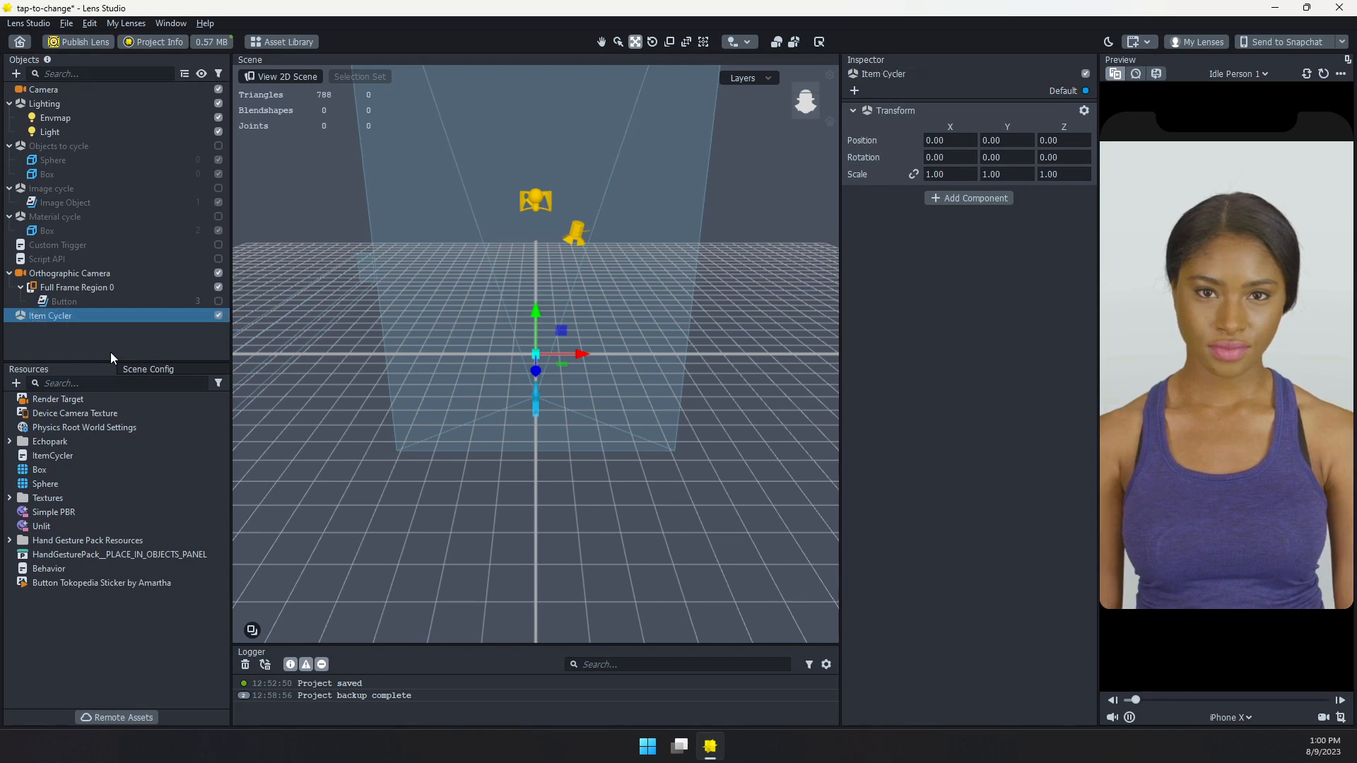
Add a Script component using the ItemCycler script to the Item Cycler object and move the object above Camera in the hierarchy
click(969, 205)
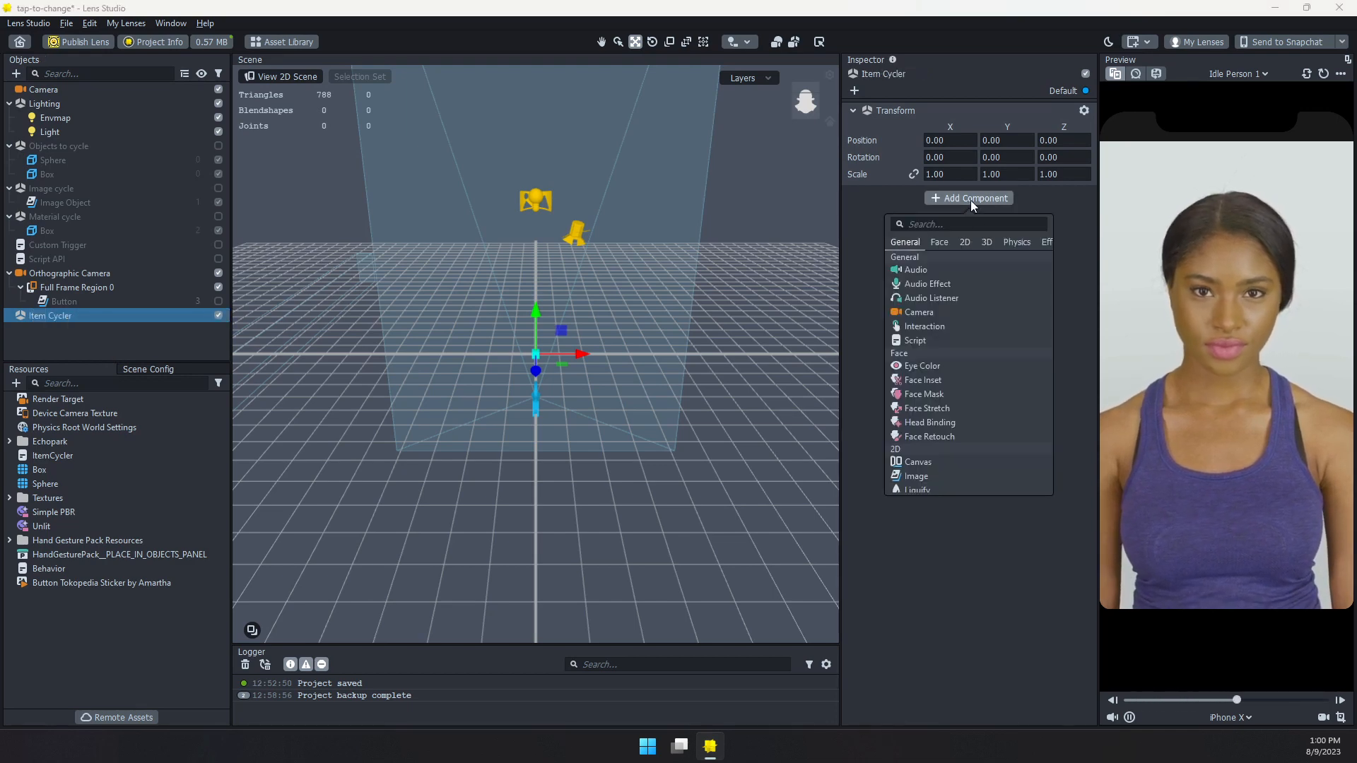
click(944, 339)
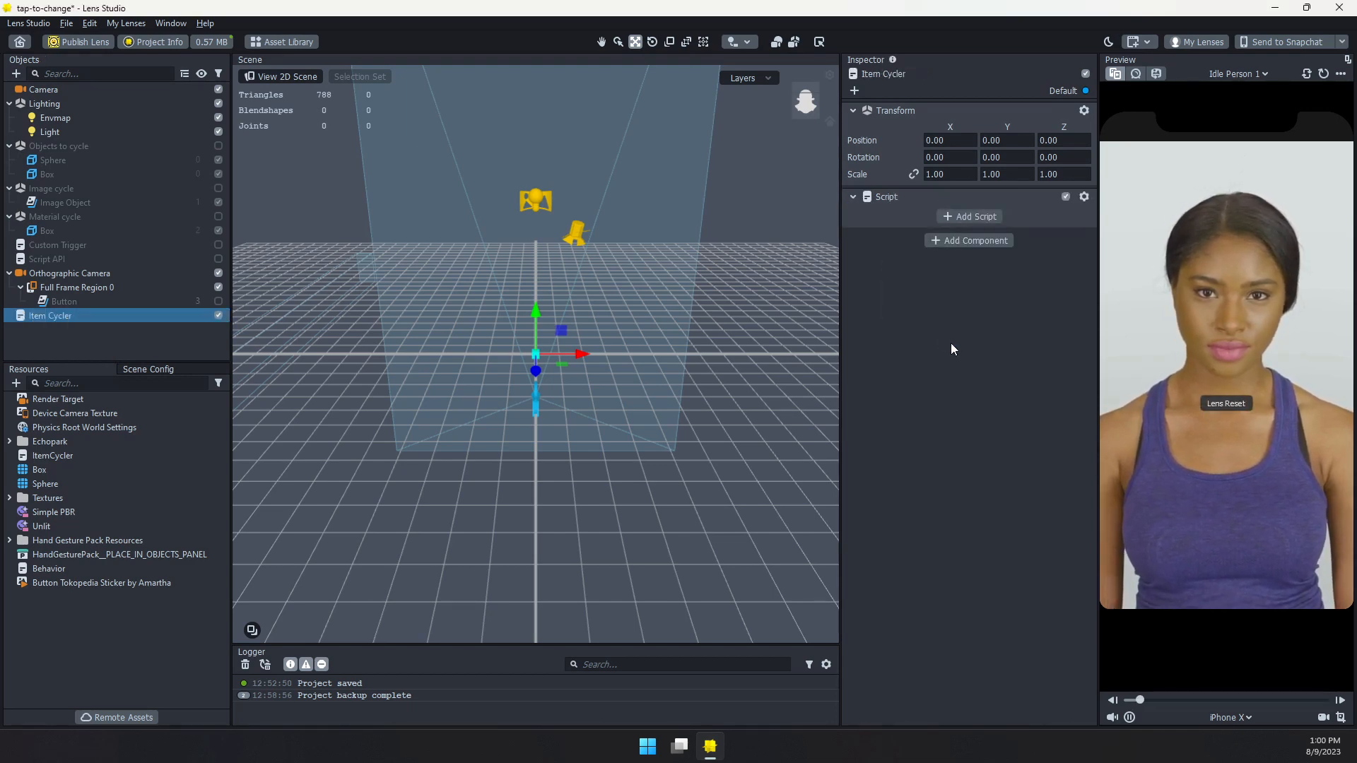
click(961, 215)
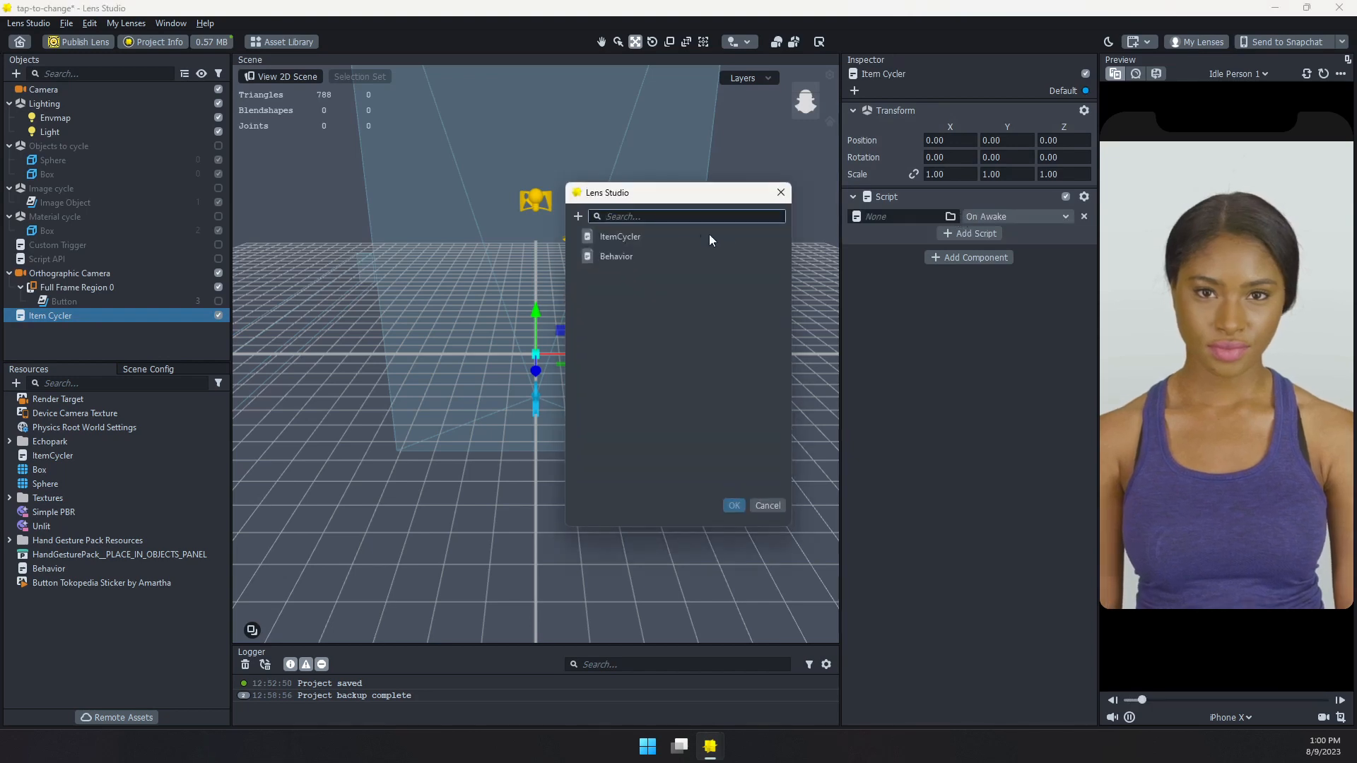
click(622, 240)
double_click(622, 240)
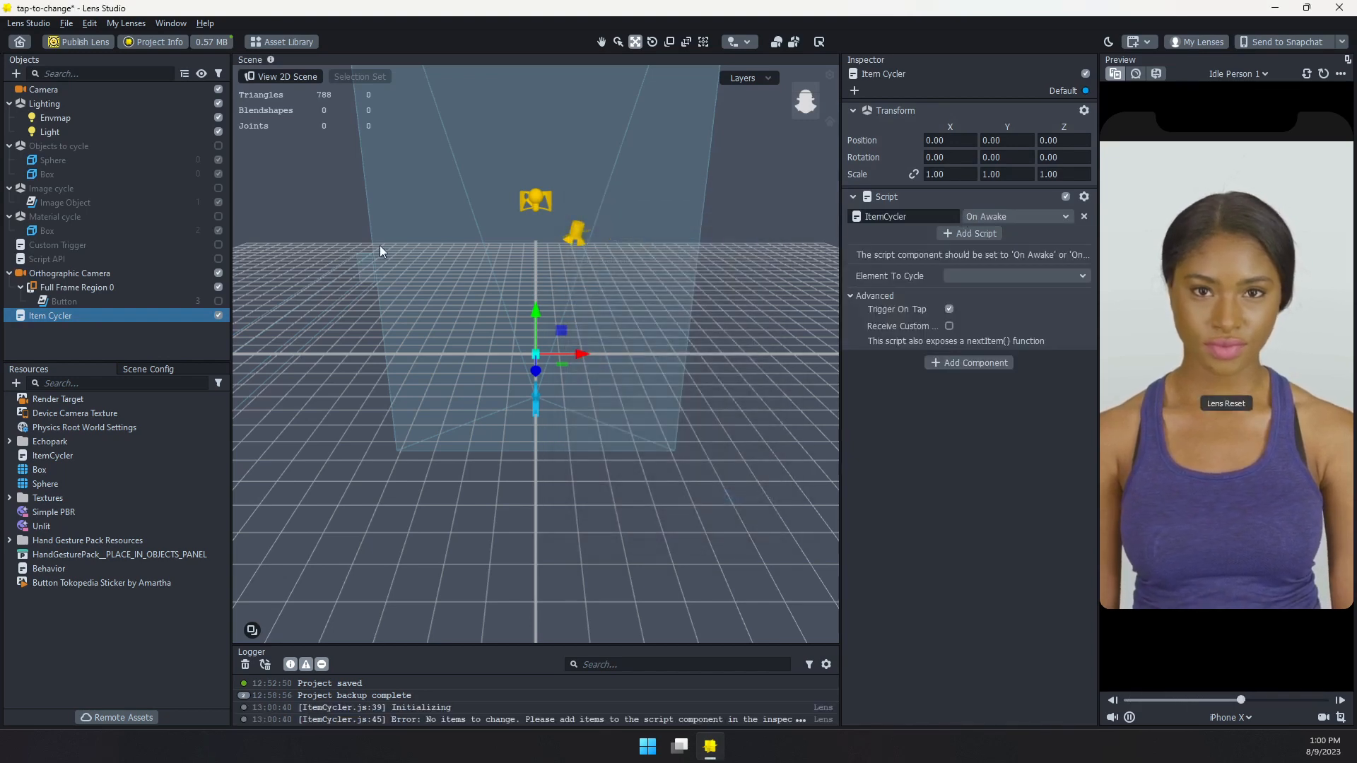
drag(40, 319, 45, 84)
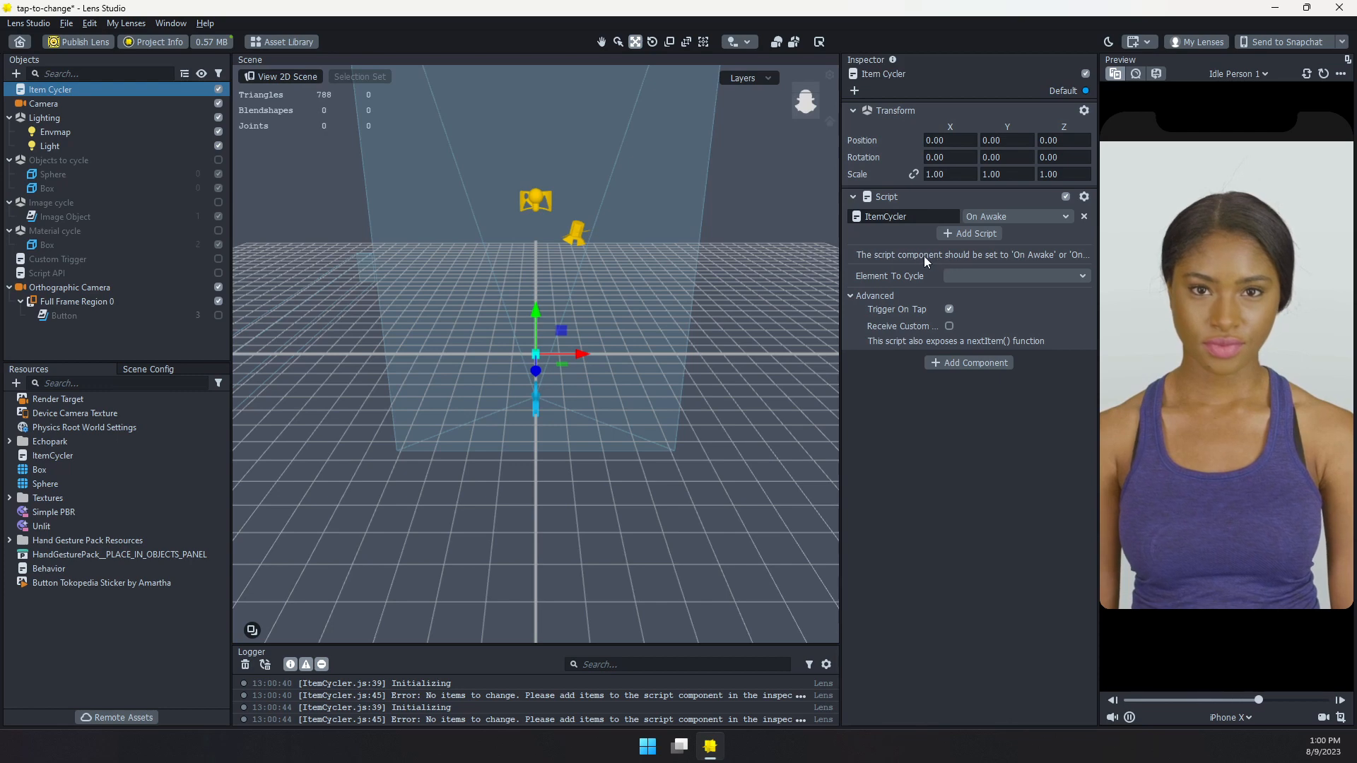
click(1052, 215)
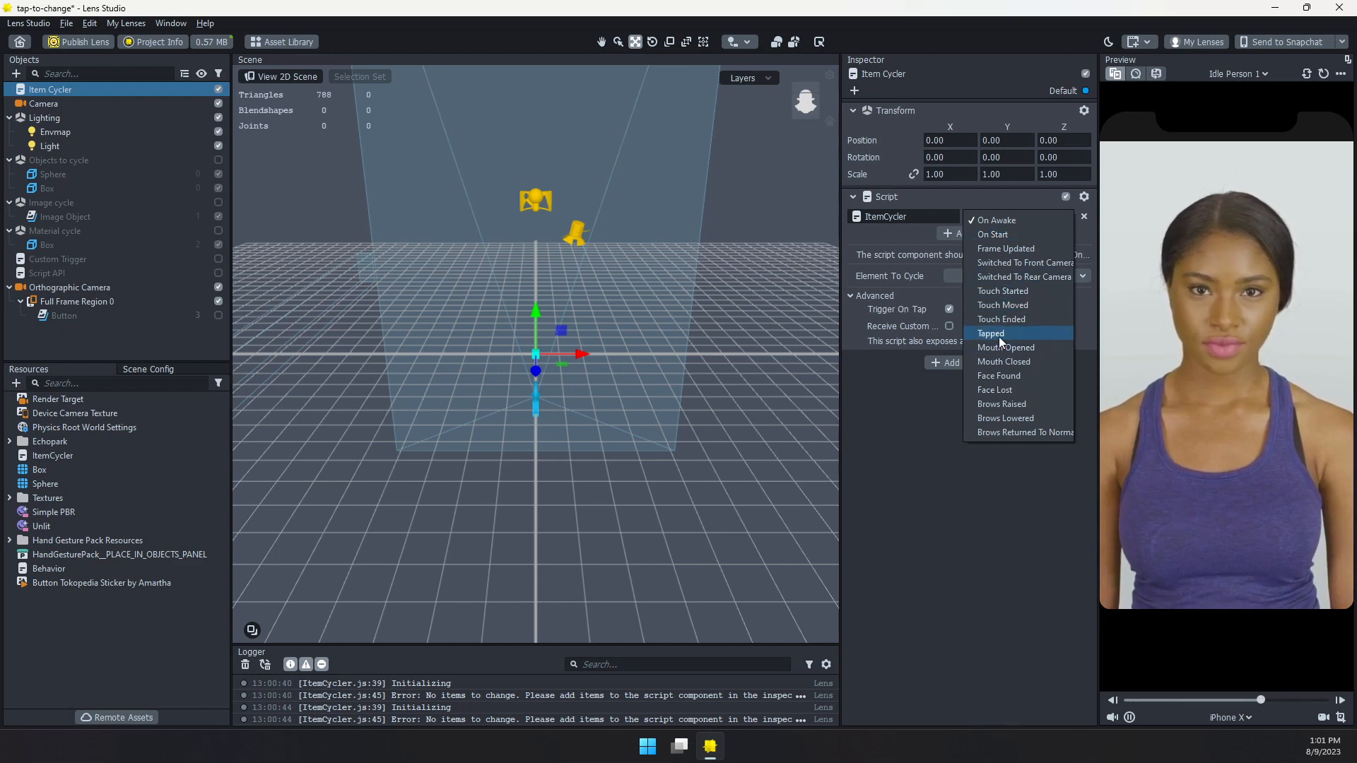
click(887, 238)
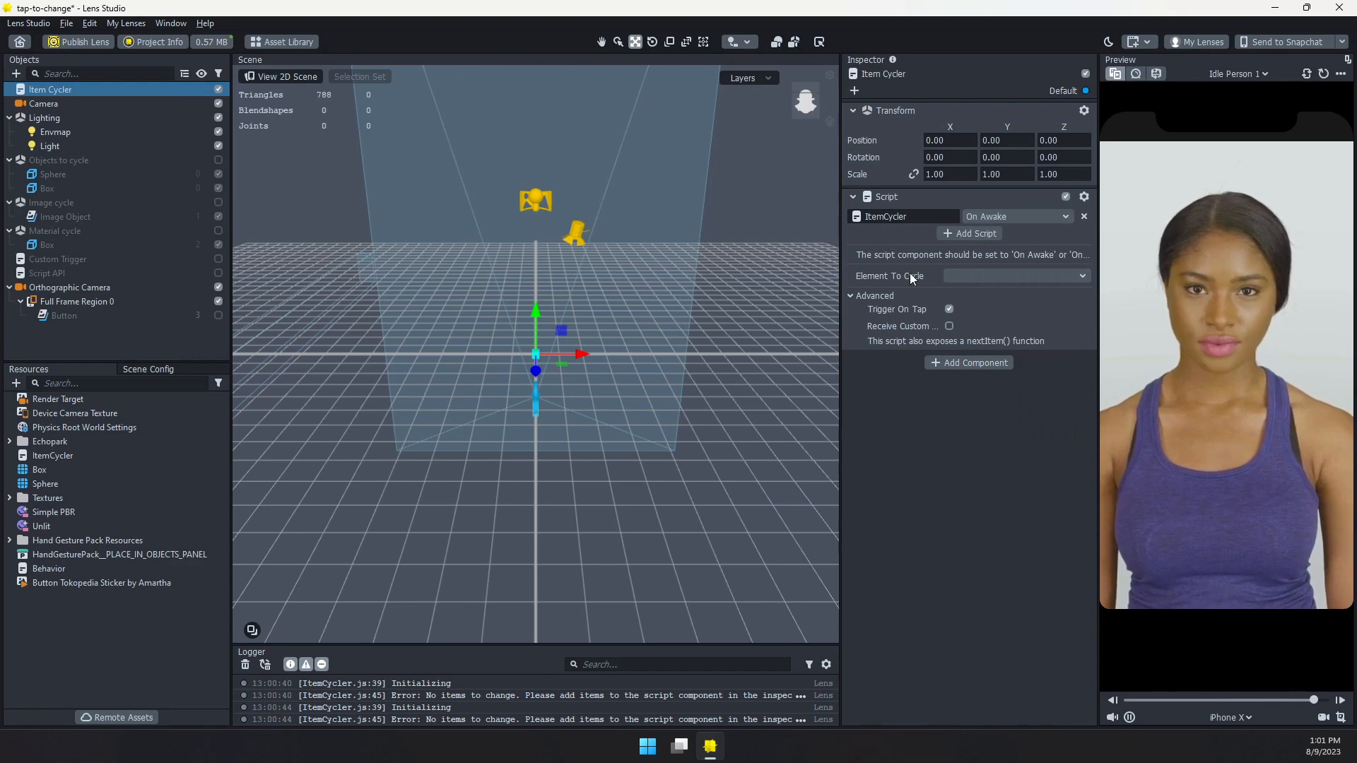
Set Element To Cycle to Scene Object and assign Sphere and Box from the Objects to cycle group as the object values
click(1008, 276)
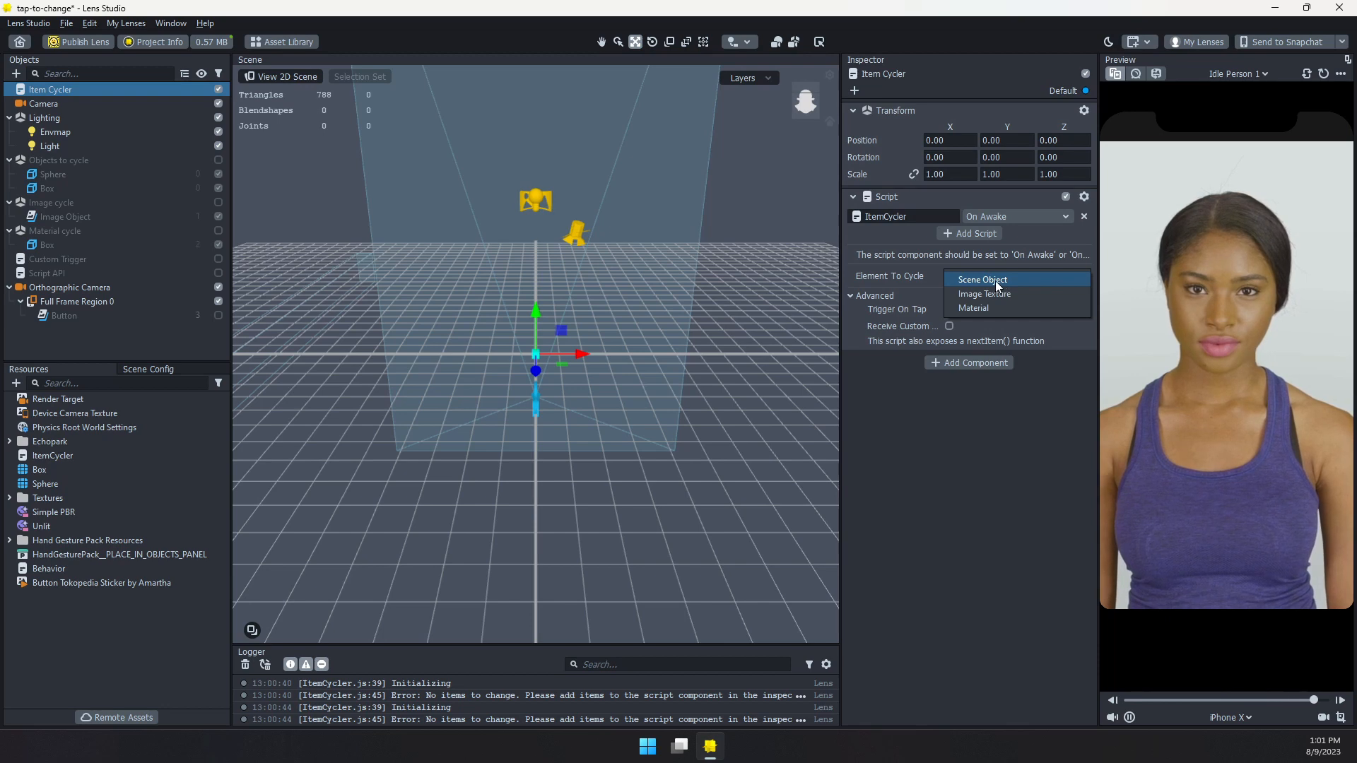
click(995, 281)
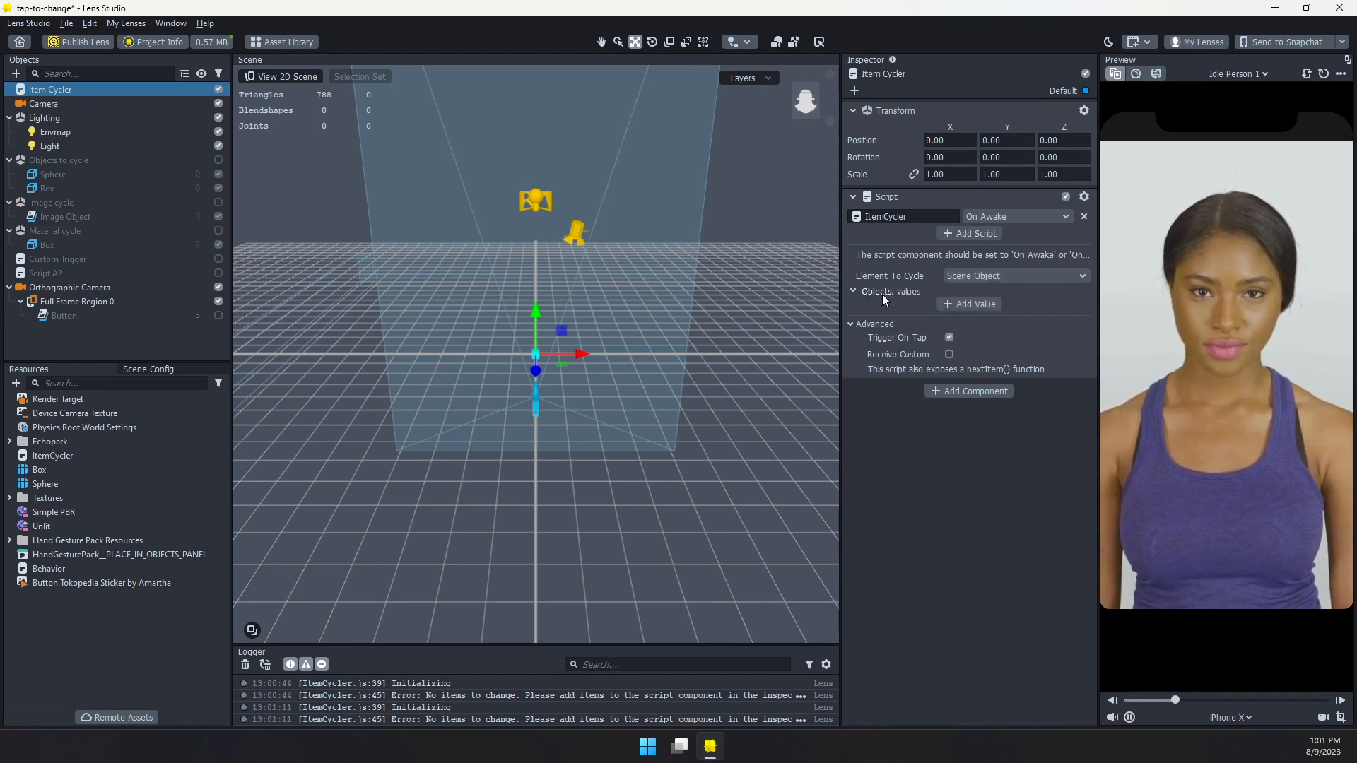
click(976, 303)
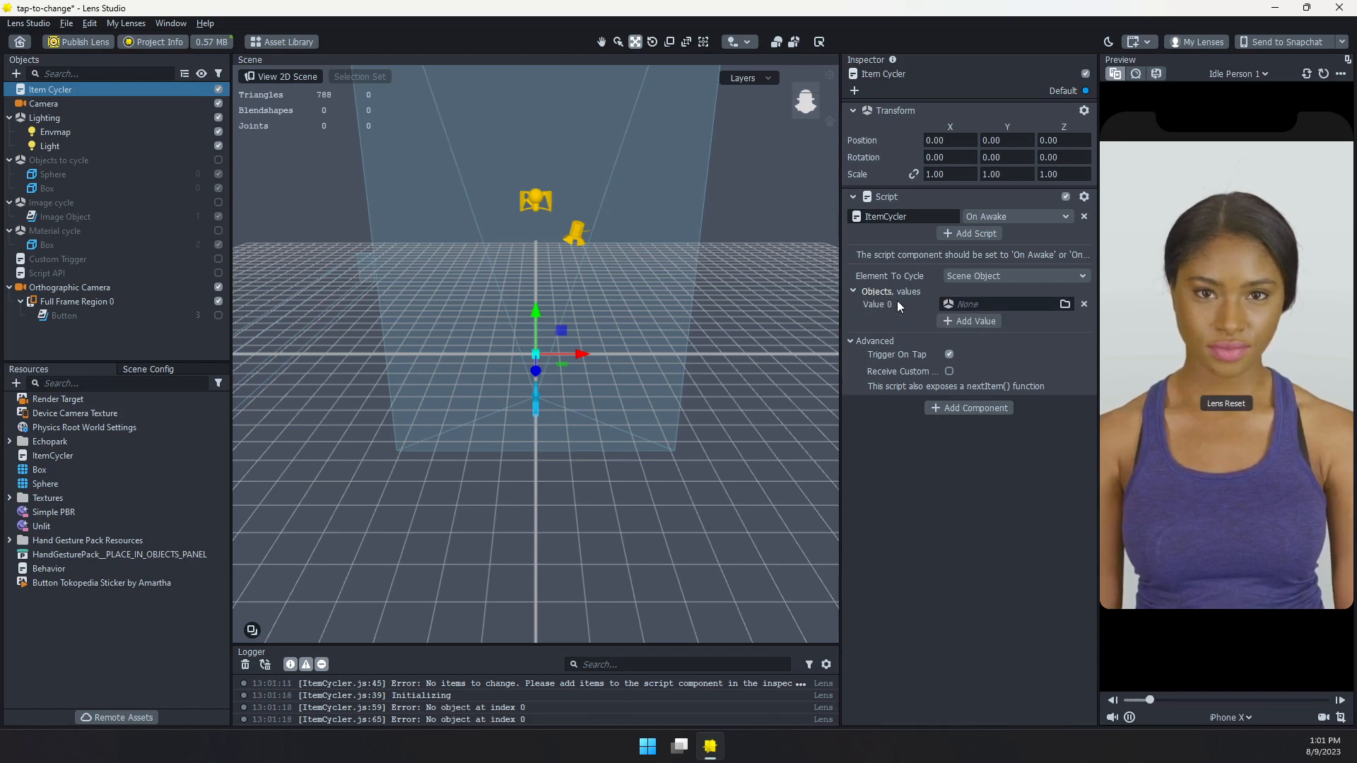
click(981, 303)
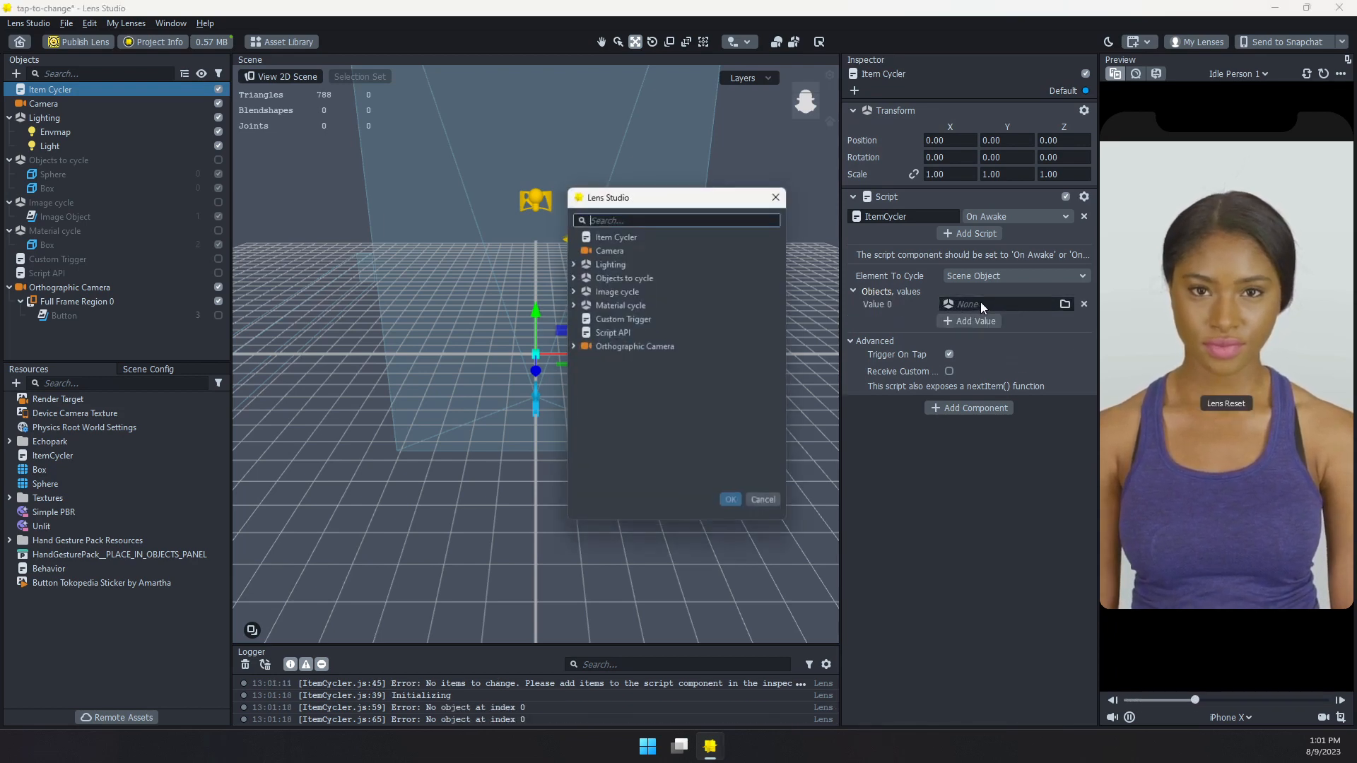
click(571, 275)
click(629, 291)
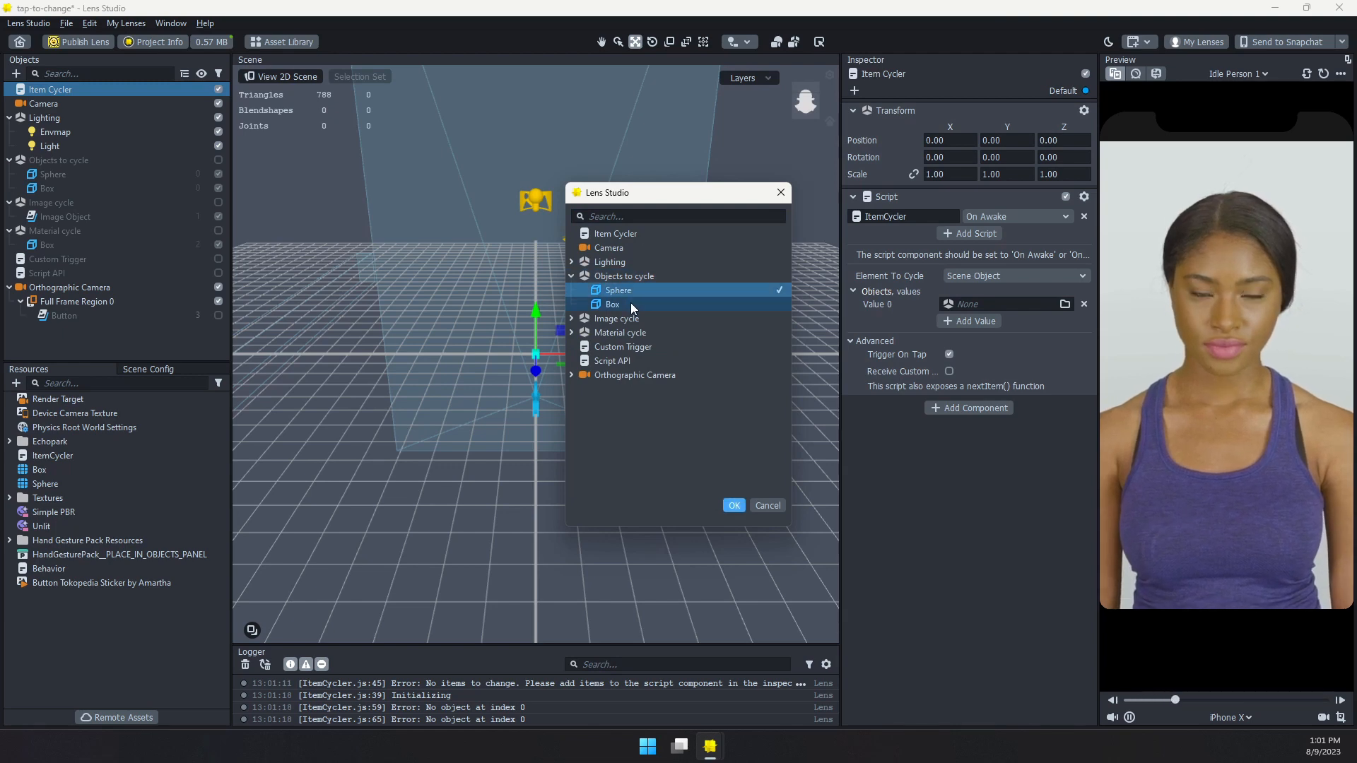
click(630, 303)
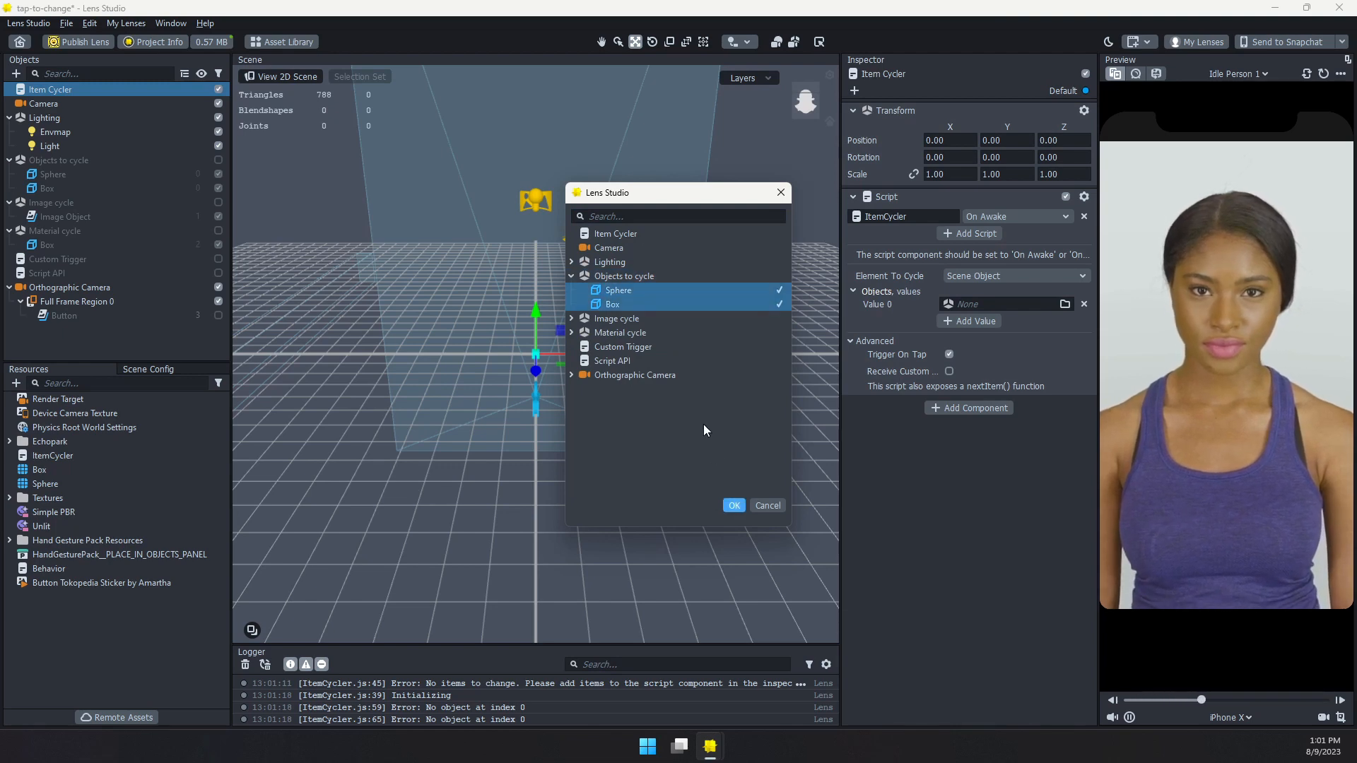
click(734, 505)
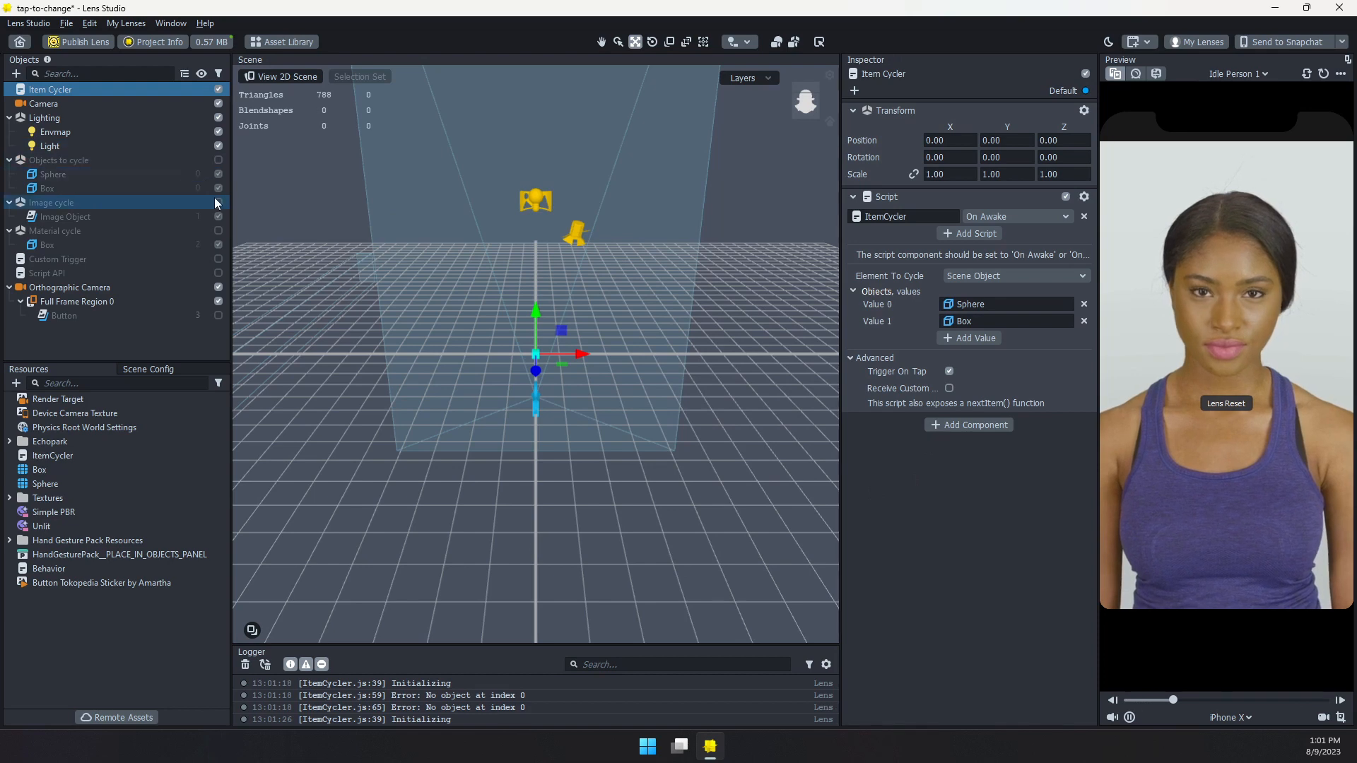
Enable the Objects to cycle group in the scene and reselect the Item Cycler object
click(218, 159)
click(187, 164)
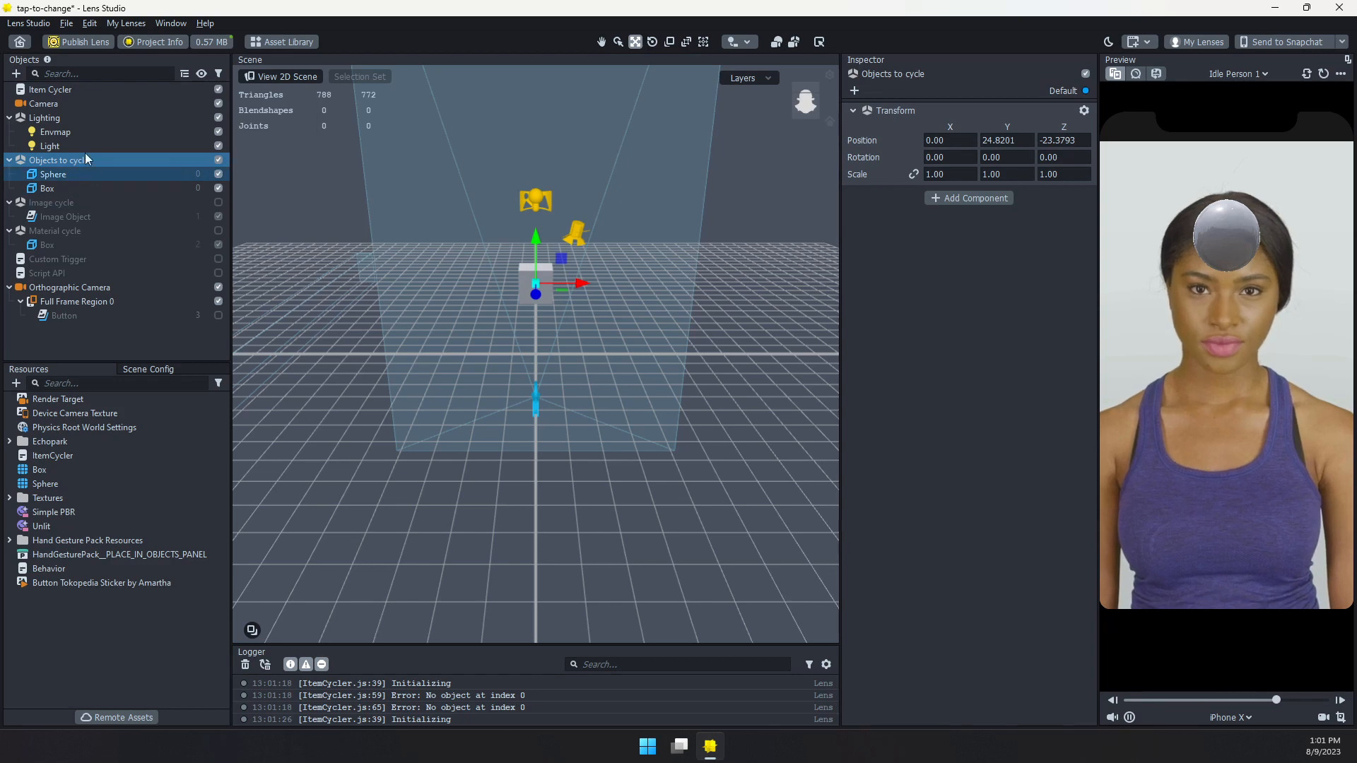
click(83, 89)
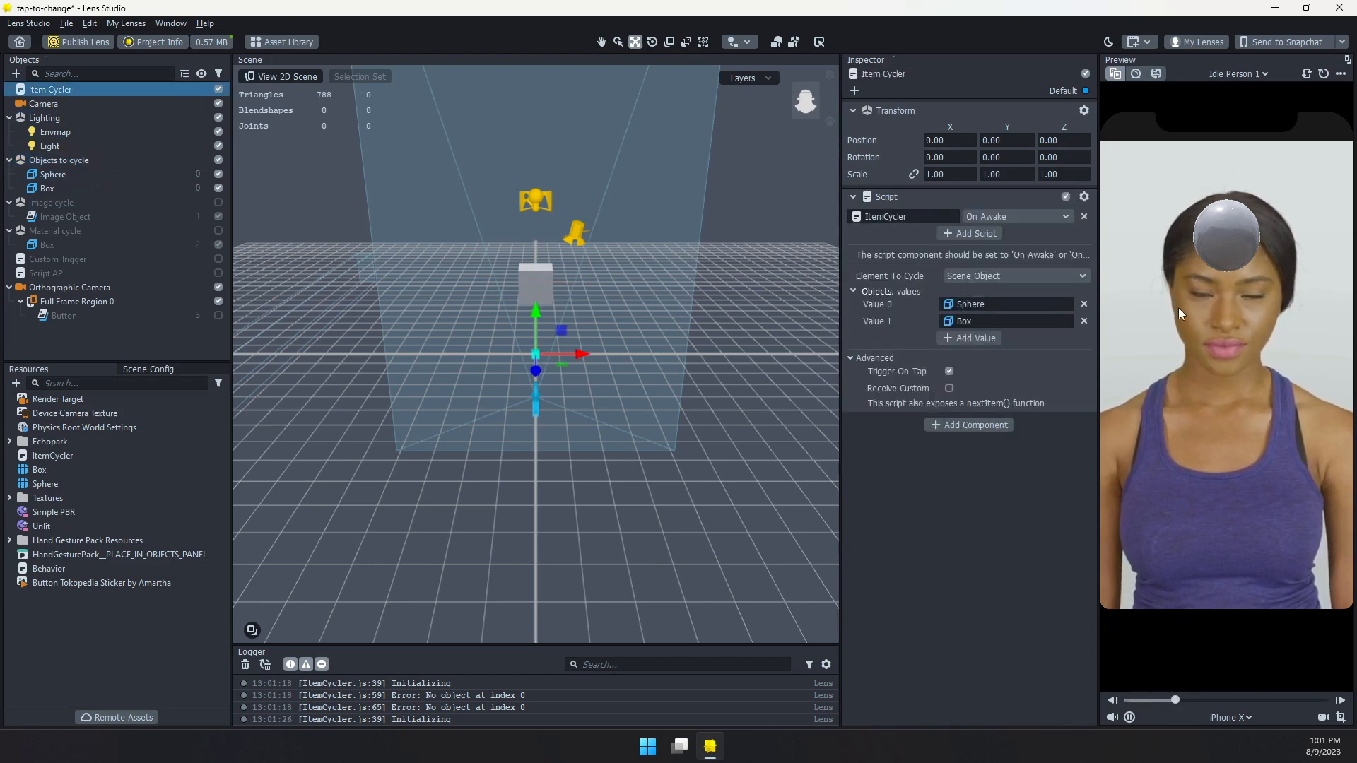
Test switching between the sphere and the box by tapping the lens preview several times
click(1234, 304)
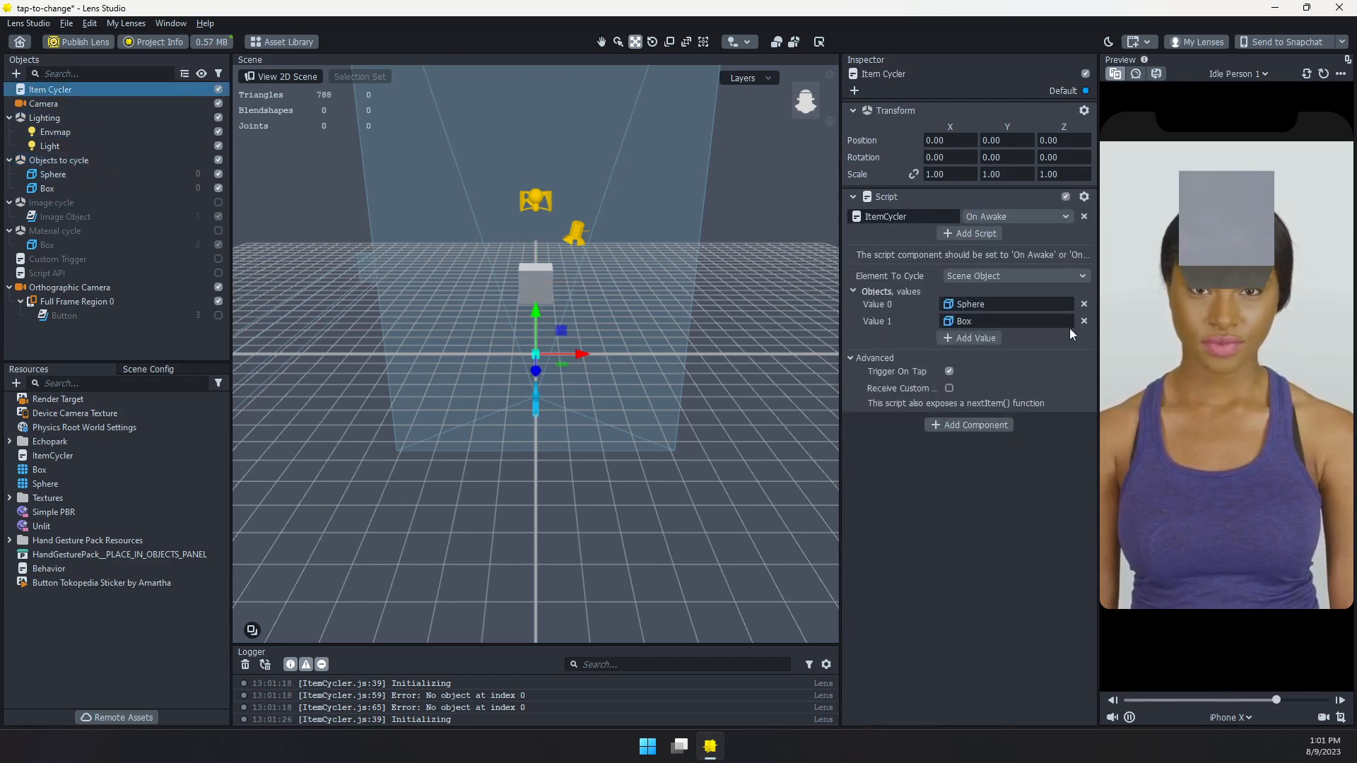
click(1267, 250)
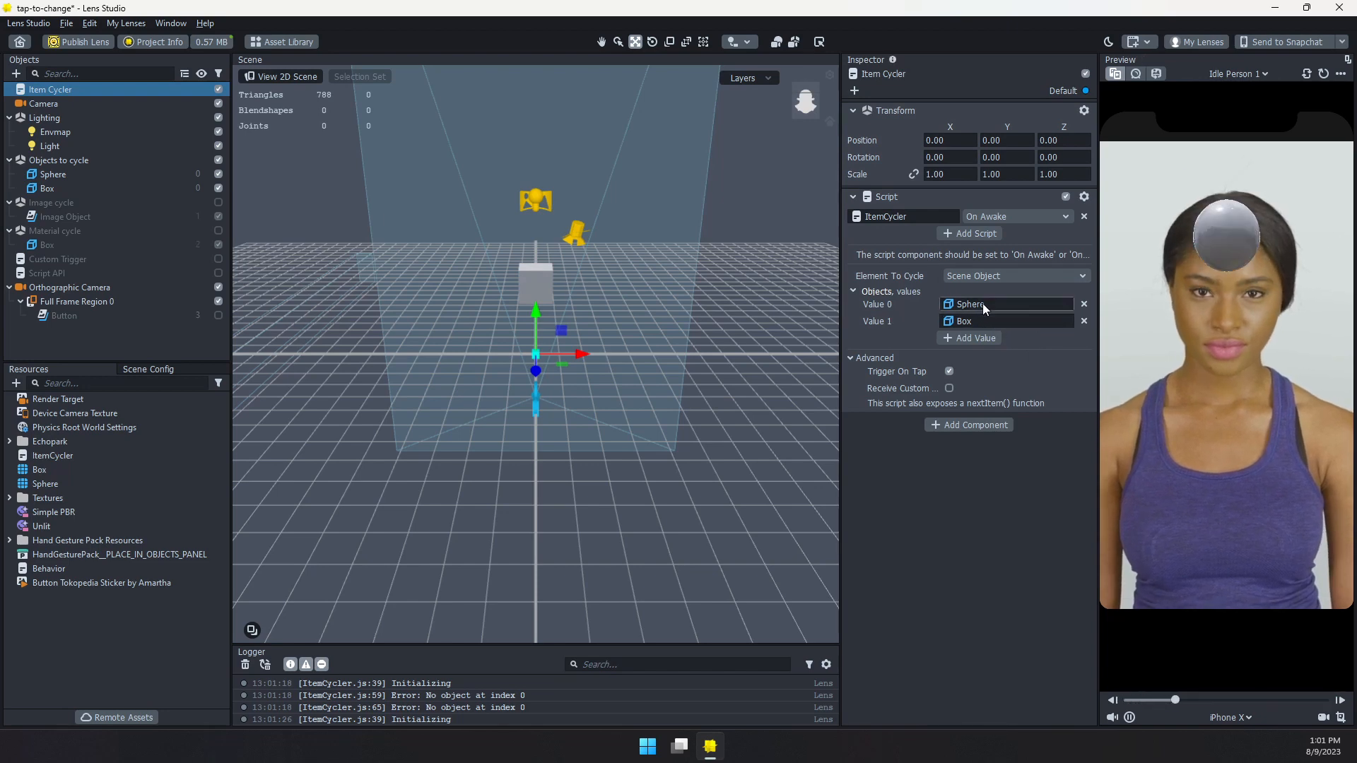
click(1262, 241)
click(1216, 318)
click(1258, 285)
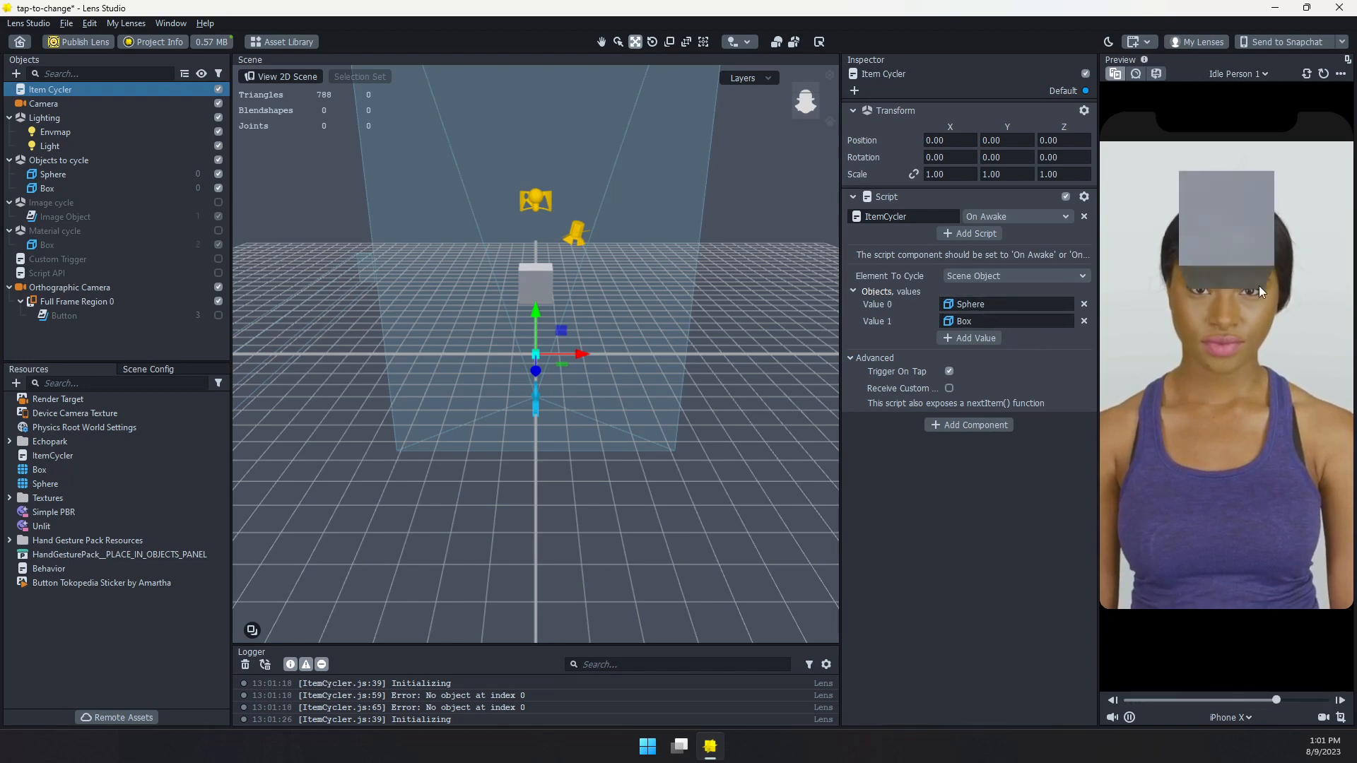
click(1214, 277)
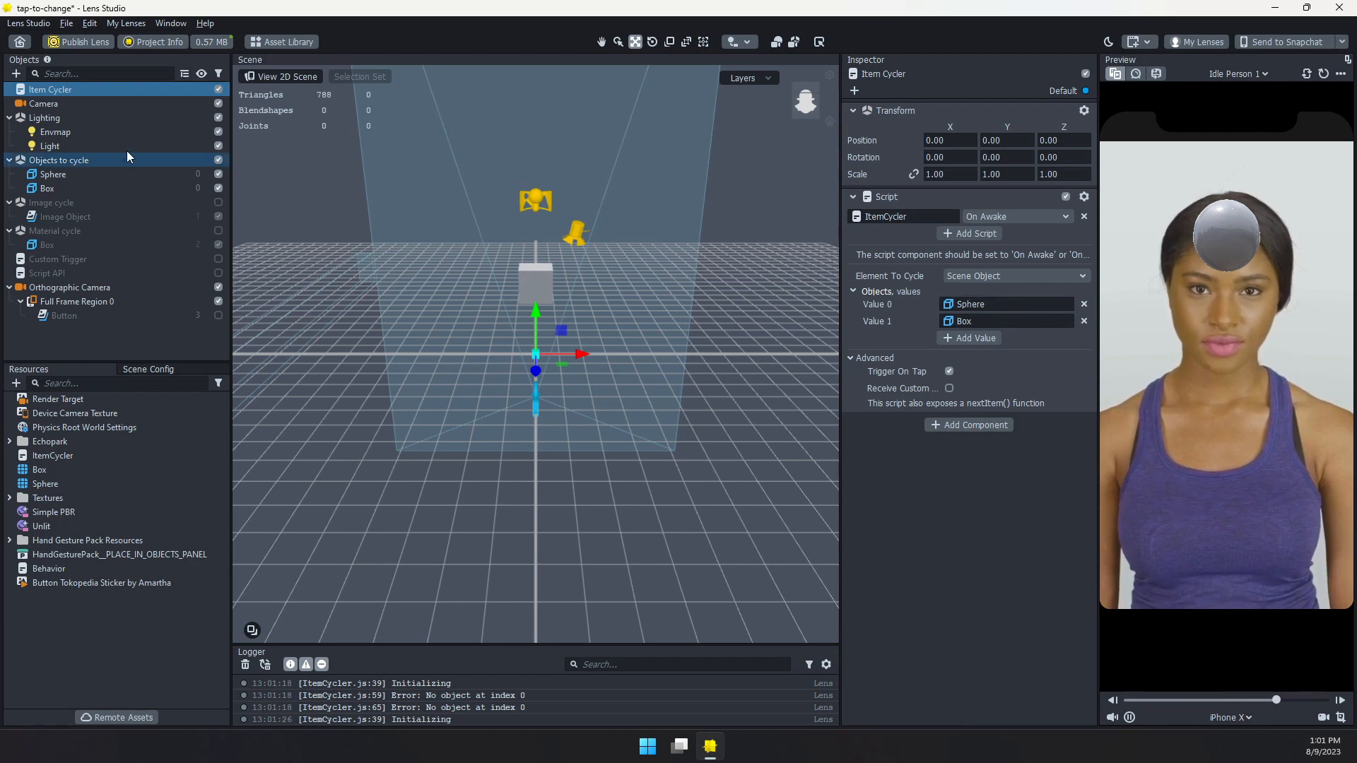
click(15, 74)
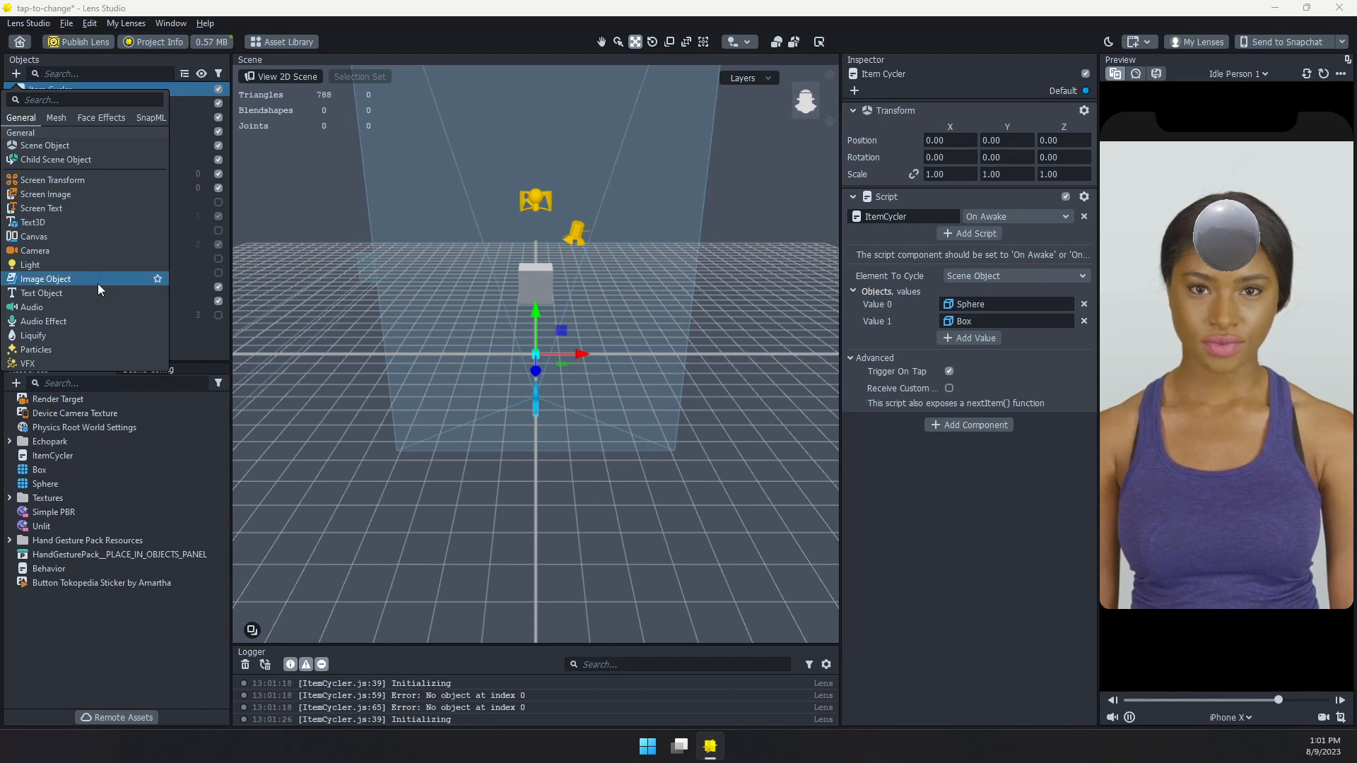
click(197, 339)
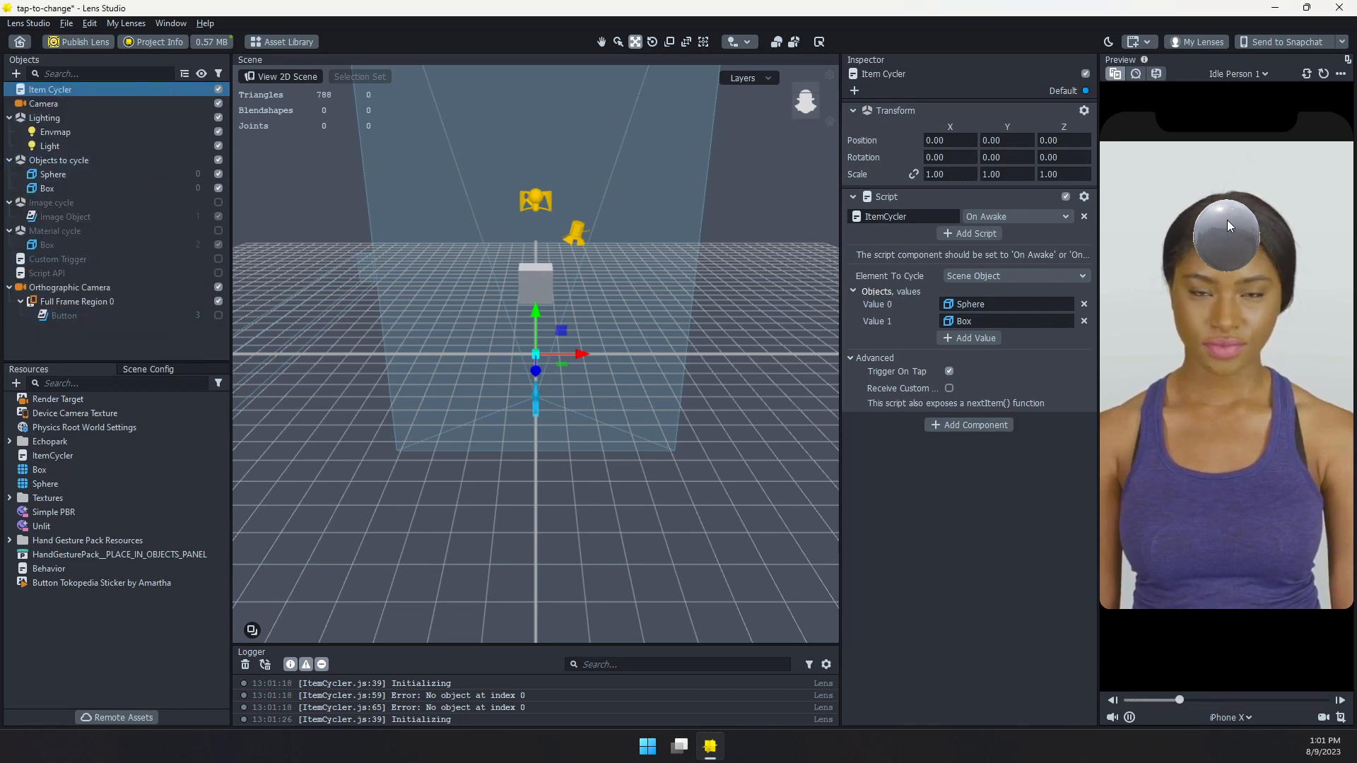
Set the Item Cycler's Element To Cycle to Image Texture and enable the Image cycle group in place of Objects to cycle
click(975, 276)
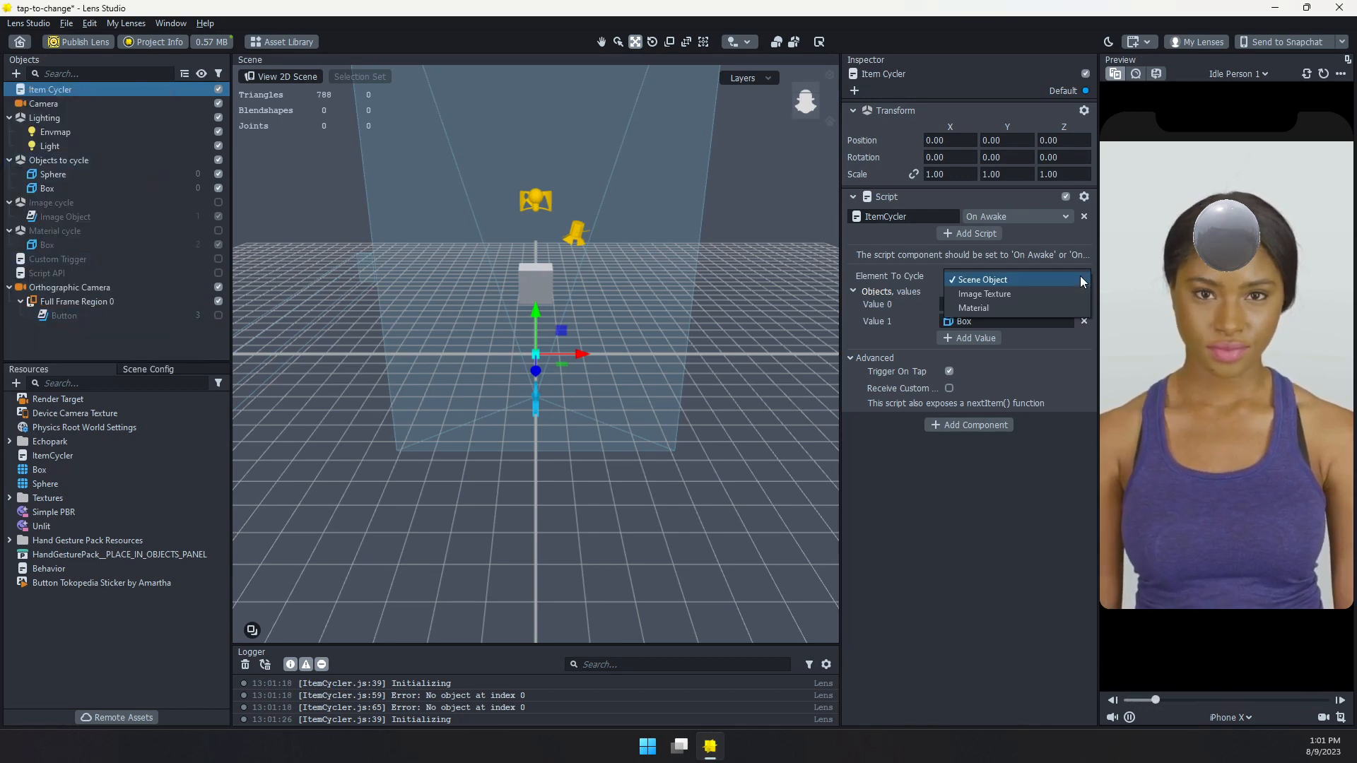
click(974, 292)
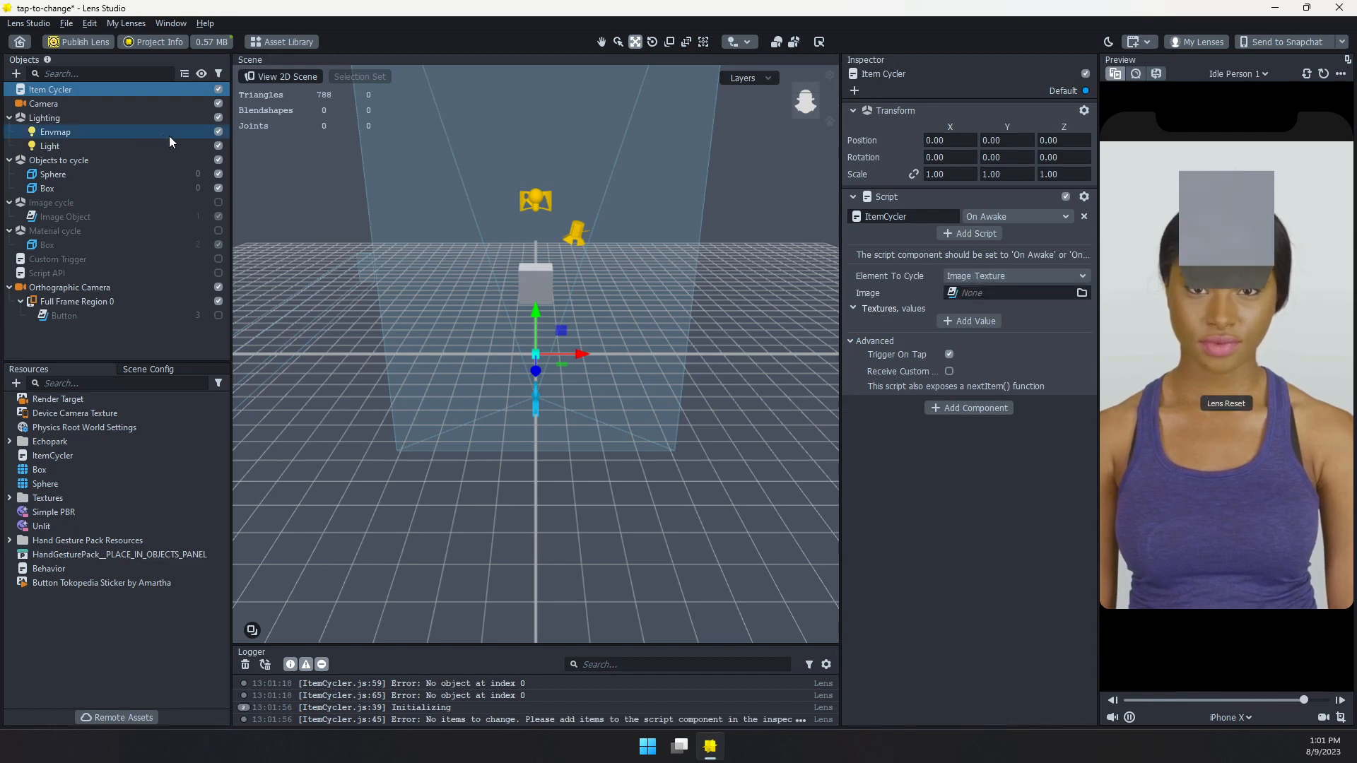
click(219, 160)
click(219, 203)
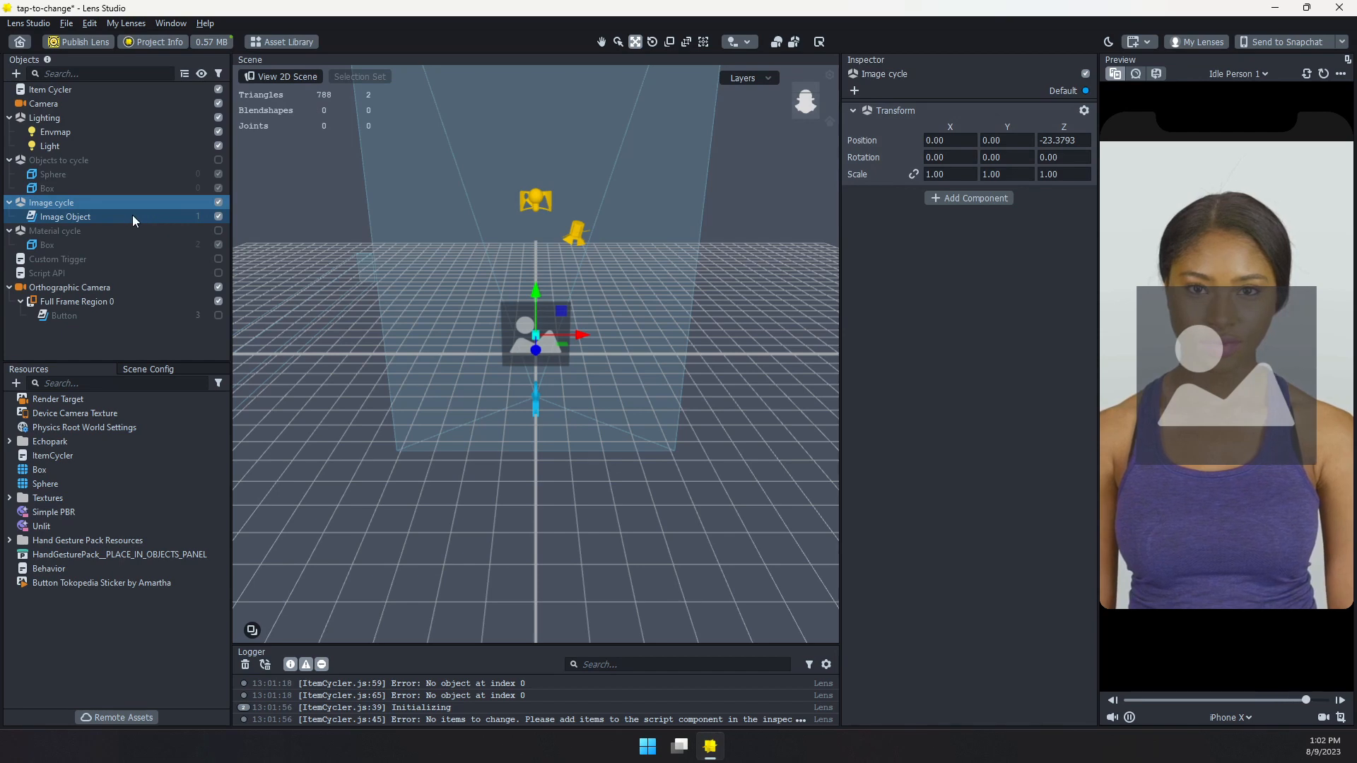
click(67, 90)
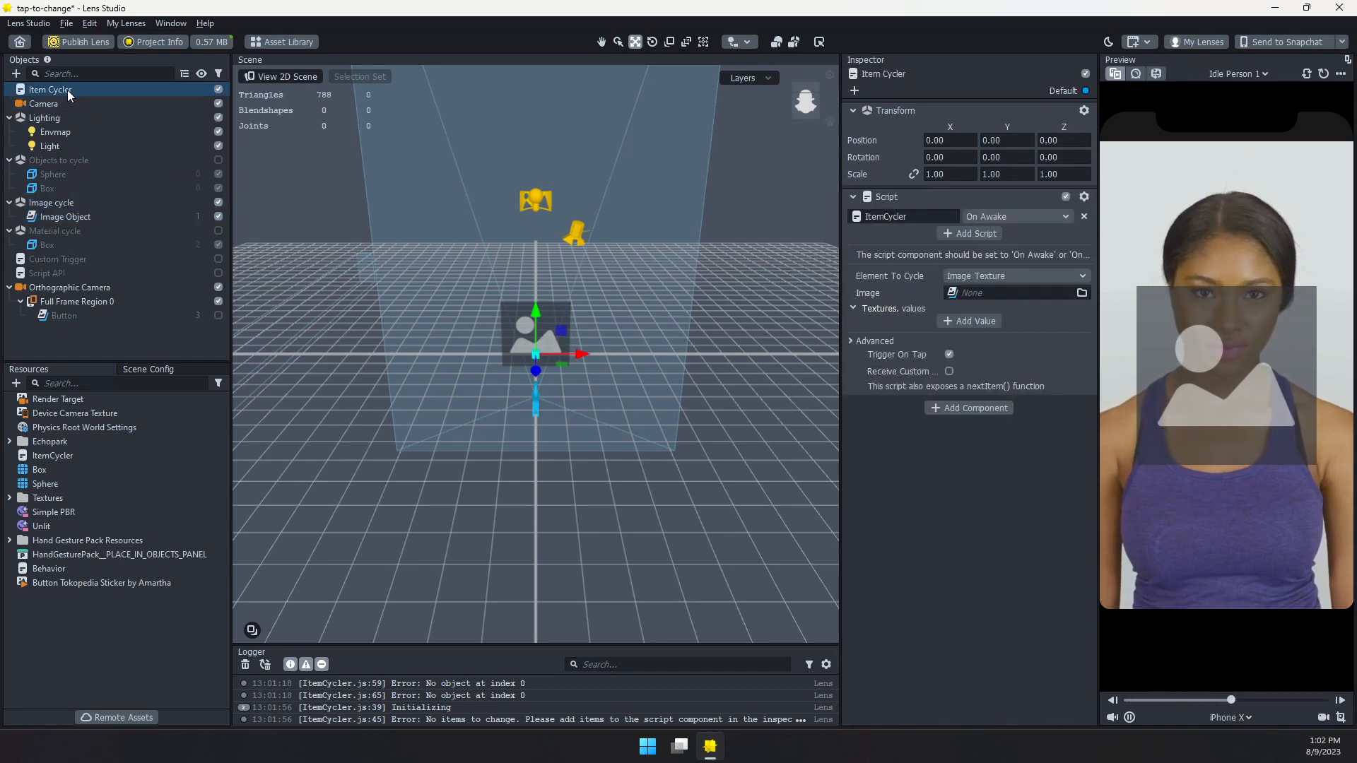
Assign the Image Object from the Image cycle group as the Item Cycler's target image
click(973, 294)
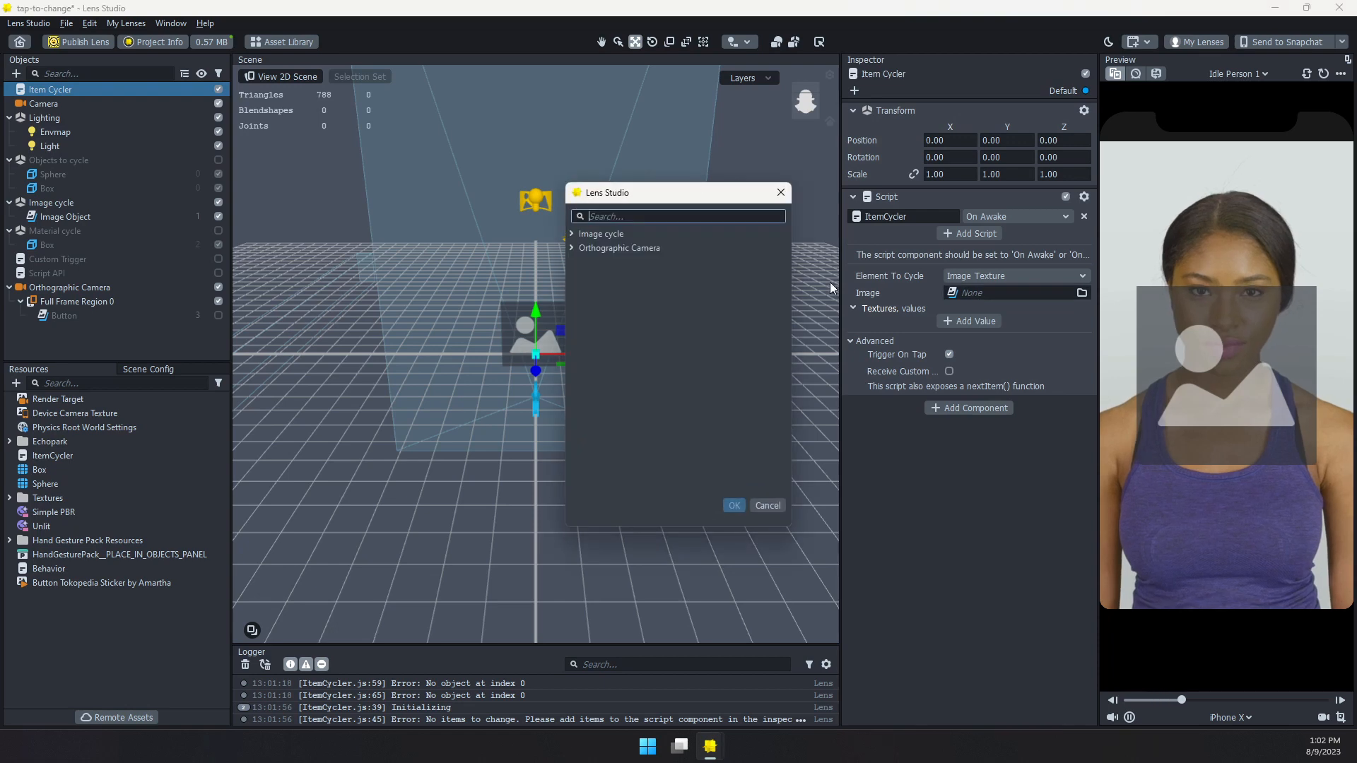
click(572, 234)
click(630, 249)
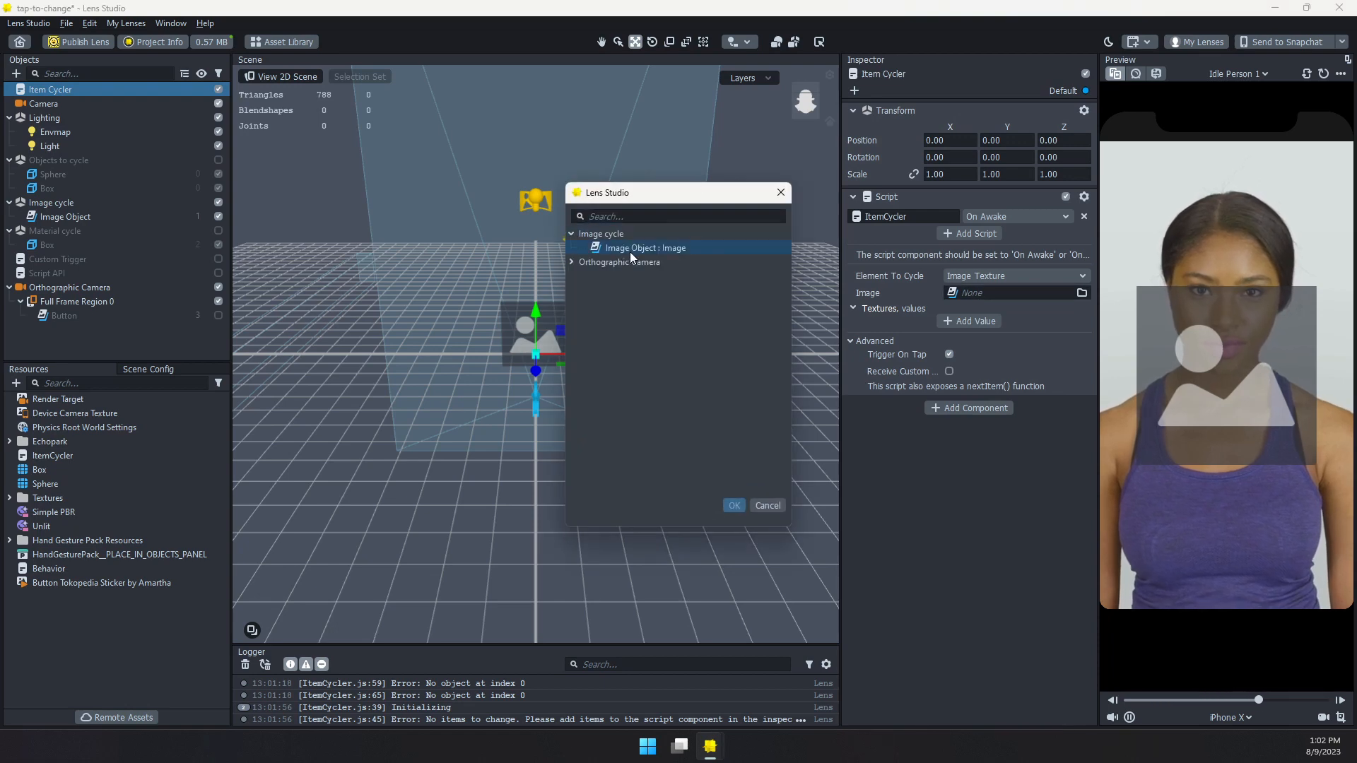
click(733, 505)
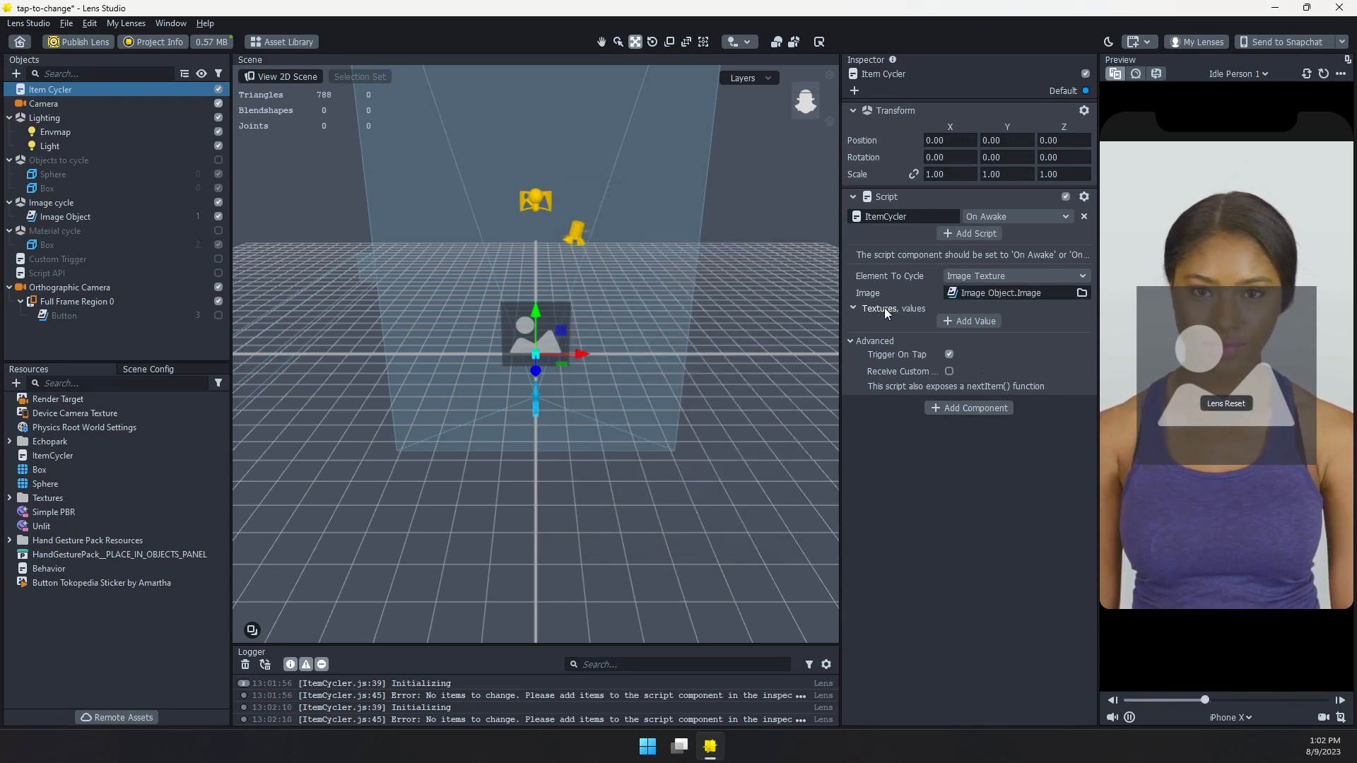
Add hand_open, hand_victory, hand_horn, hand_index_finger and hand_close from Hand Gesture Pack Resources as the Item Cycler's texture values
click(970, 322)
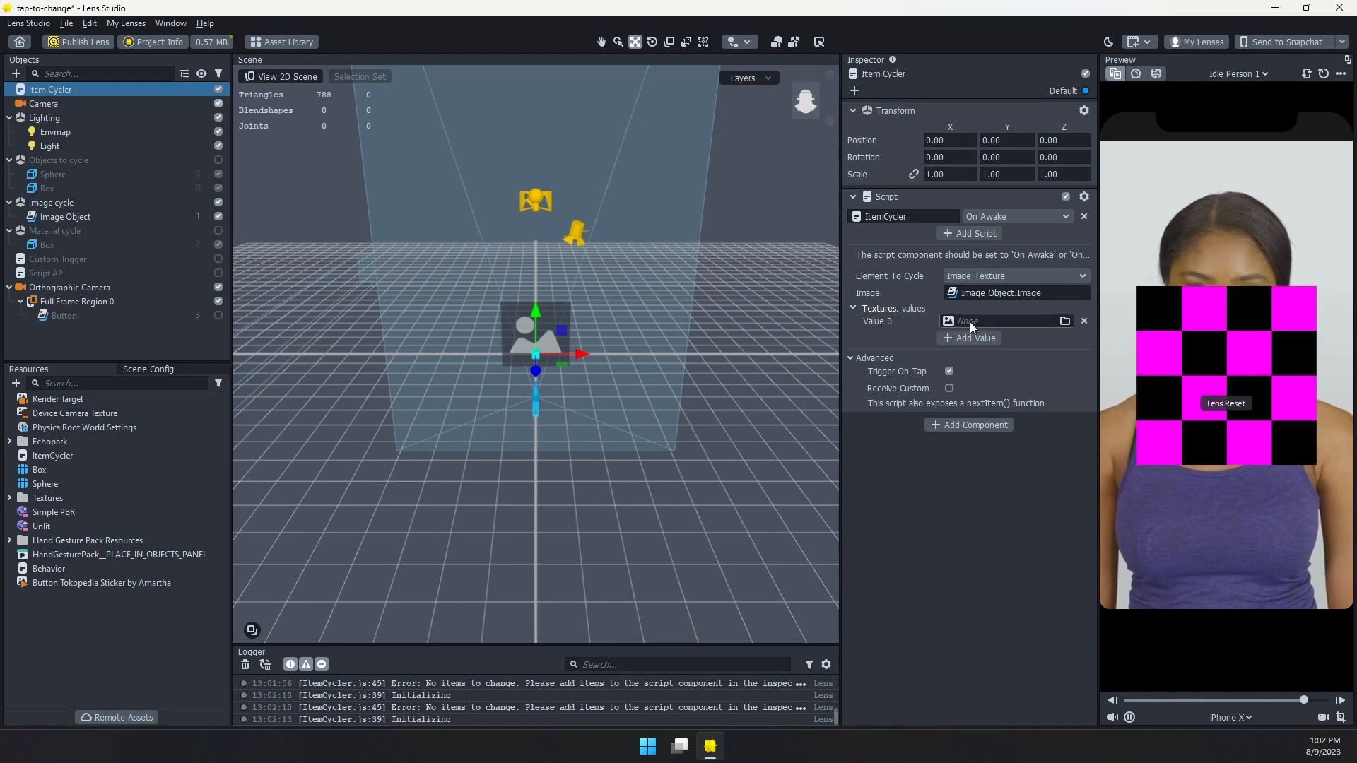
click(969, 321)
click(571, 301)
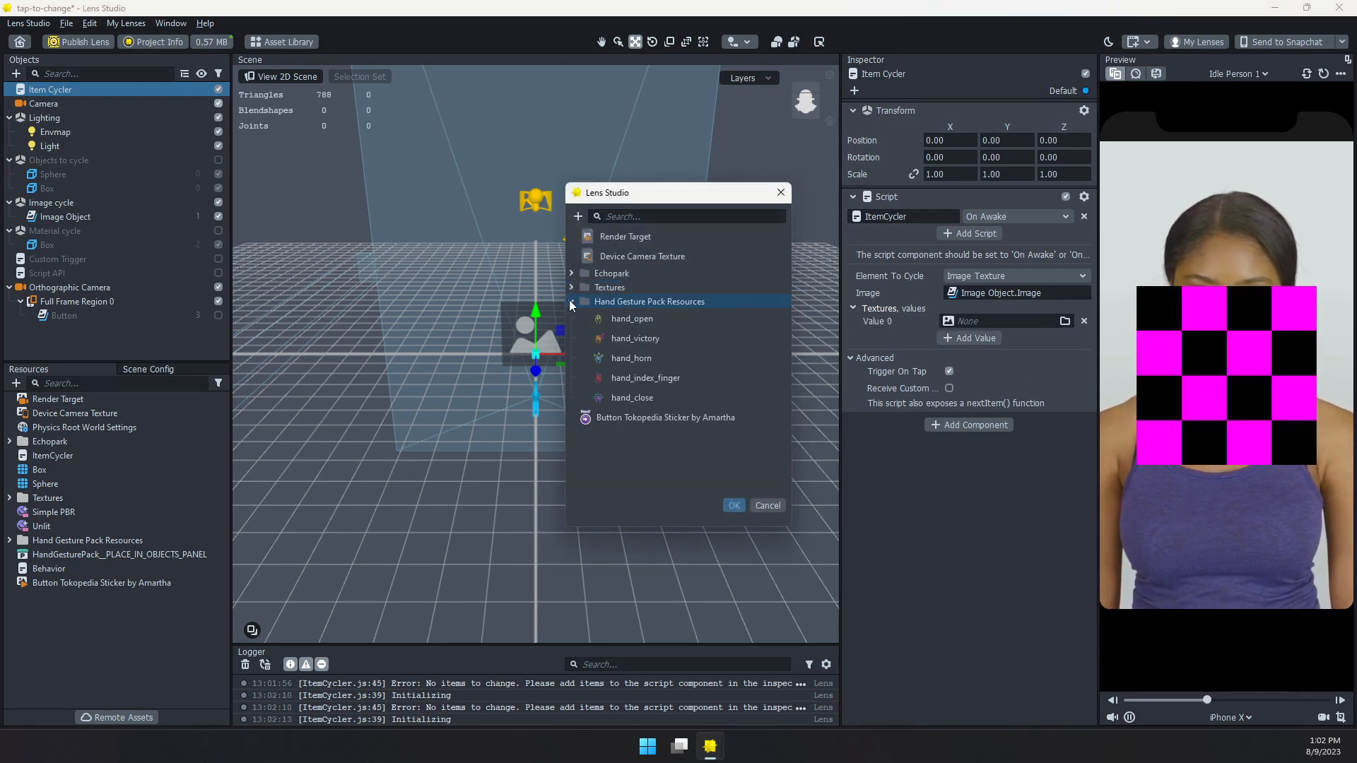
click(639, 319)
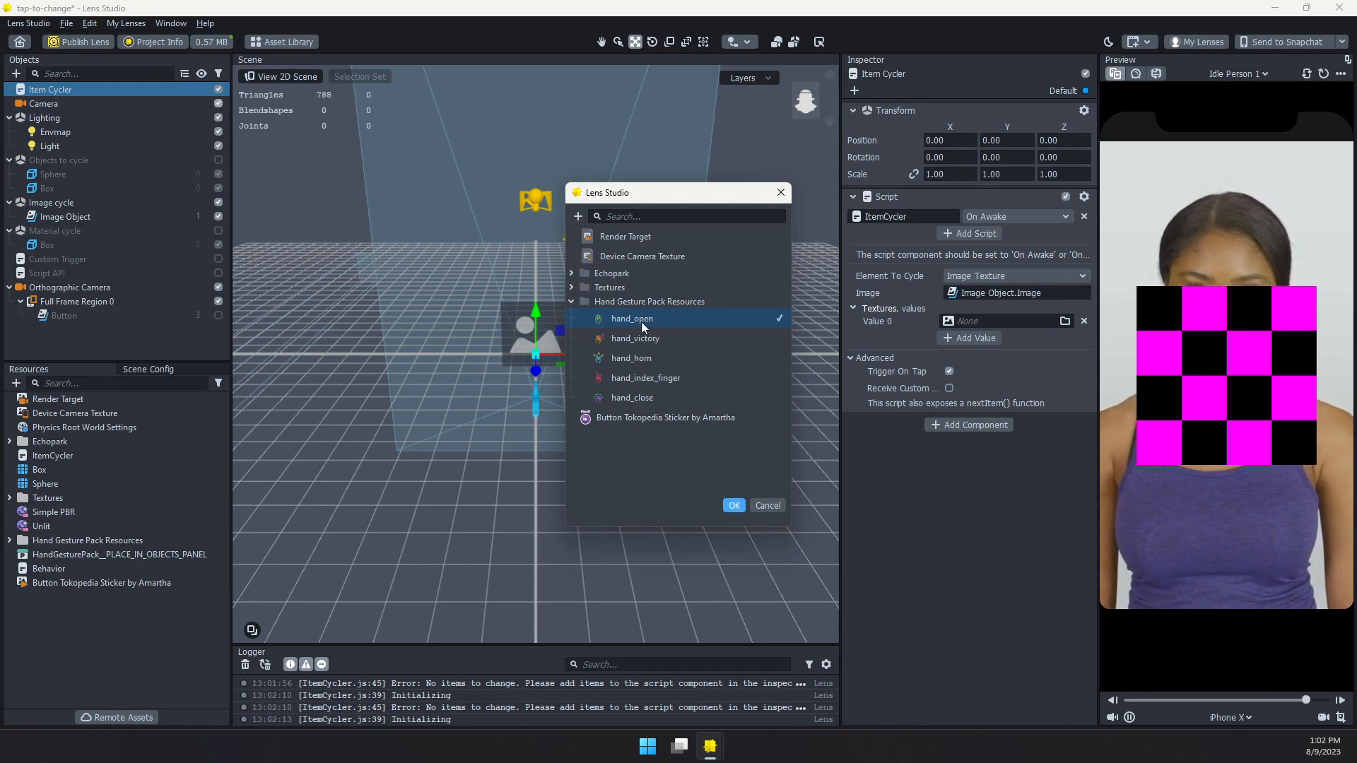
click(642, 321)
shift+click(625, 397)
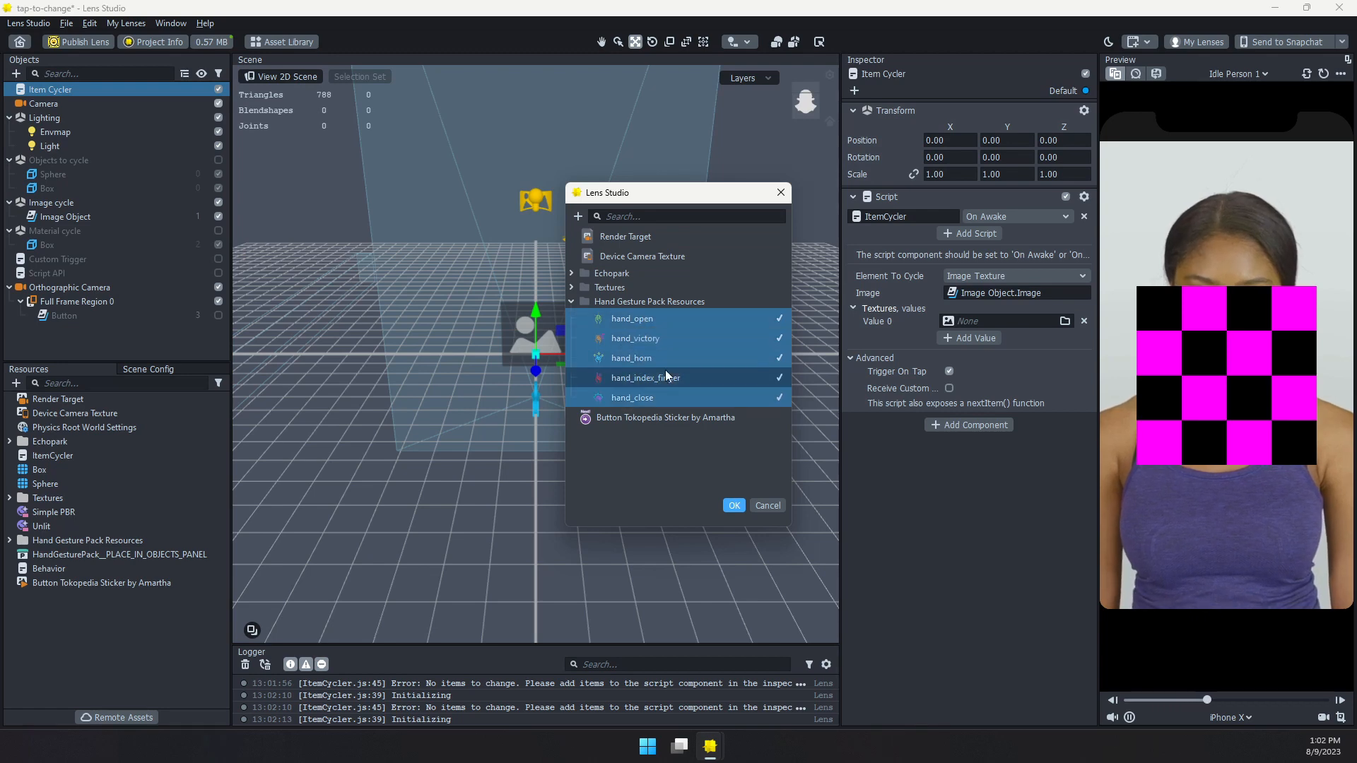
click(733, 505)
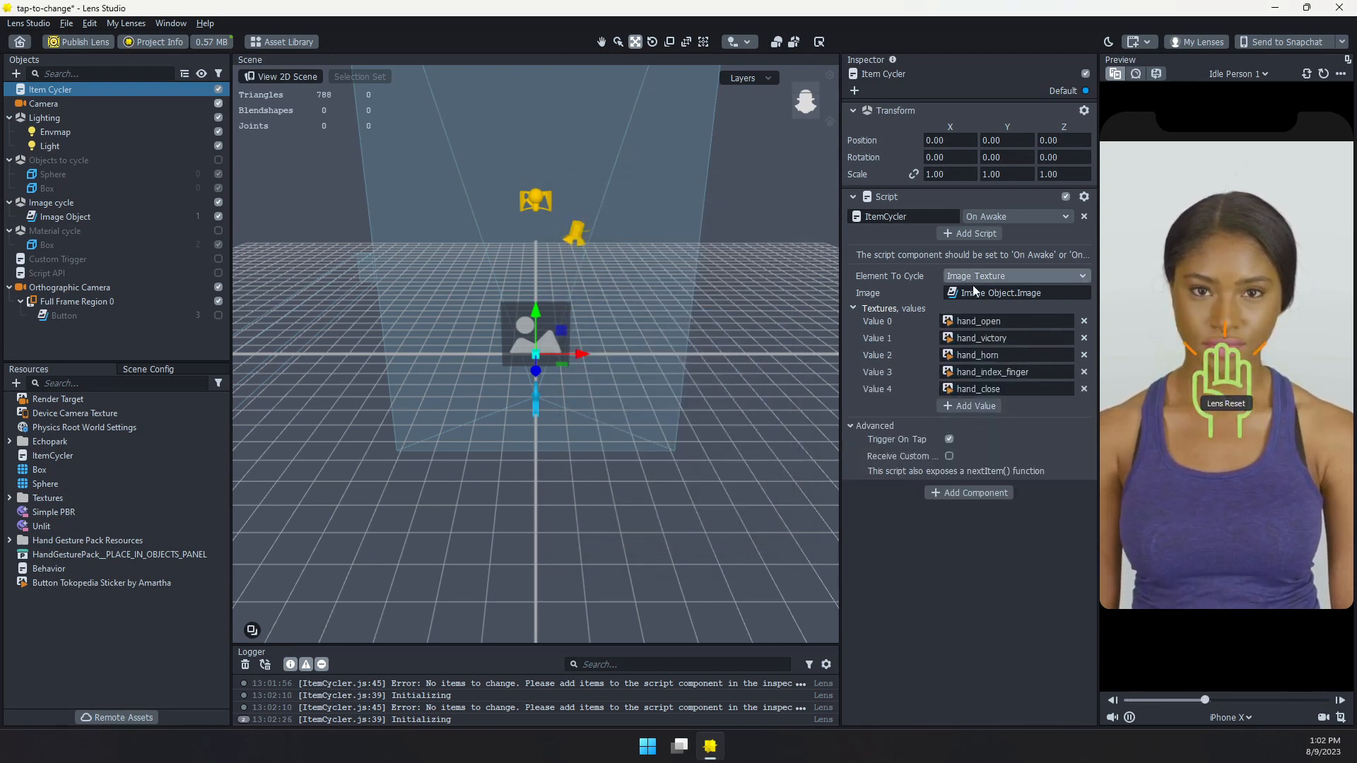
Test cycling through the hand textures by tapping the lens preview repeatedly
click(1235, 372)
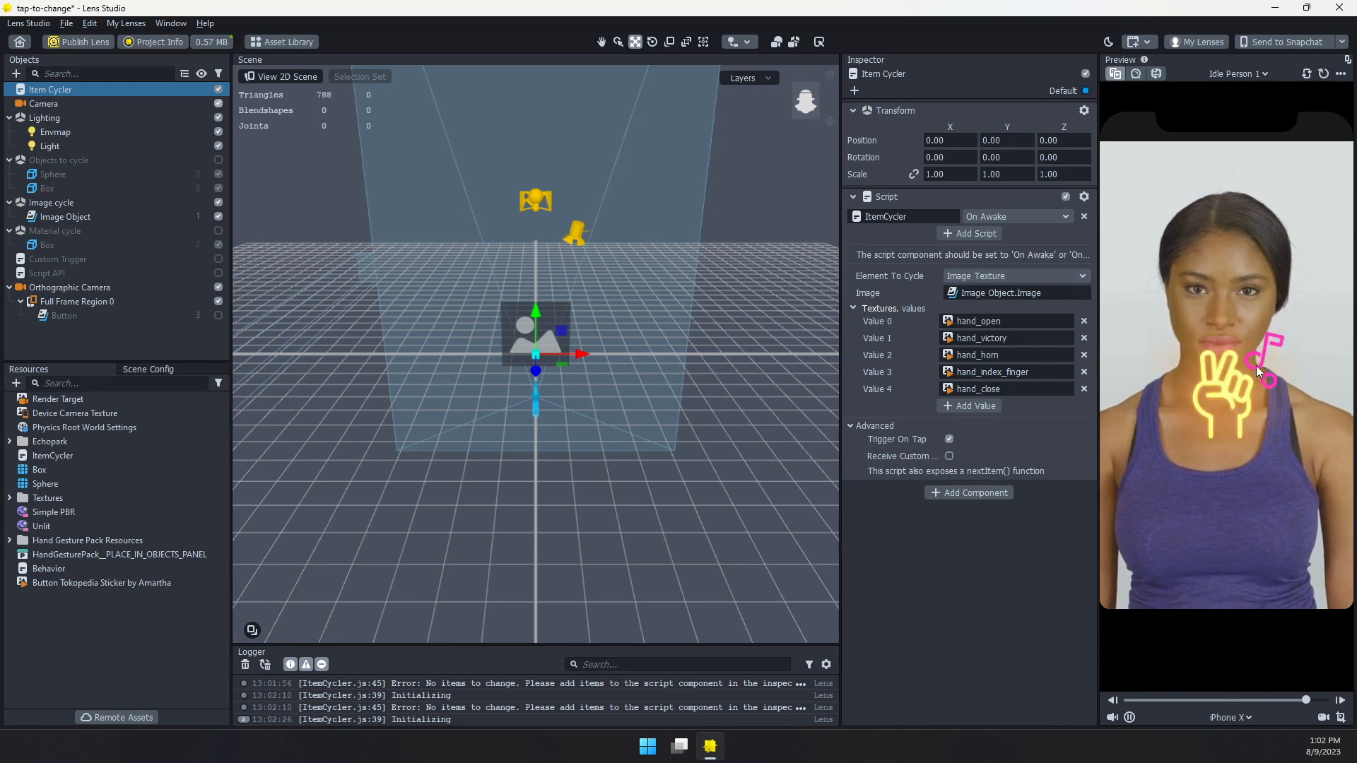
click(1256, 366)
click(1233, 388)
click(1258, 368)
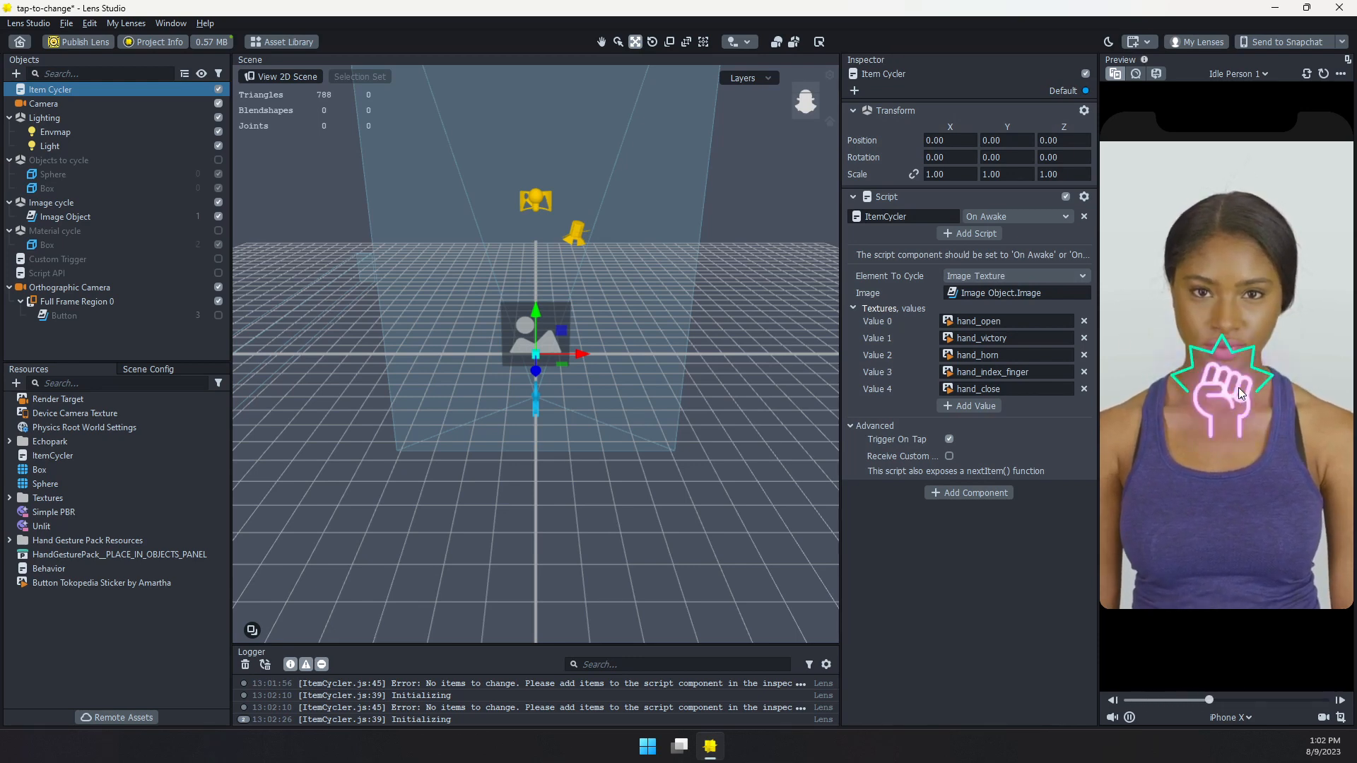
click(1238, 387)
click(1232, 380)
click(1231, 375)
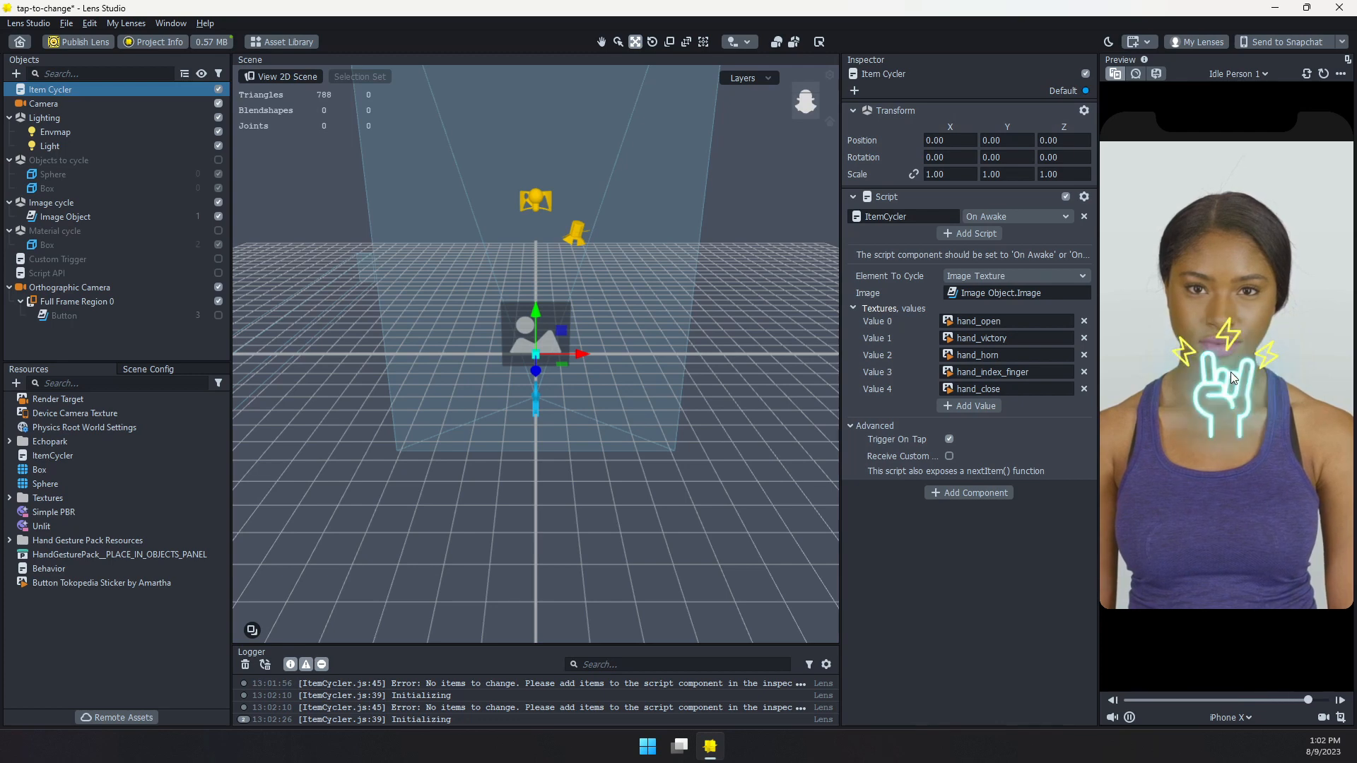
click(1231, 372)
Set the Item Cycler's Element To Cycle to Material and enable the Material cycle group in place of Image cycle
click(1072, 275)
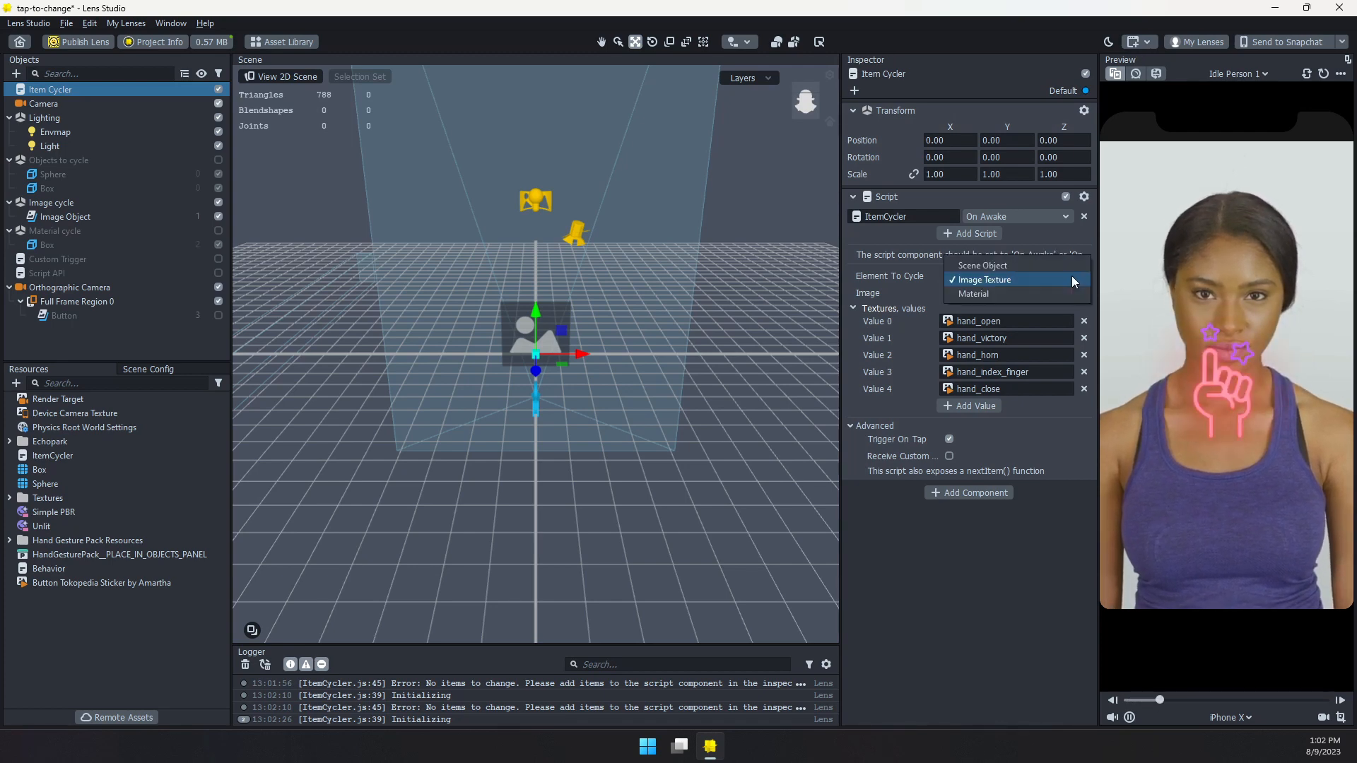
click(971, 295)
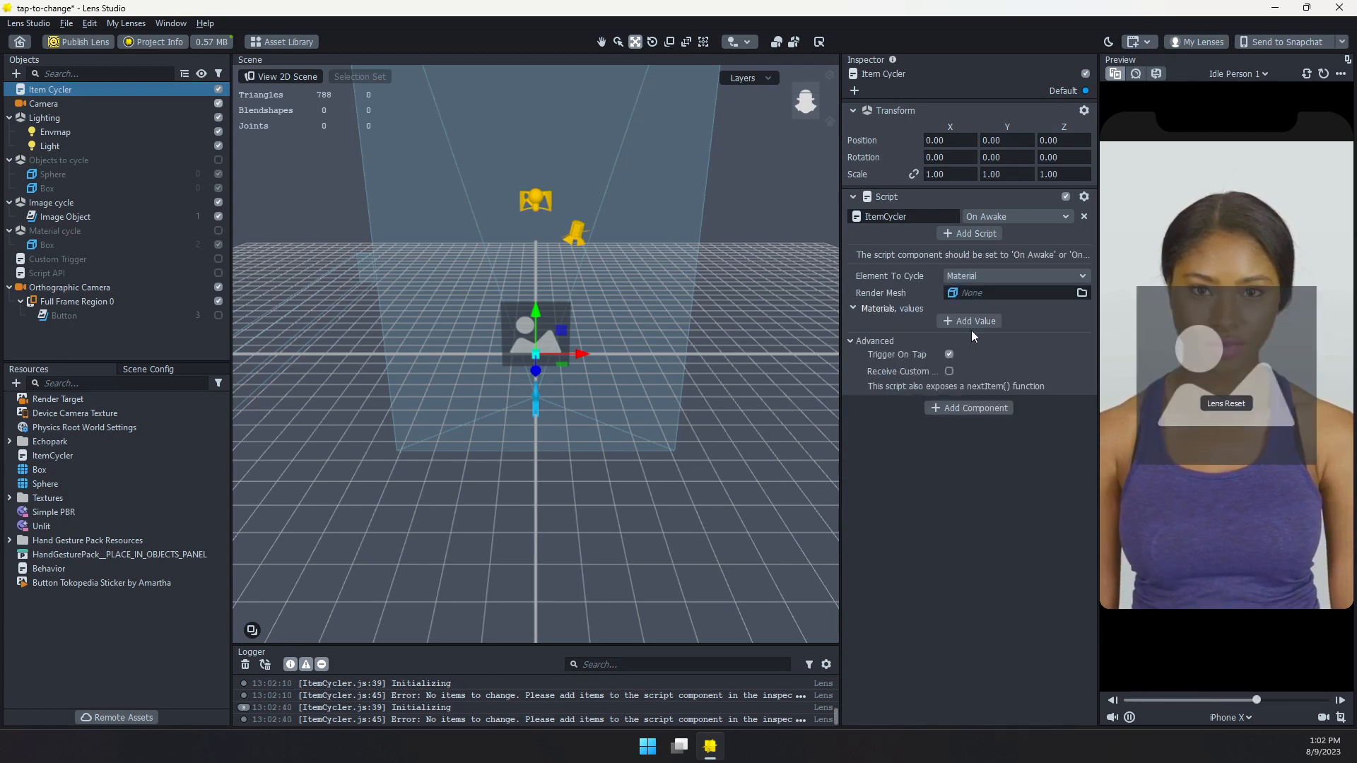
click(218, 202)
click(218, 231)
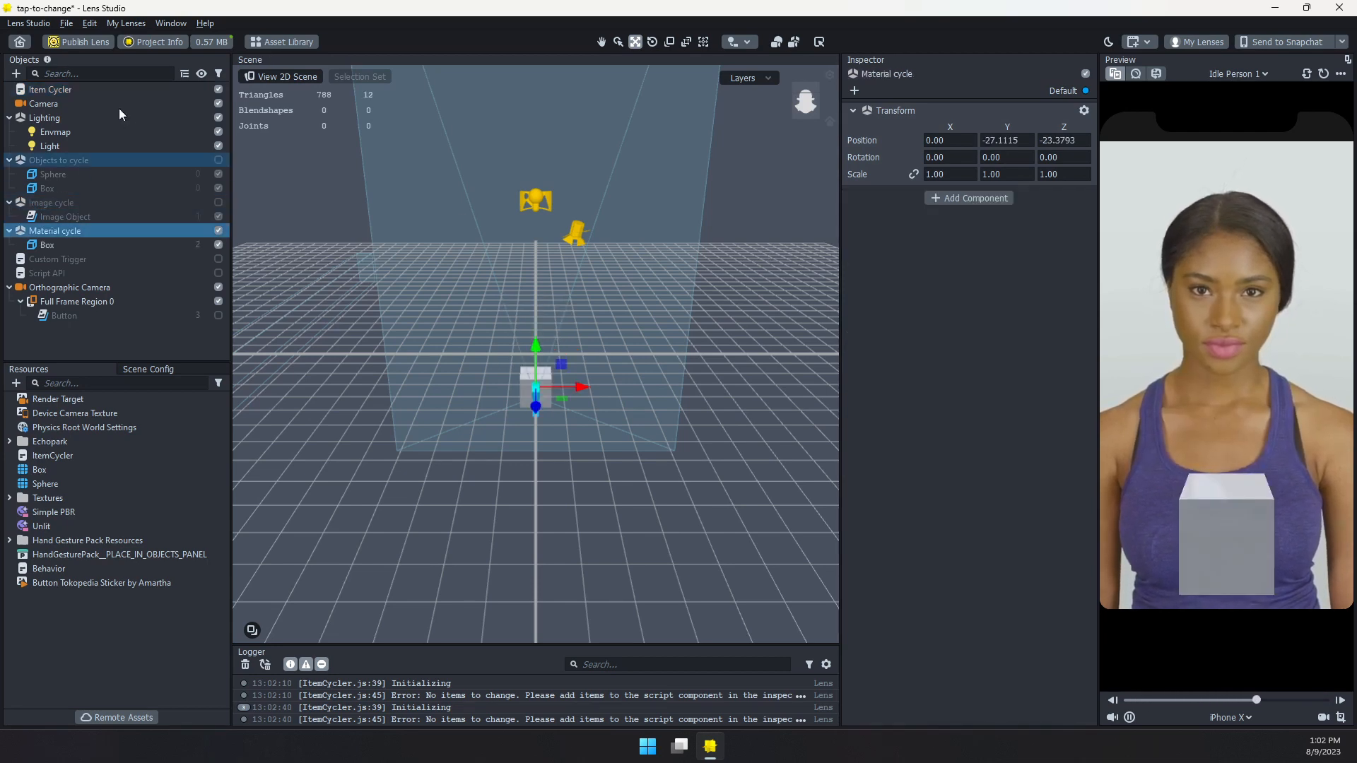
Assign the Box Render Mesh Visual from the Material cycle group as the Item Cycler's render mesh
click(91, 89)
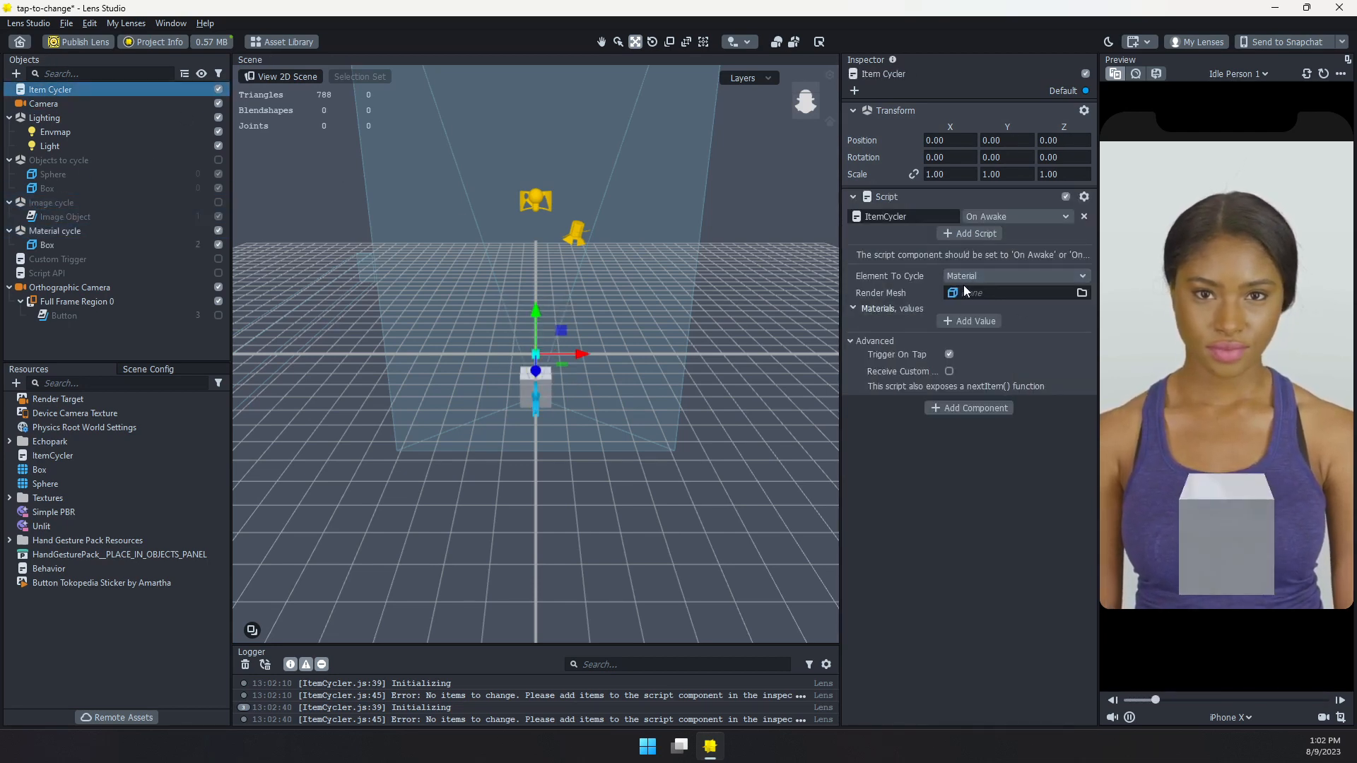
click(980, 294)
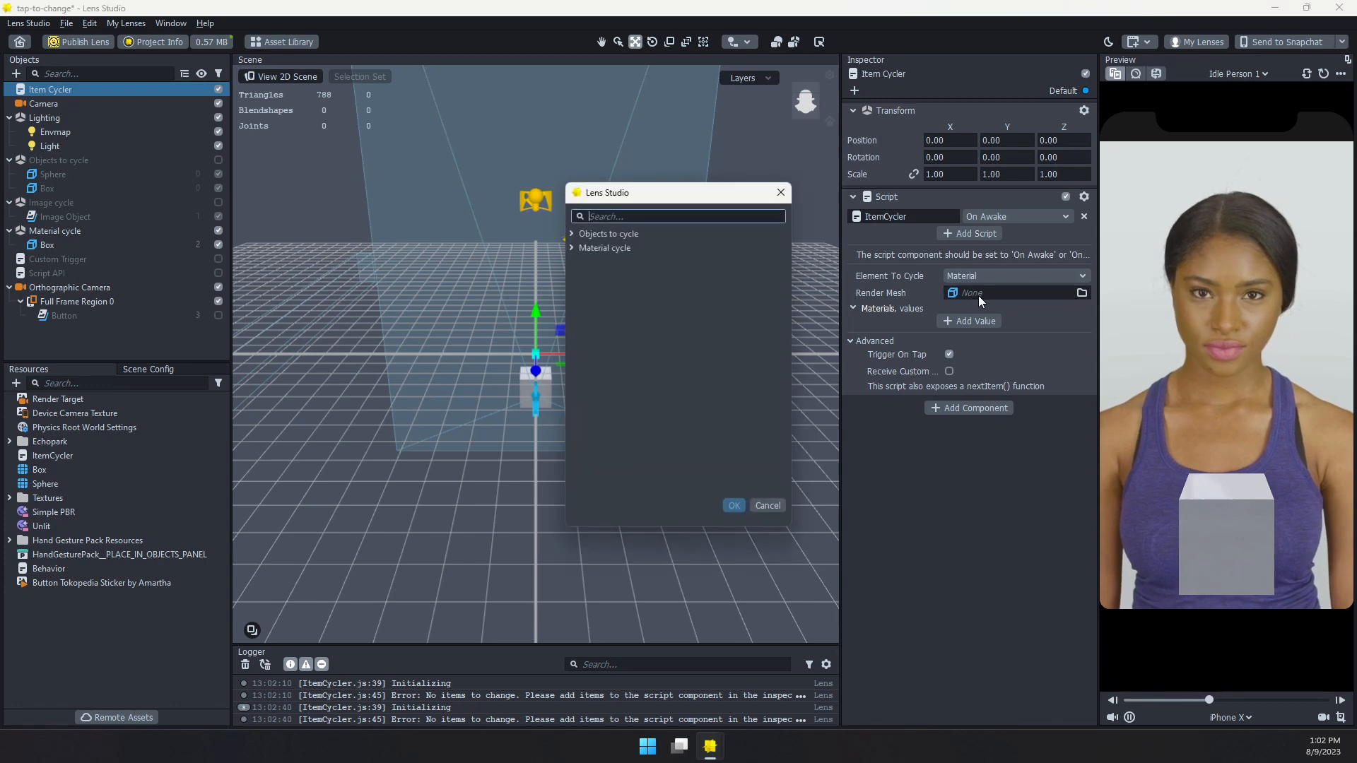
click(571, 234)
click(597, 252)
click(571, 276)
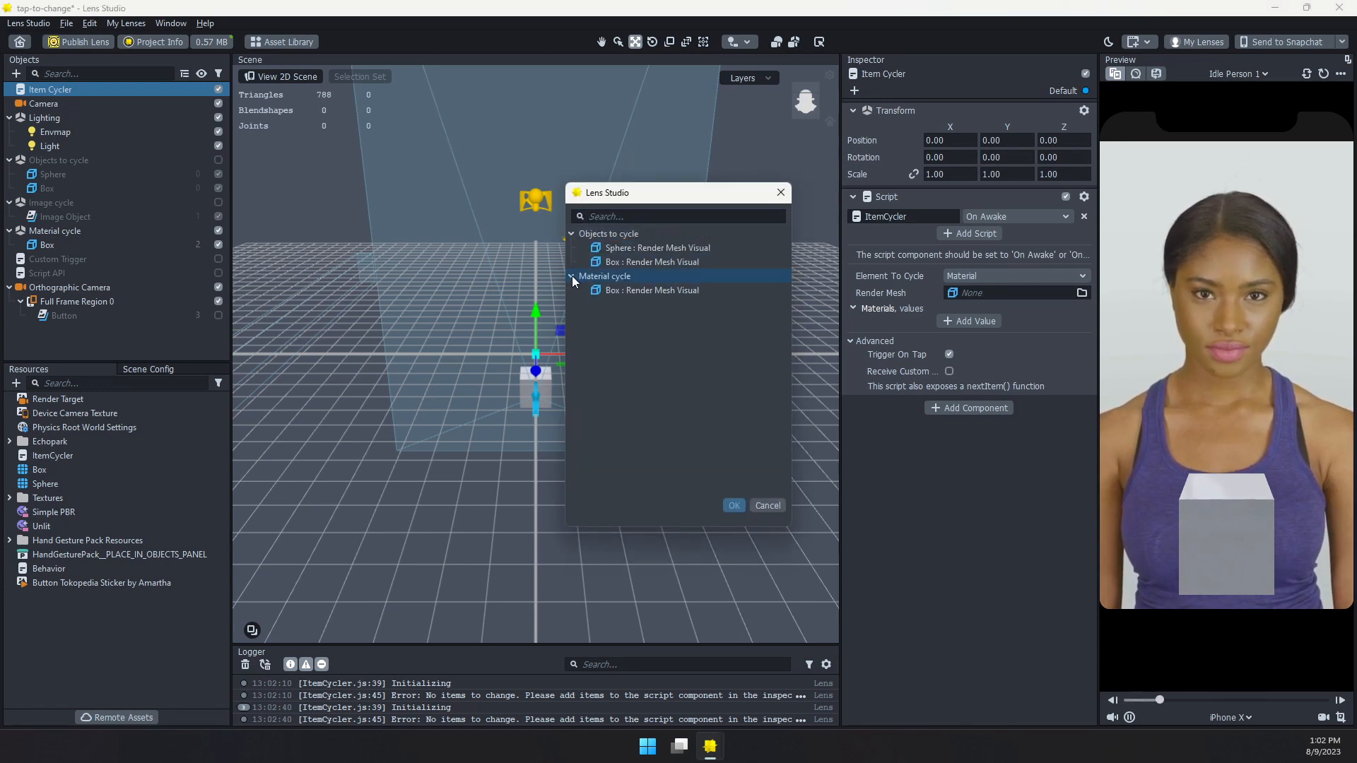
click(629, 291)
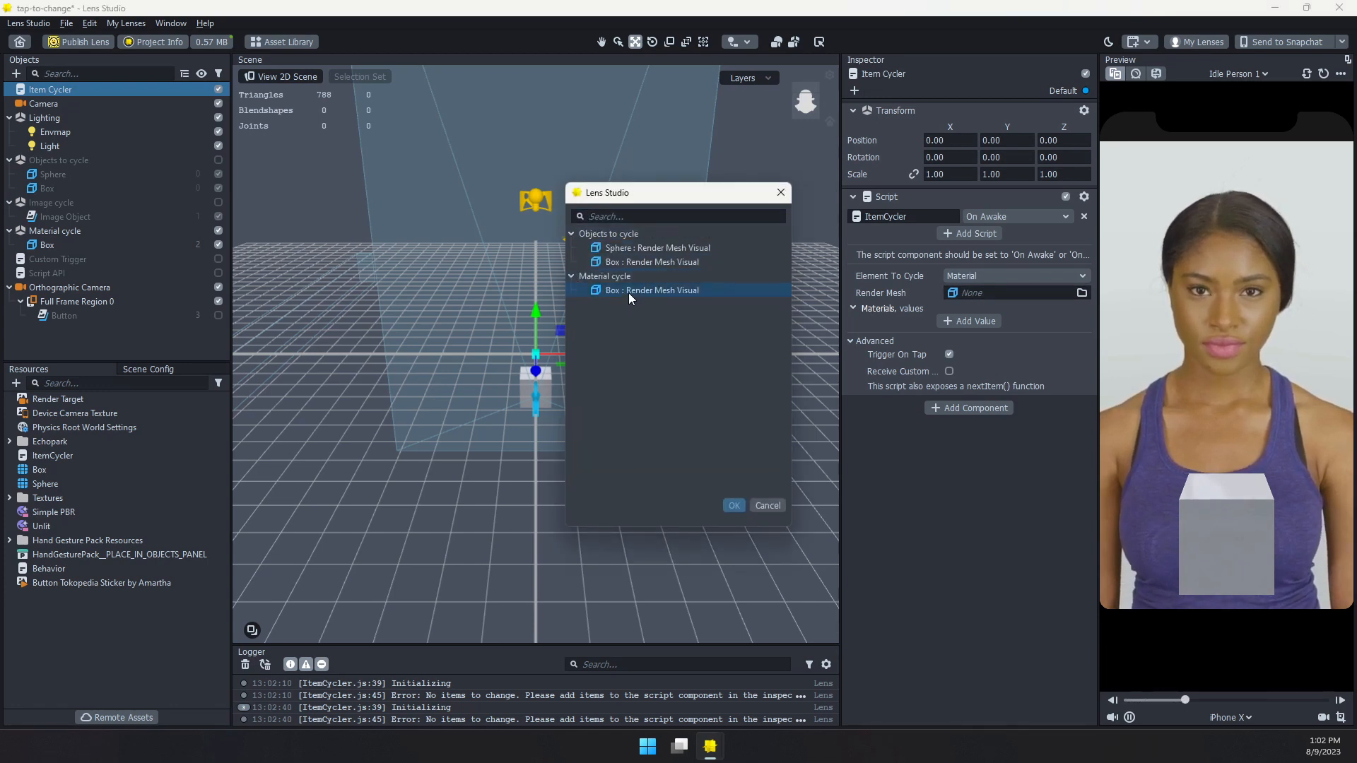
click(734, 505)
Add Simple PBR and Unlit as the Item Cycler's material values
click(990, 324)
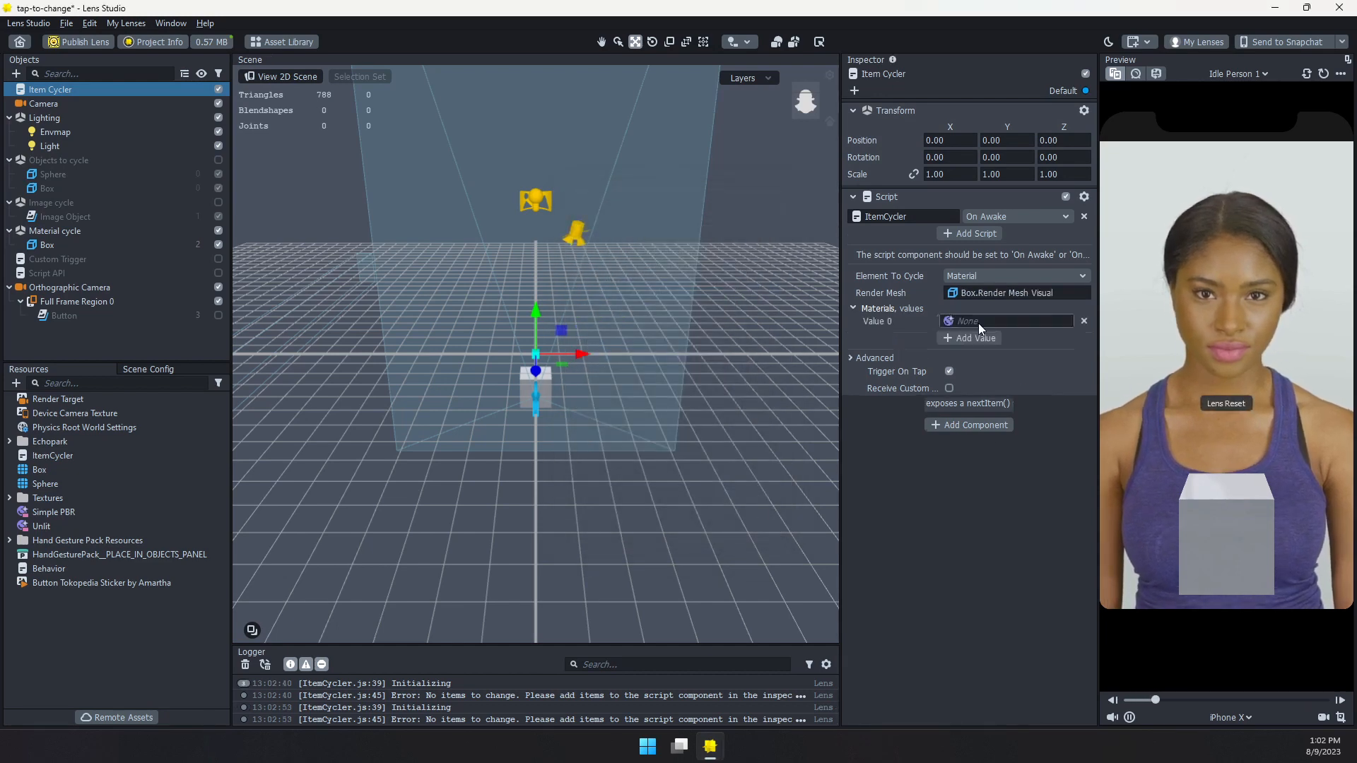
click(978, 321)
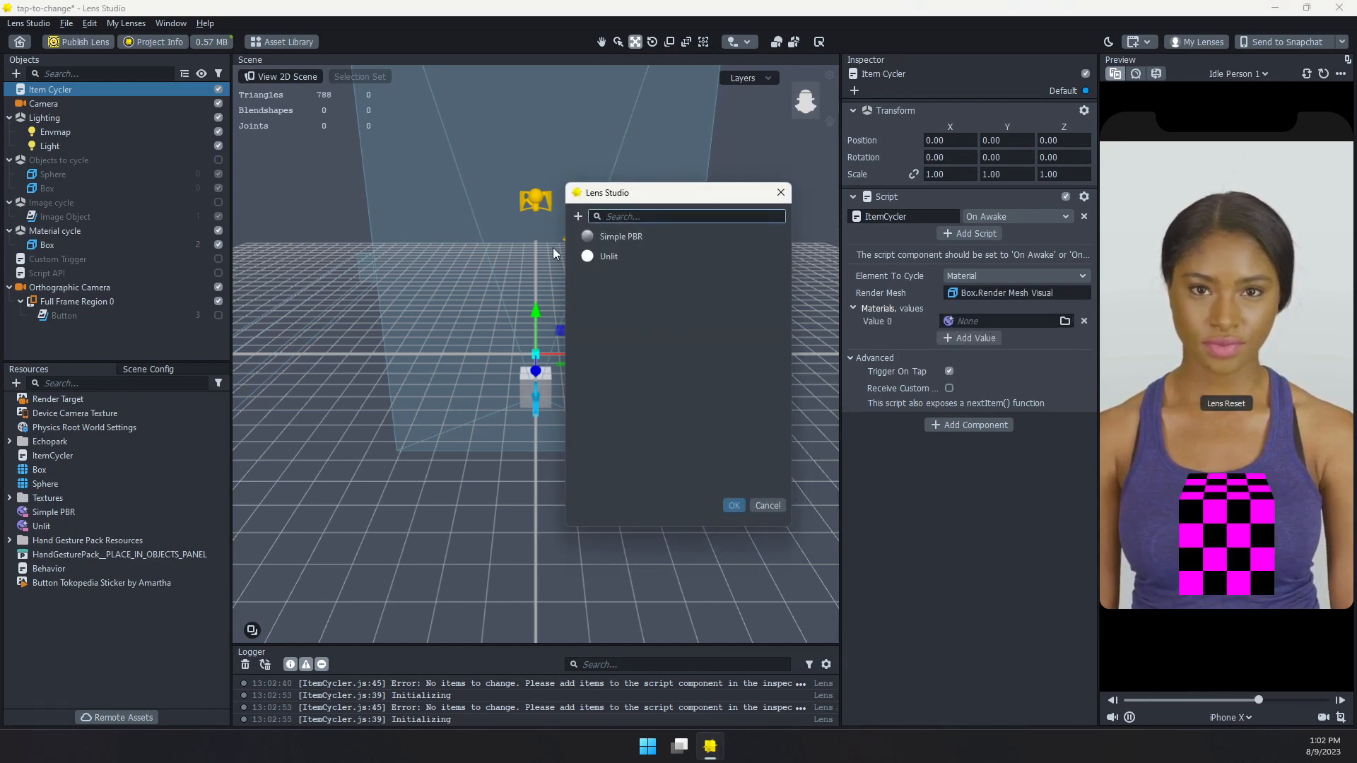
click(628, 236)
click(626, 256)
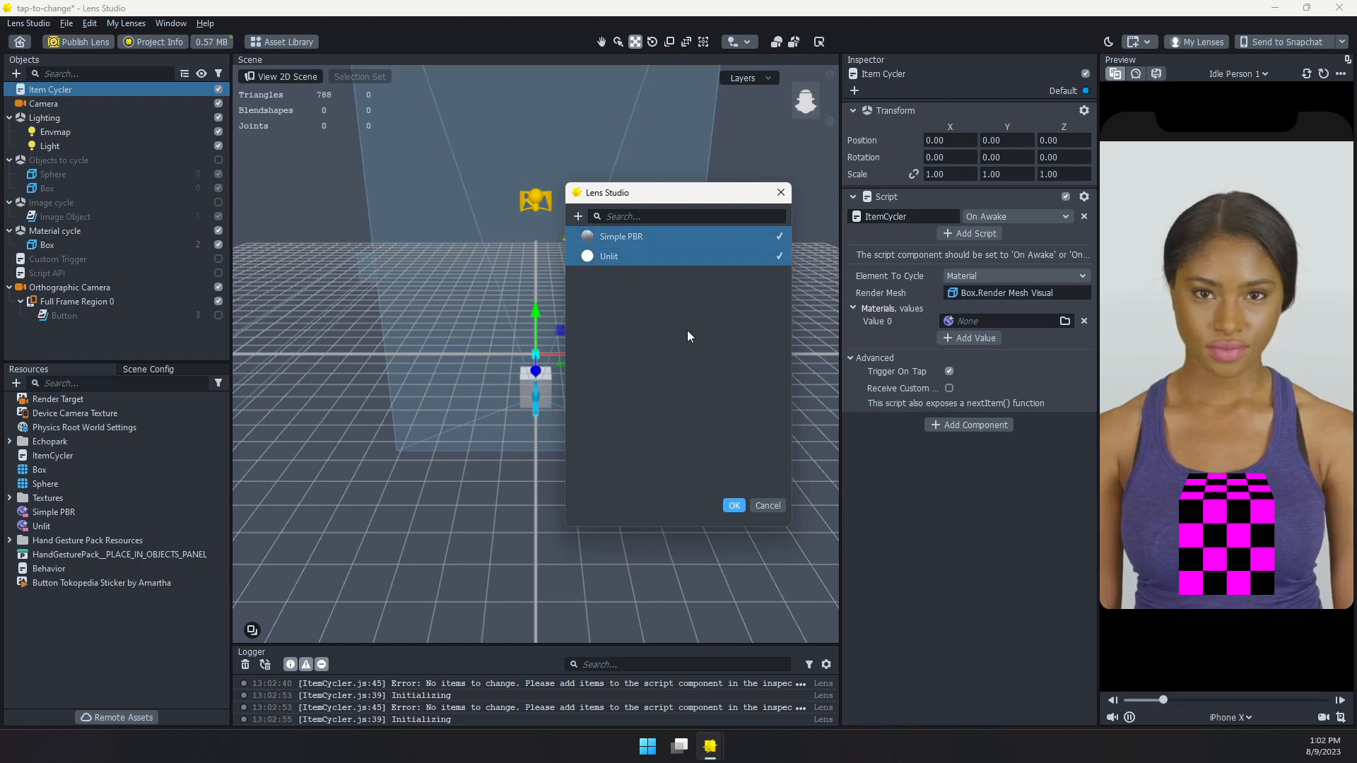
click(734, 505)
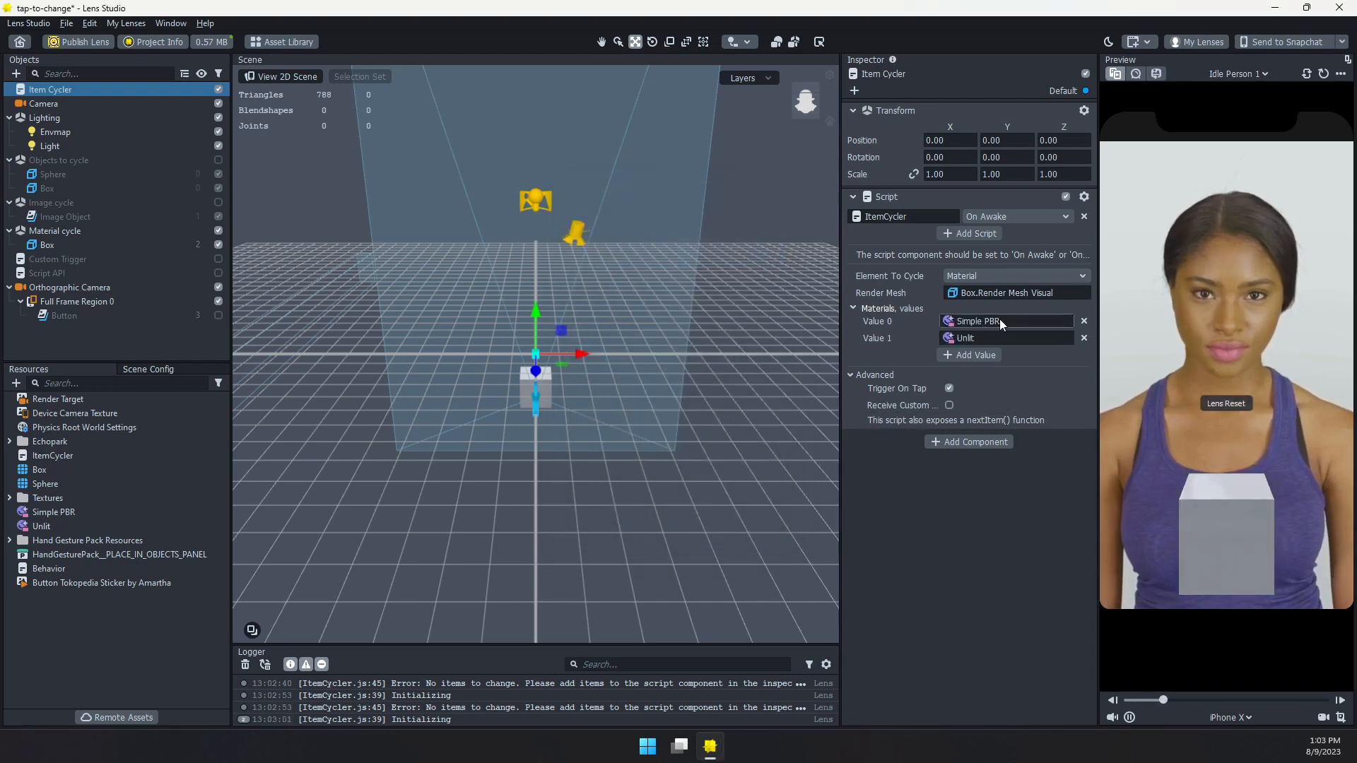
Test switching the box's material by tapping it several times in the lens preview
click(1230, 504)
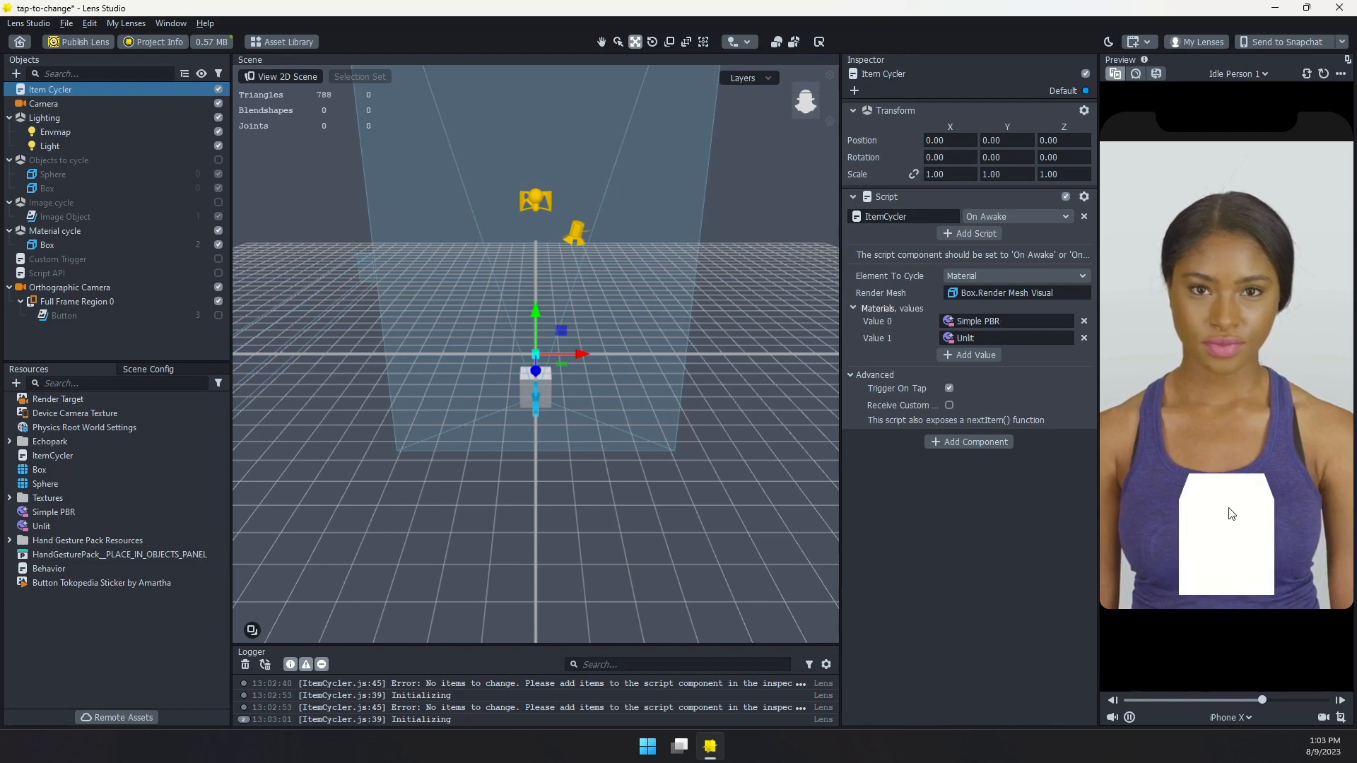
click(1229, 513)
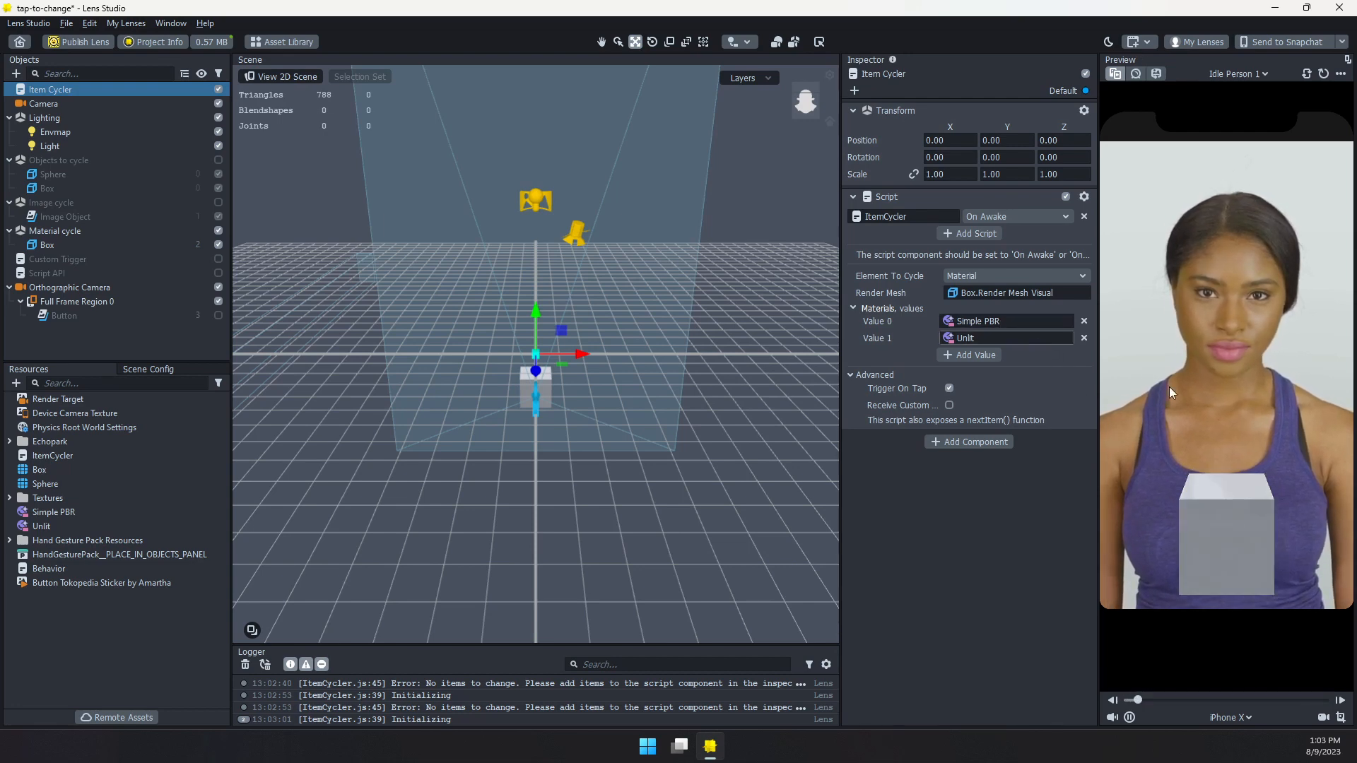
click(1255, 509)
click(1255, 498)
click(1209, 501)
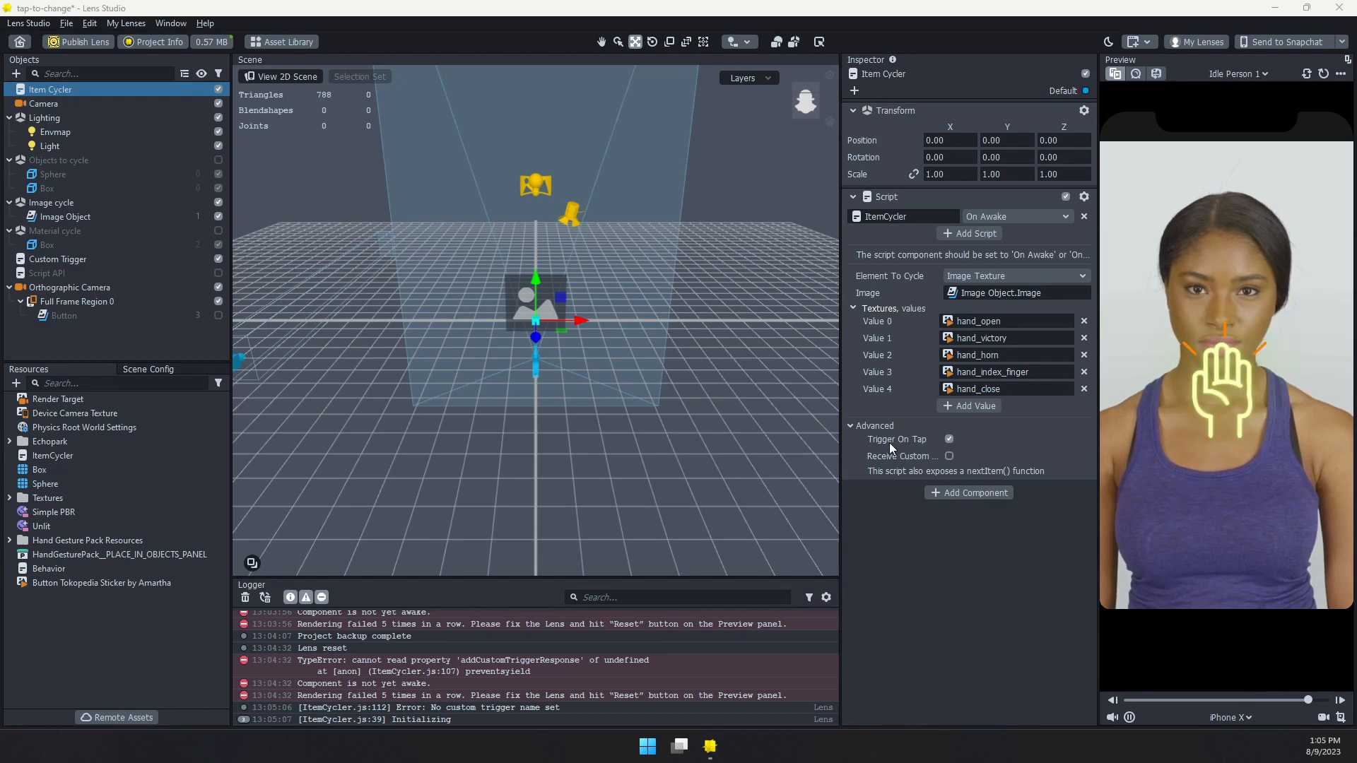
Check tap triggering of the image texture cycle by tapping the hand image in the preview
click(1227, 419)
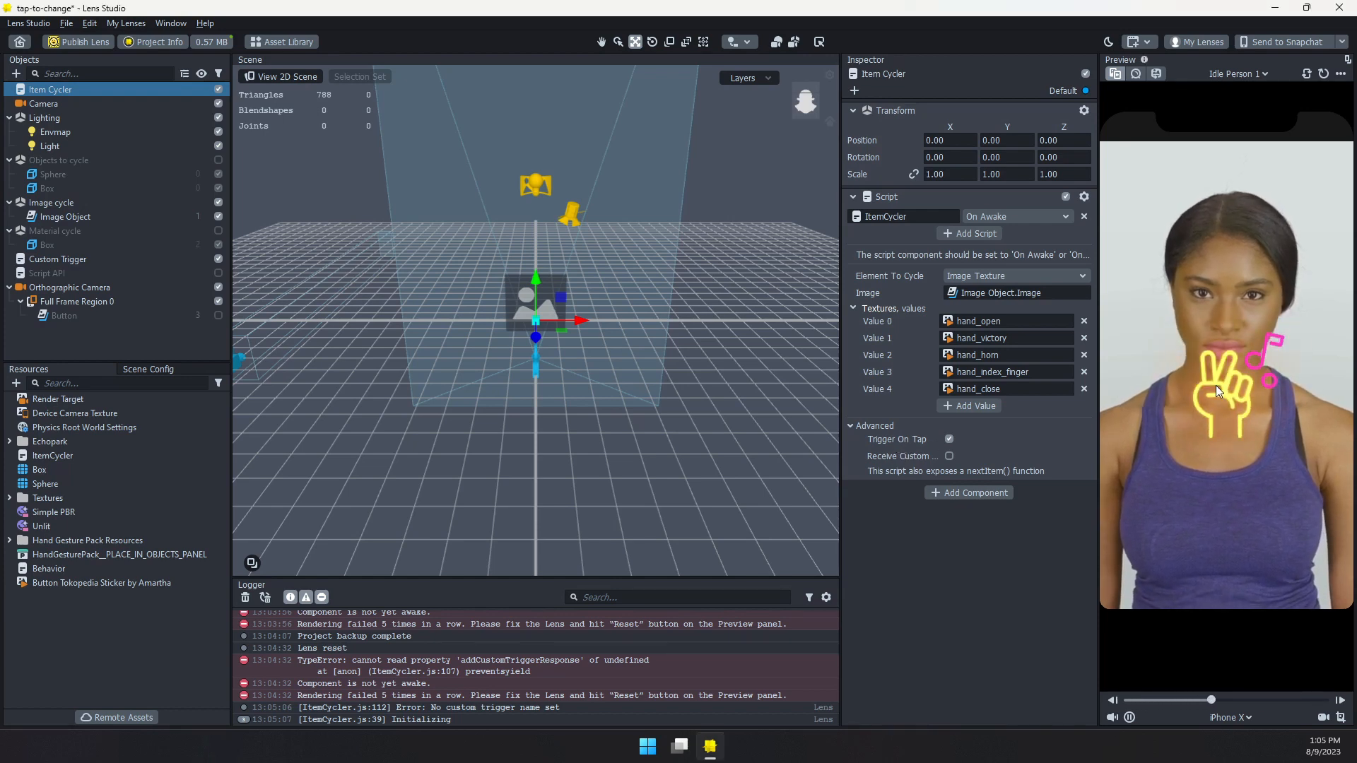
click(1226, 421)
click(1227, 421)
click(1227, 421)
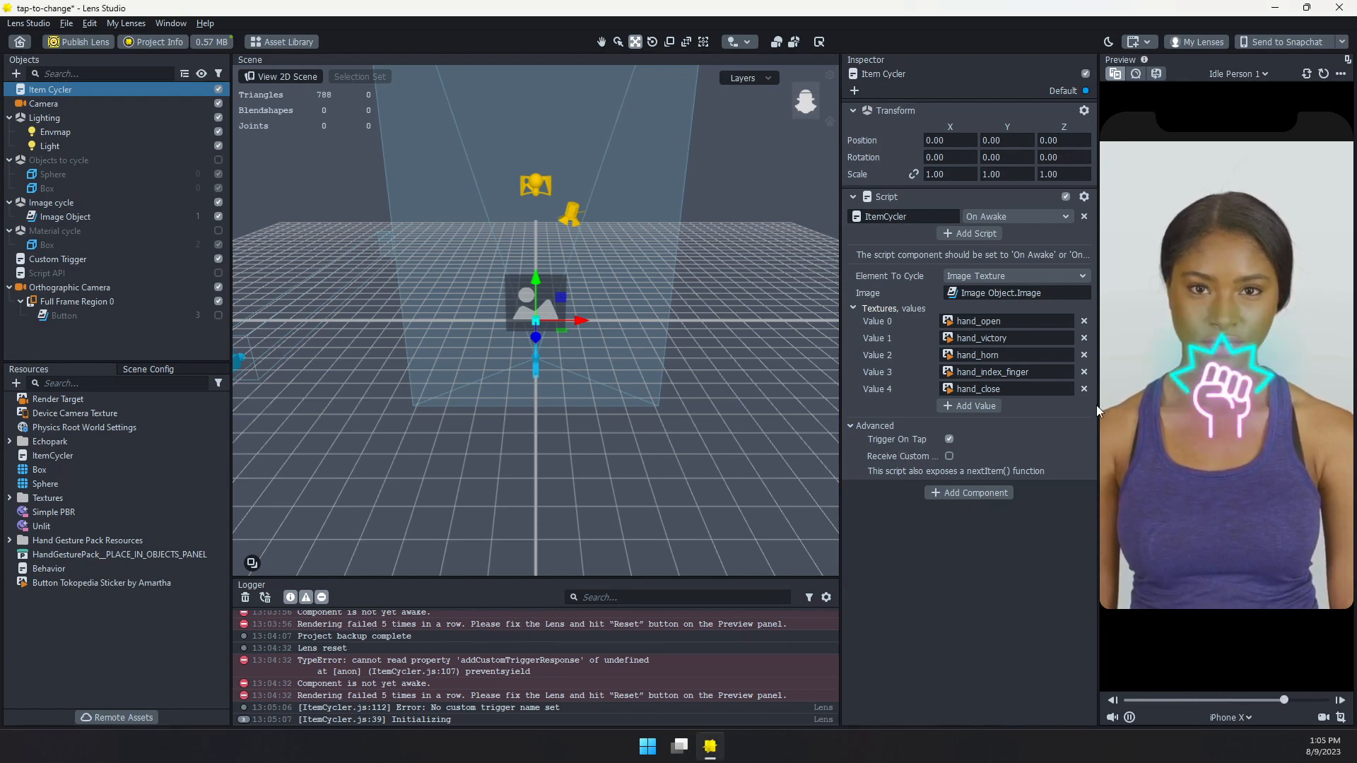
Turn off Trigger On Tap for the Item Cycler, enable receiving a custom trigger named changeItem, and copy that name
click(949, 439)
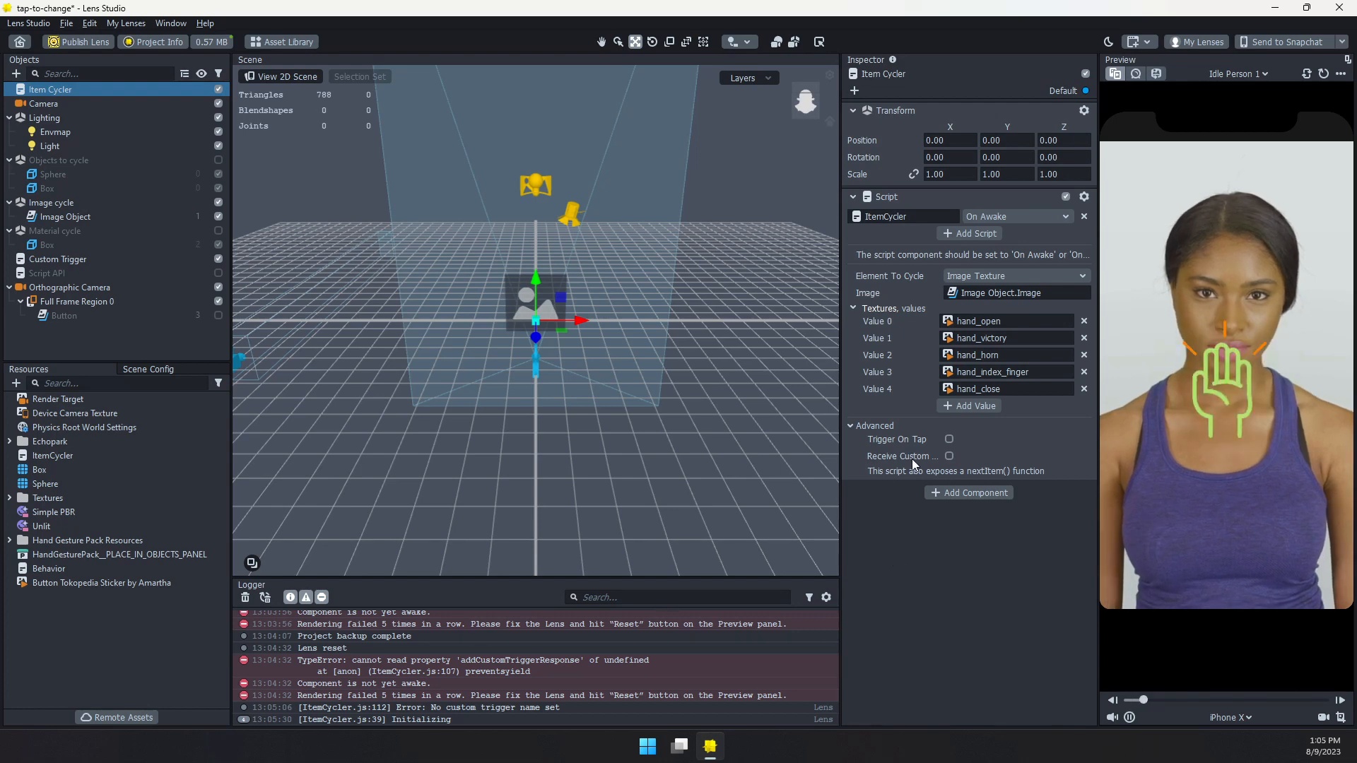
click(949, 456)
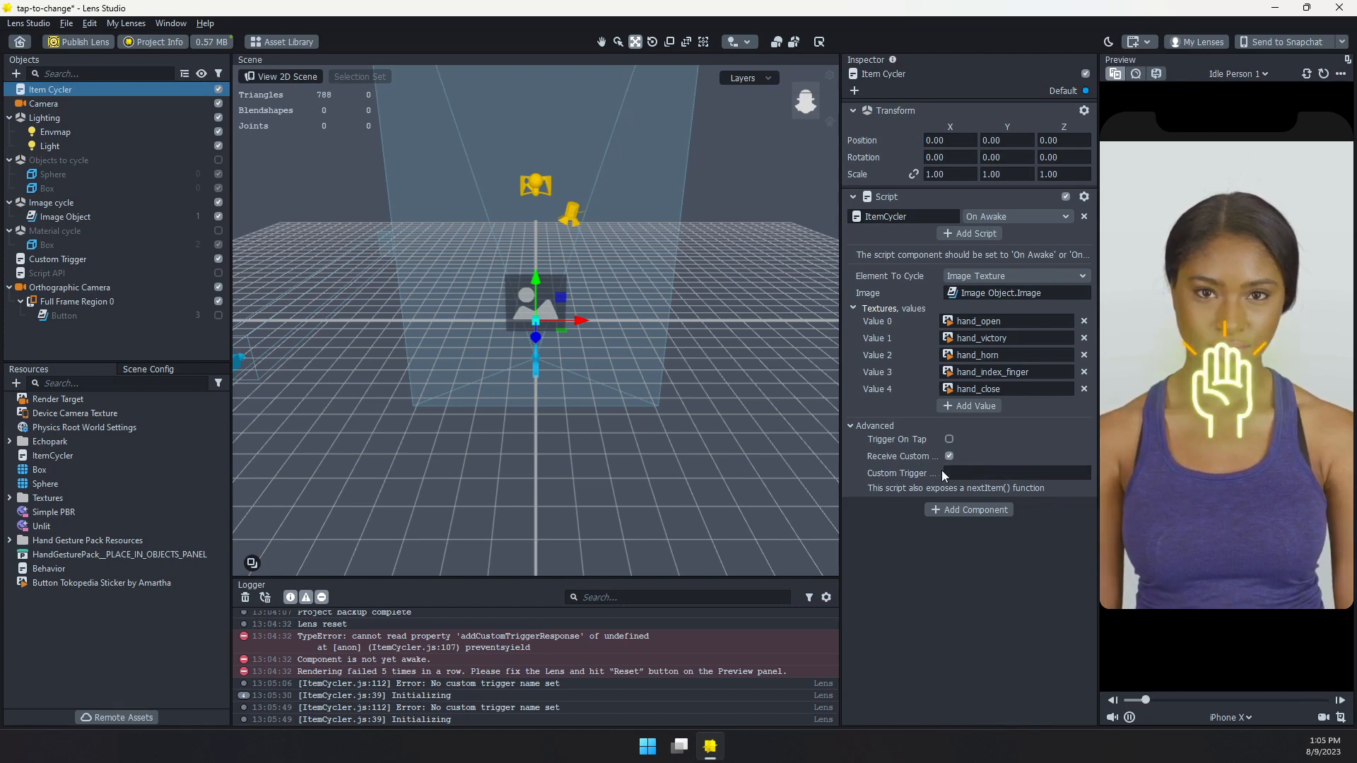
click(961, 473)
text(changeItem)
drag(1006, 473, 933, 474)
key(ctrl+c)
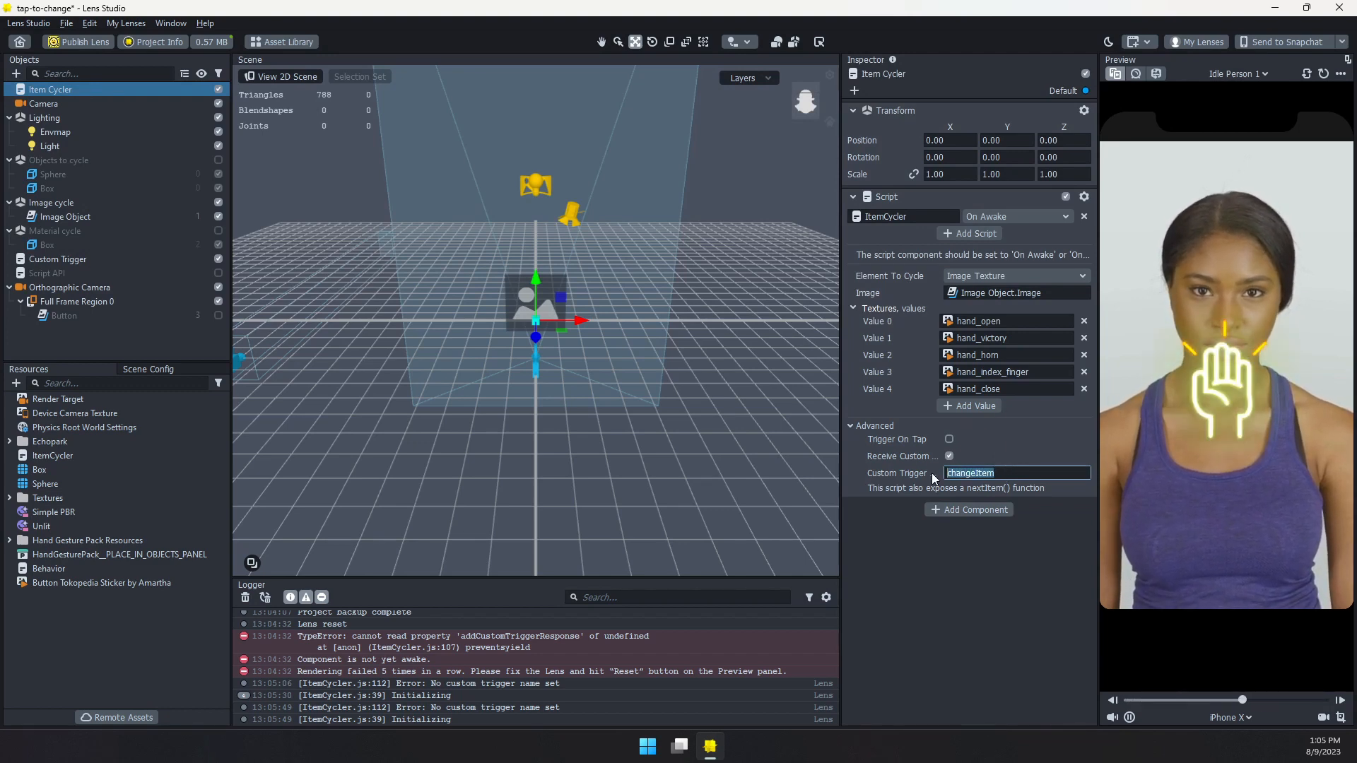
click(994, 561)
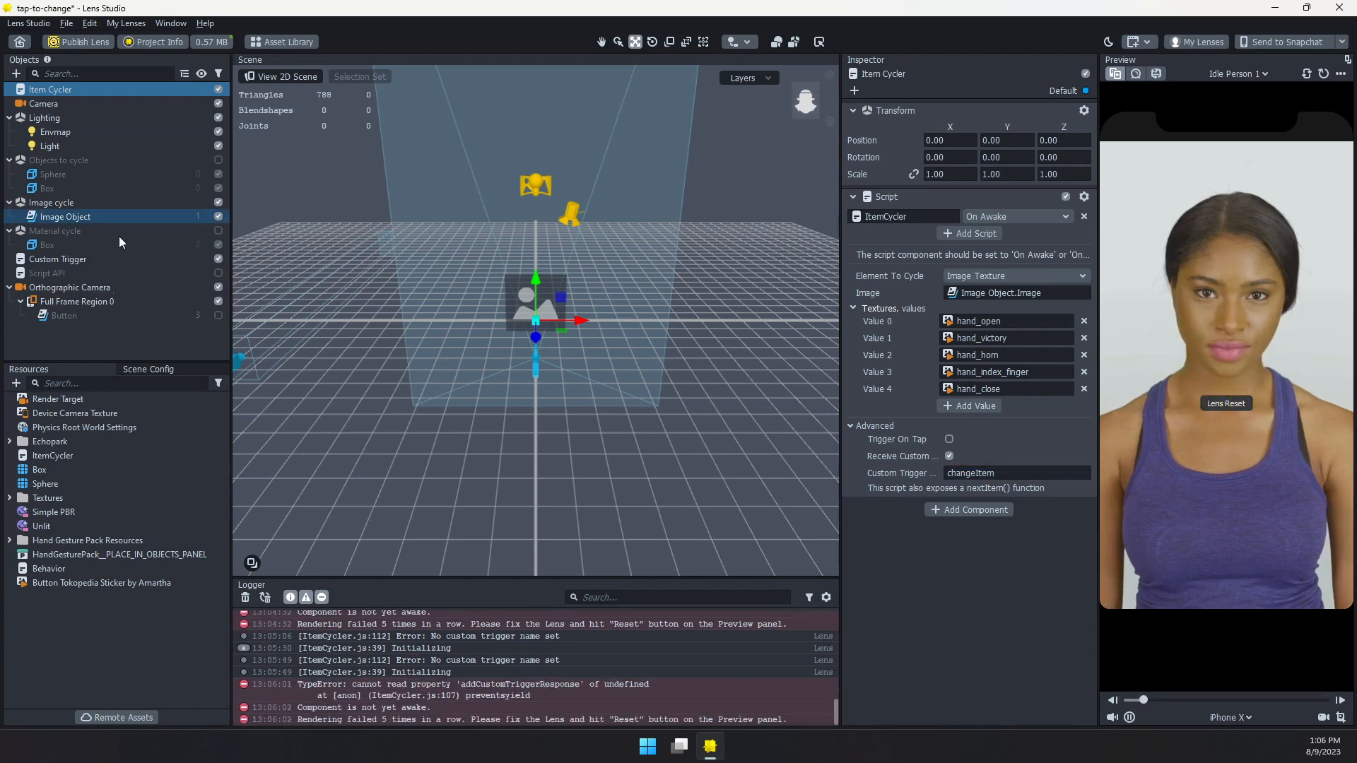
Set the Custom Trigger object's Behavior response to Send Custom Trigger with the trigger name changeItem
click(87, 260)
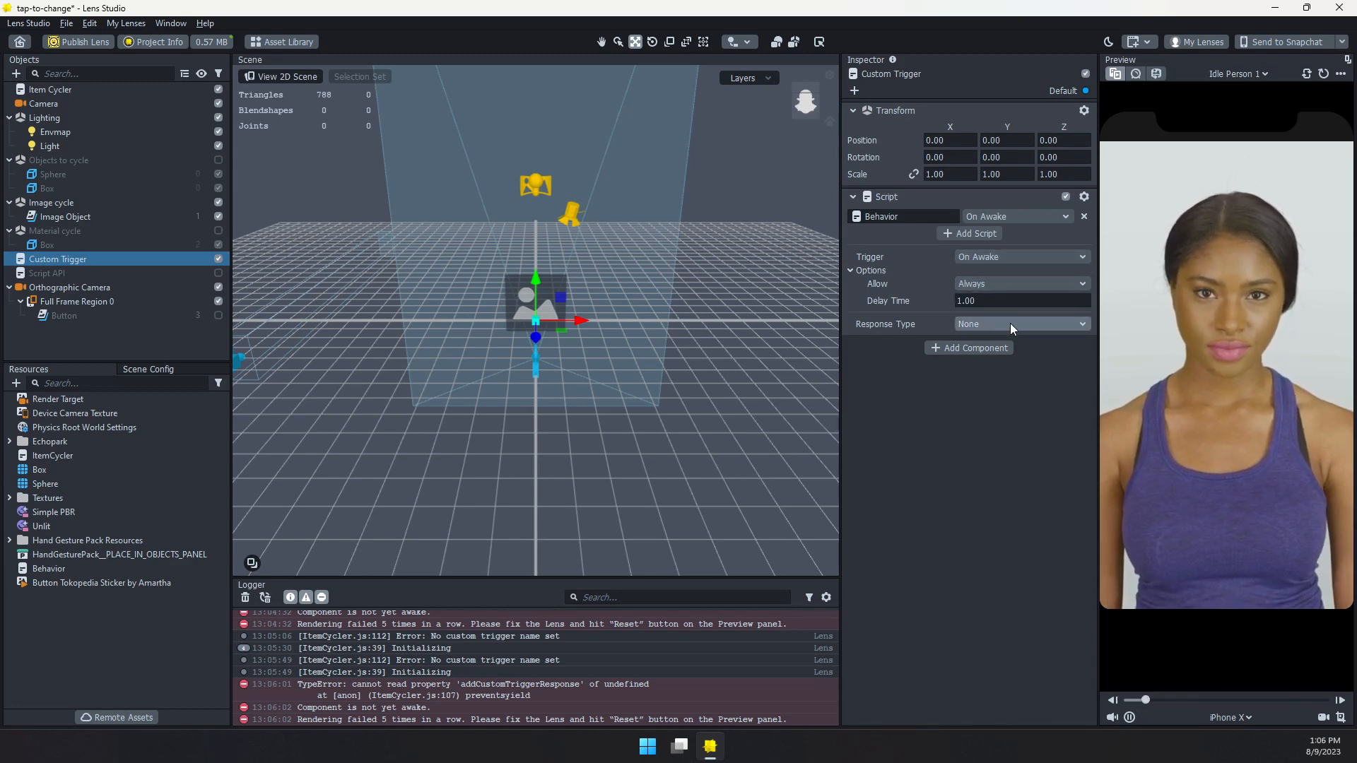
click(988, 323)
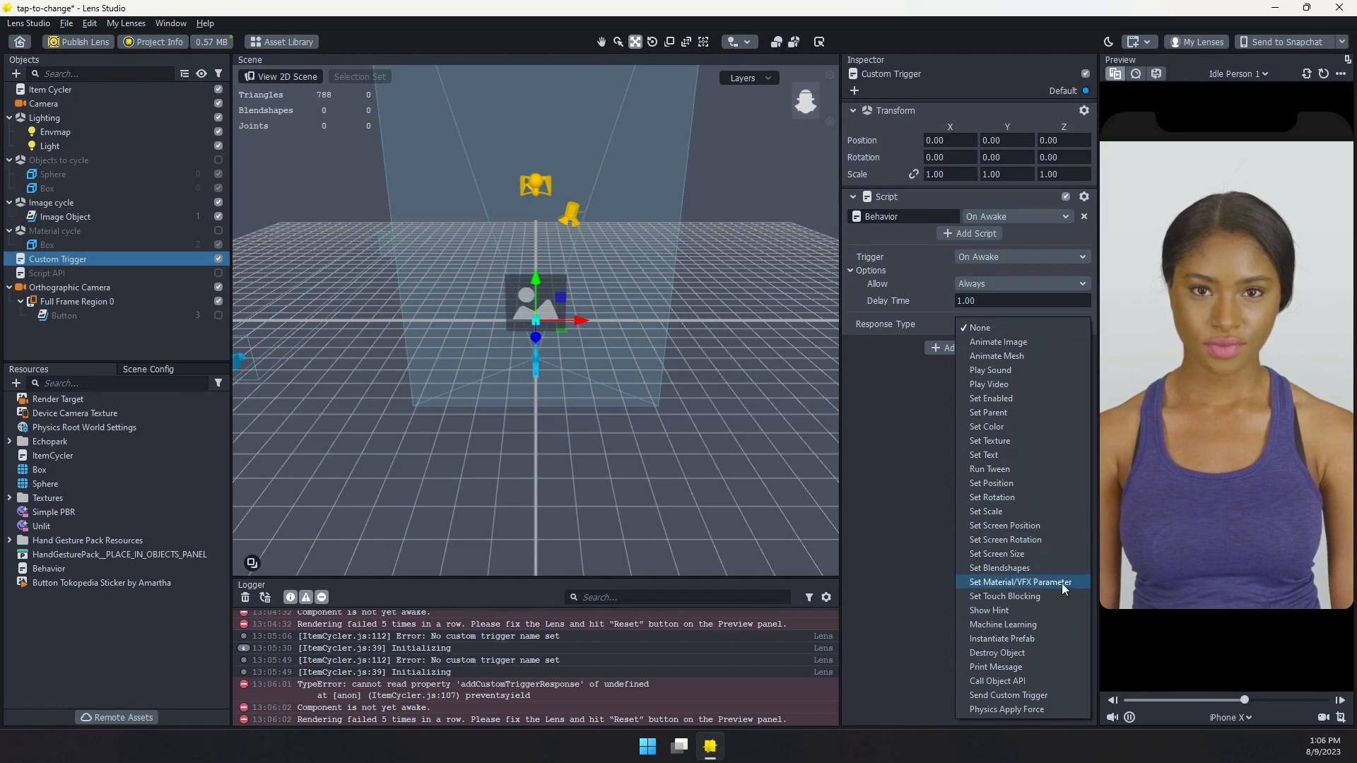
click(1028, 694)
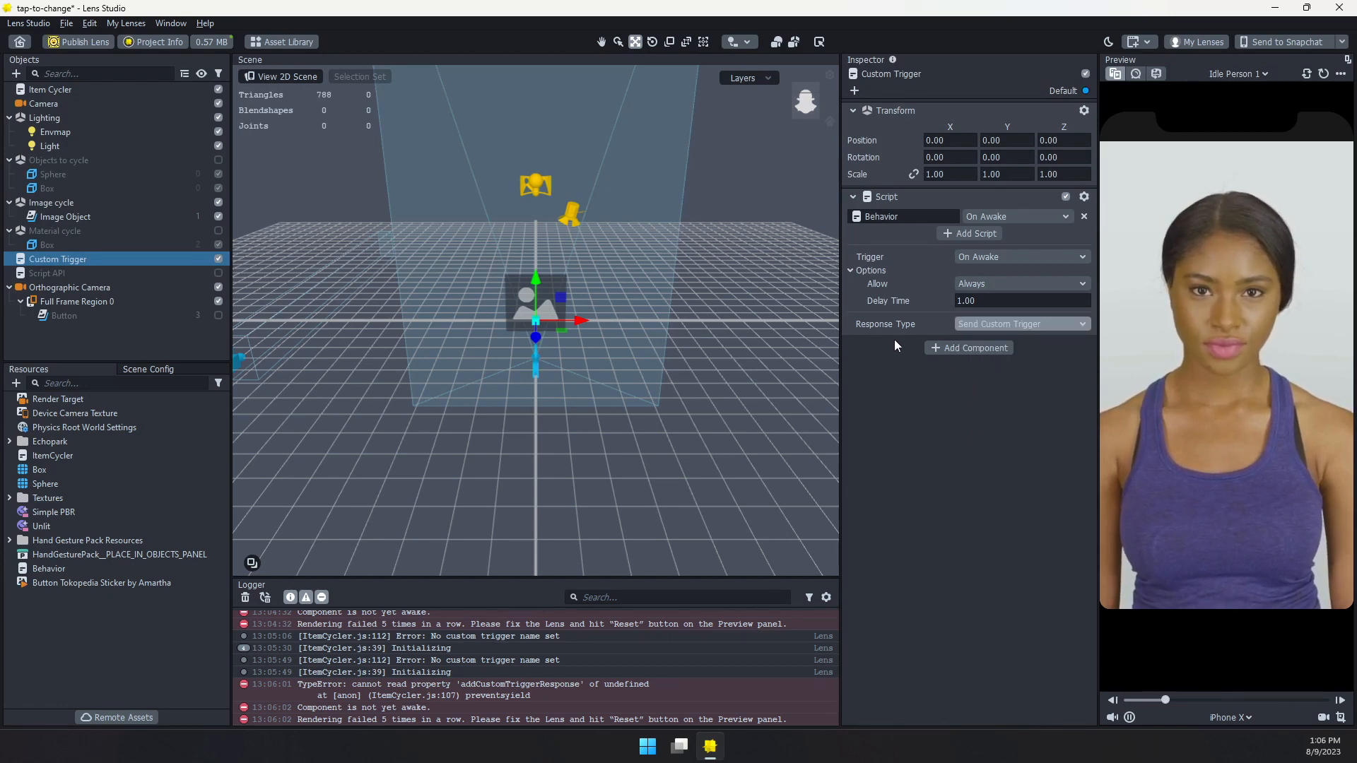
double_click(1004, 351)
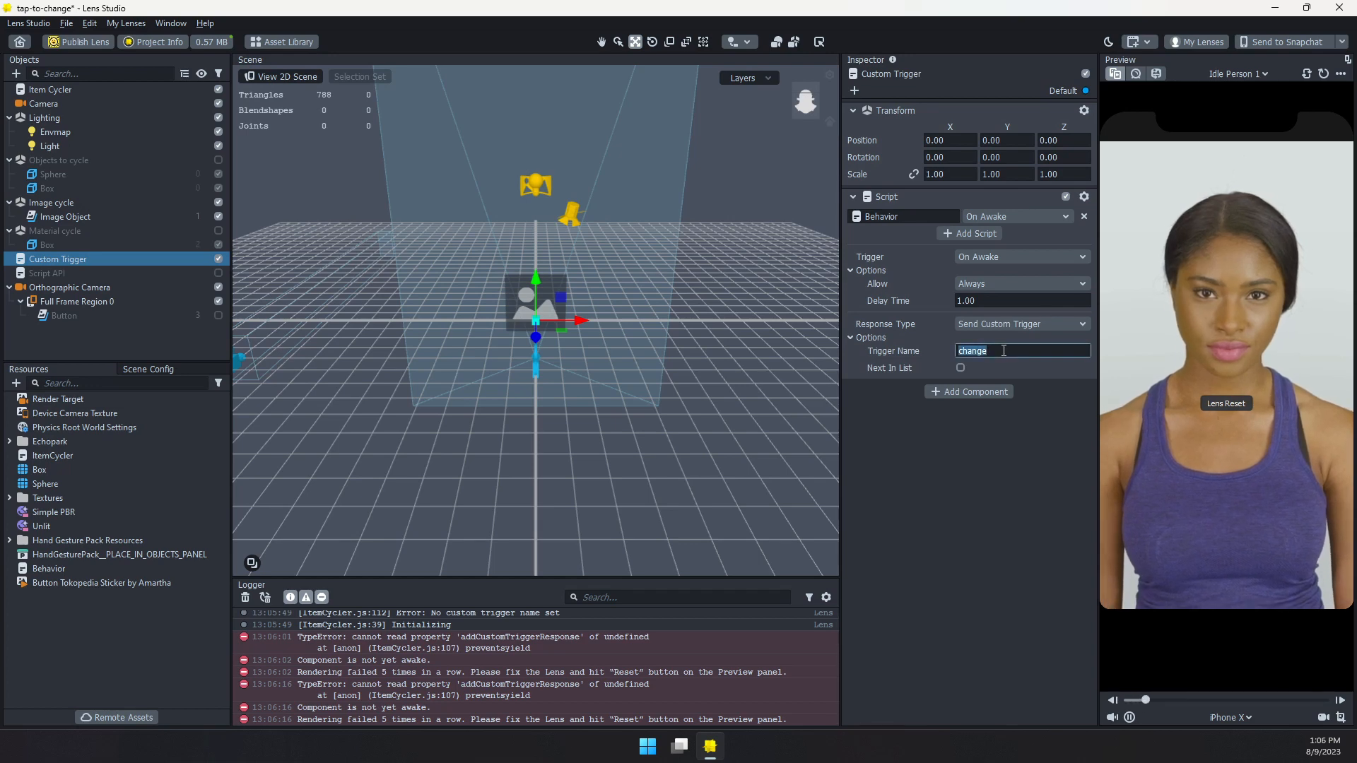
key(ctrl+v)
click(1058, 467)
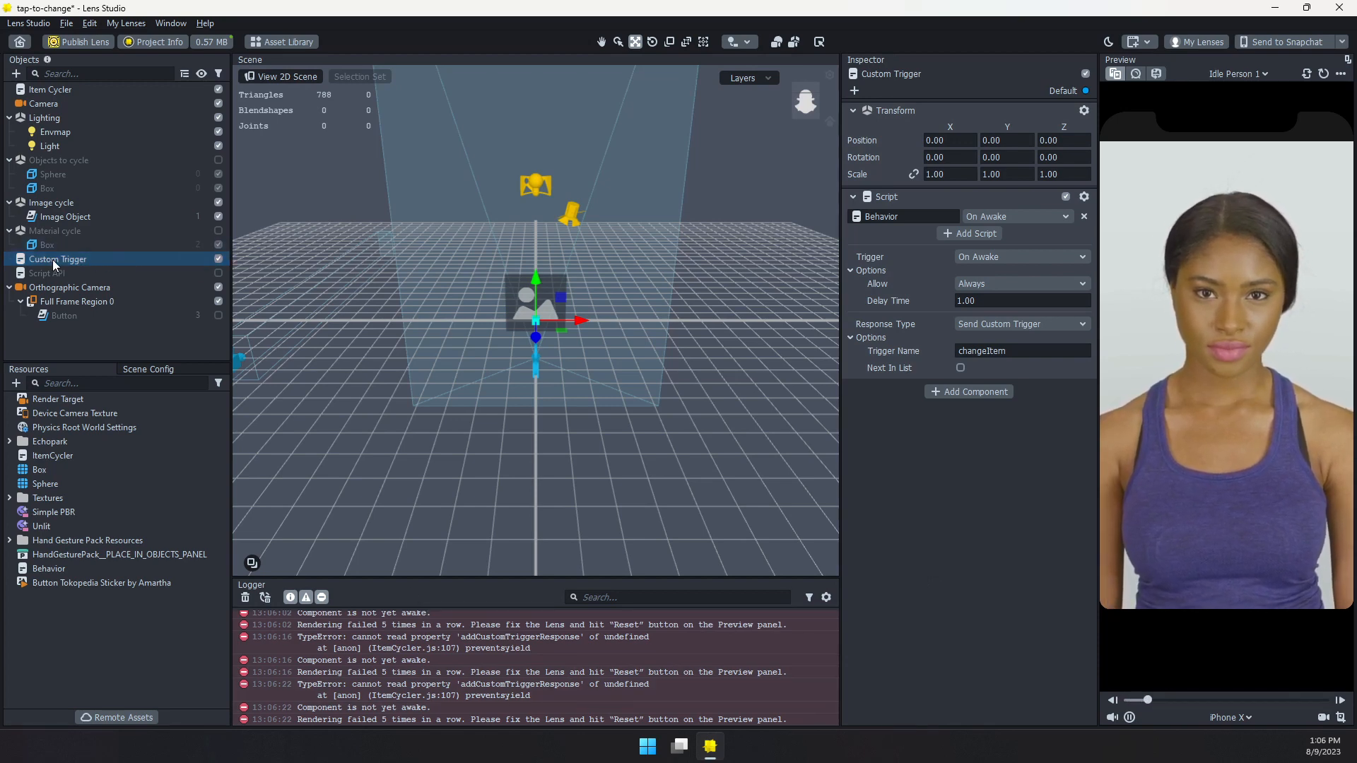
Move Custom Trigger above Item Cycler in the object hierarchy and reset the lens preview to test the trigger
drag(50, 263, 52, 83)
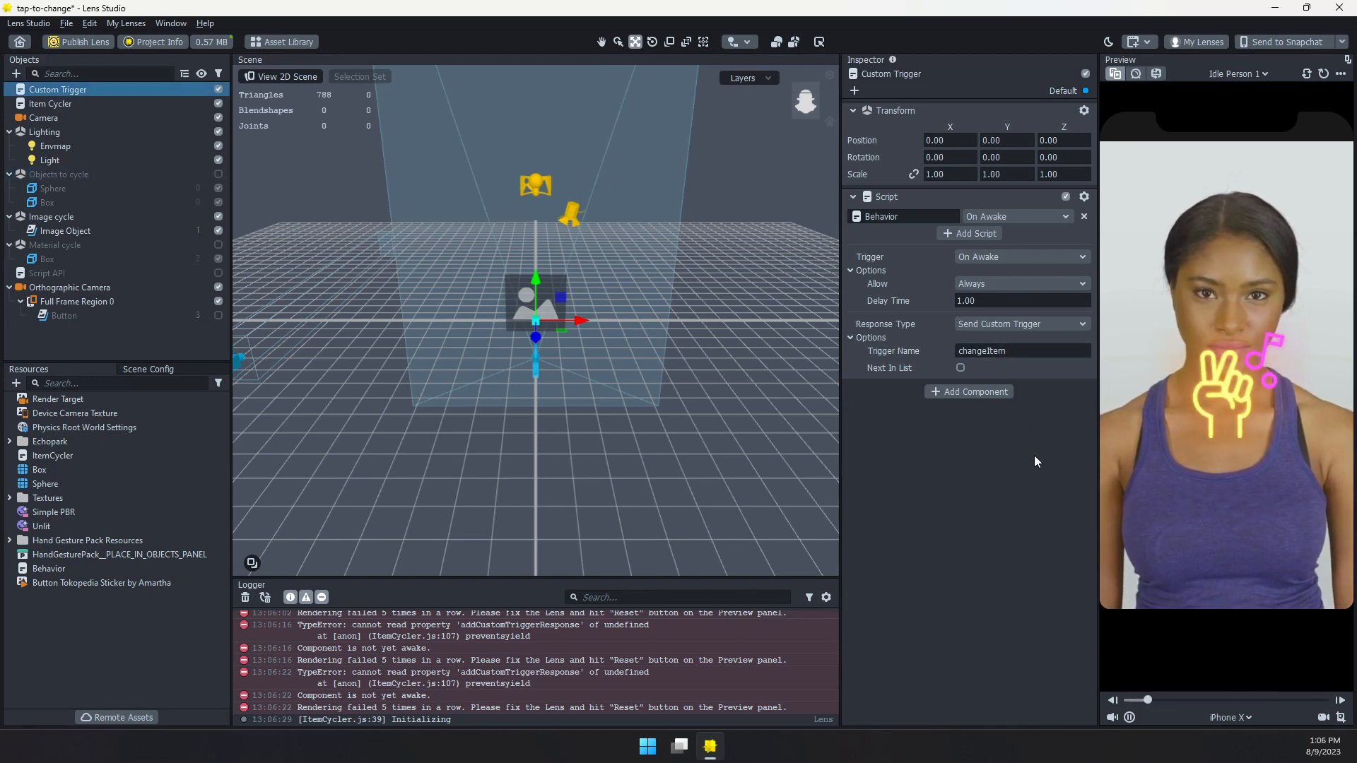
click(1224, 391)
click(1323, 74)
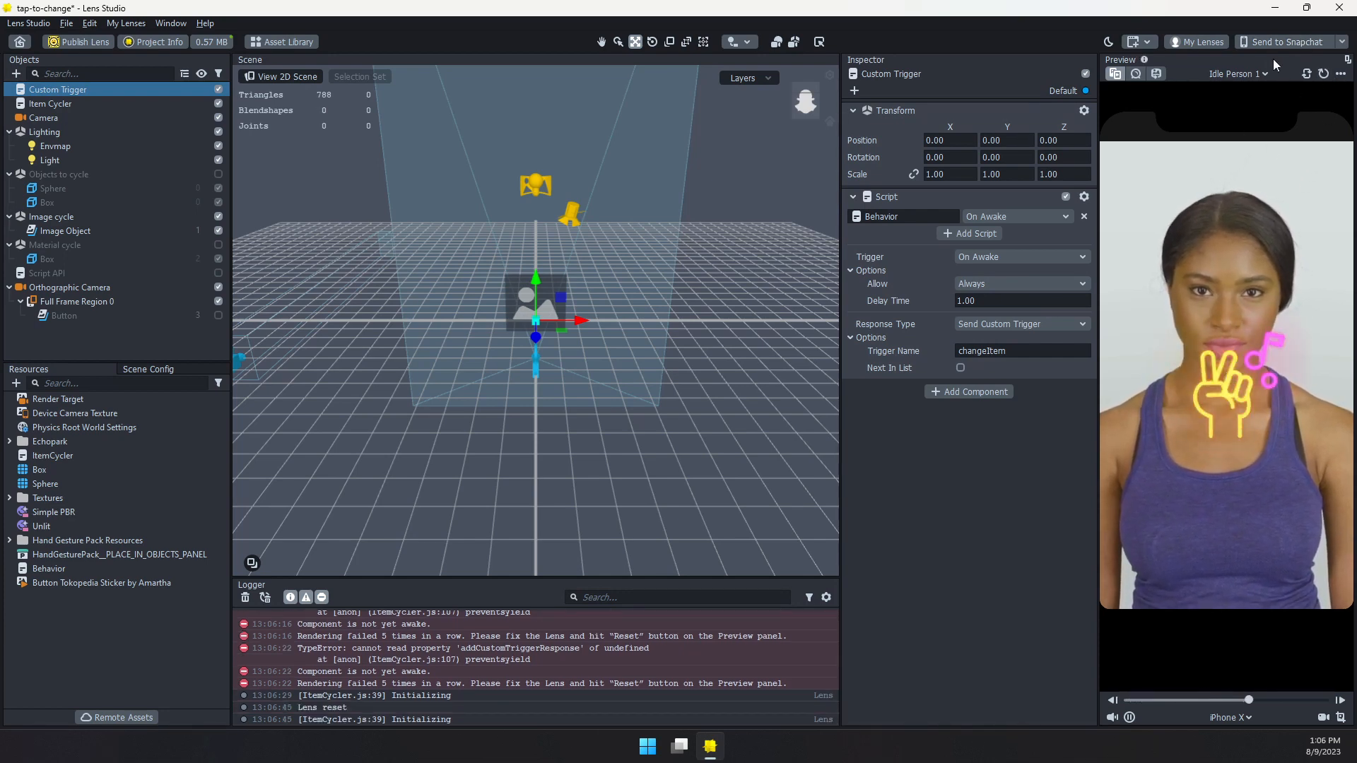
click(1324, 75)
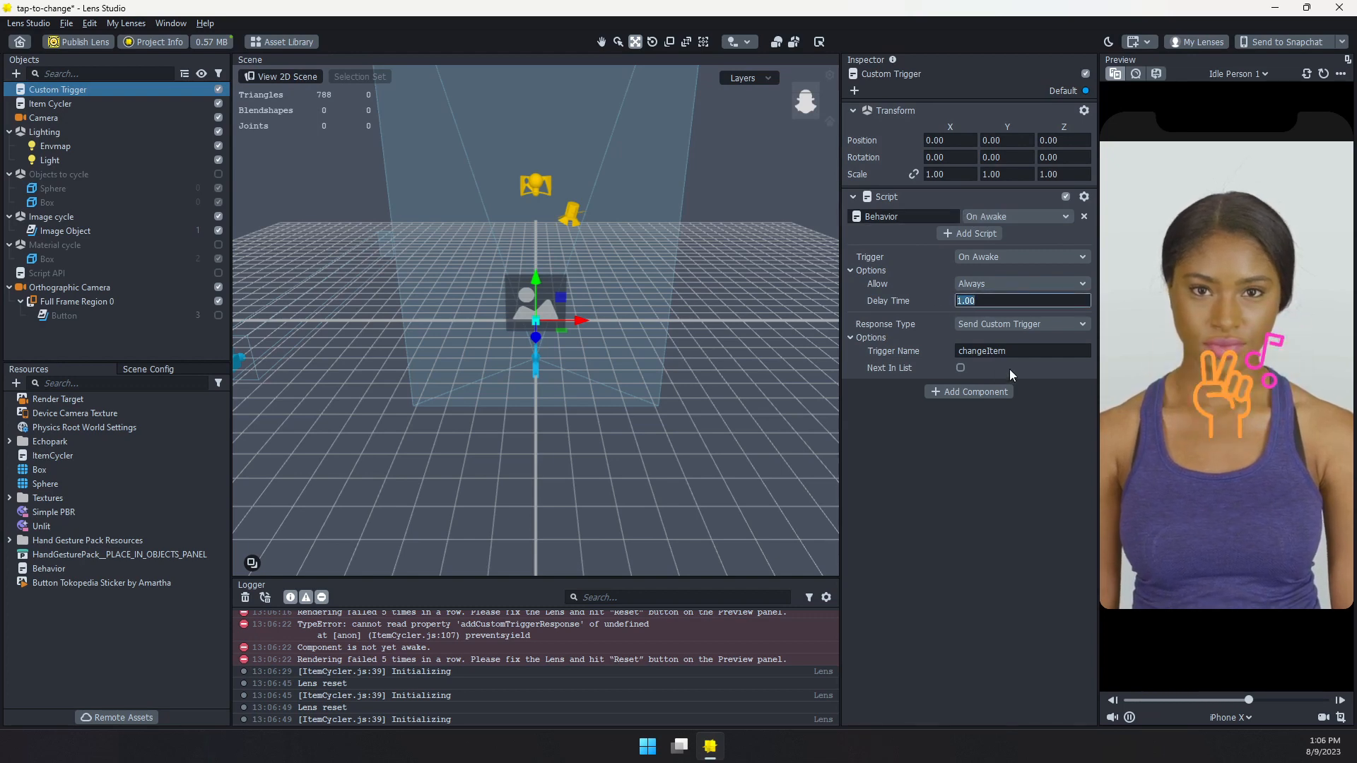
Turn off custom trigger reception on the Item Cycler and enable the Script API object
click(90, 105)
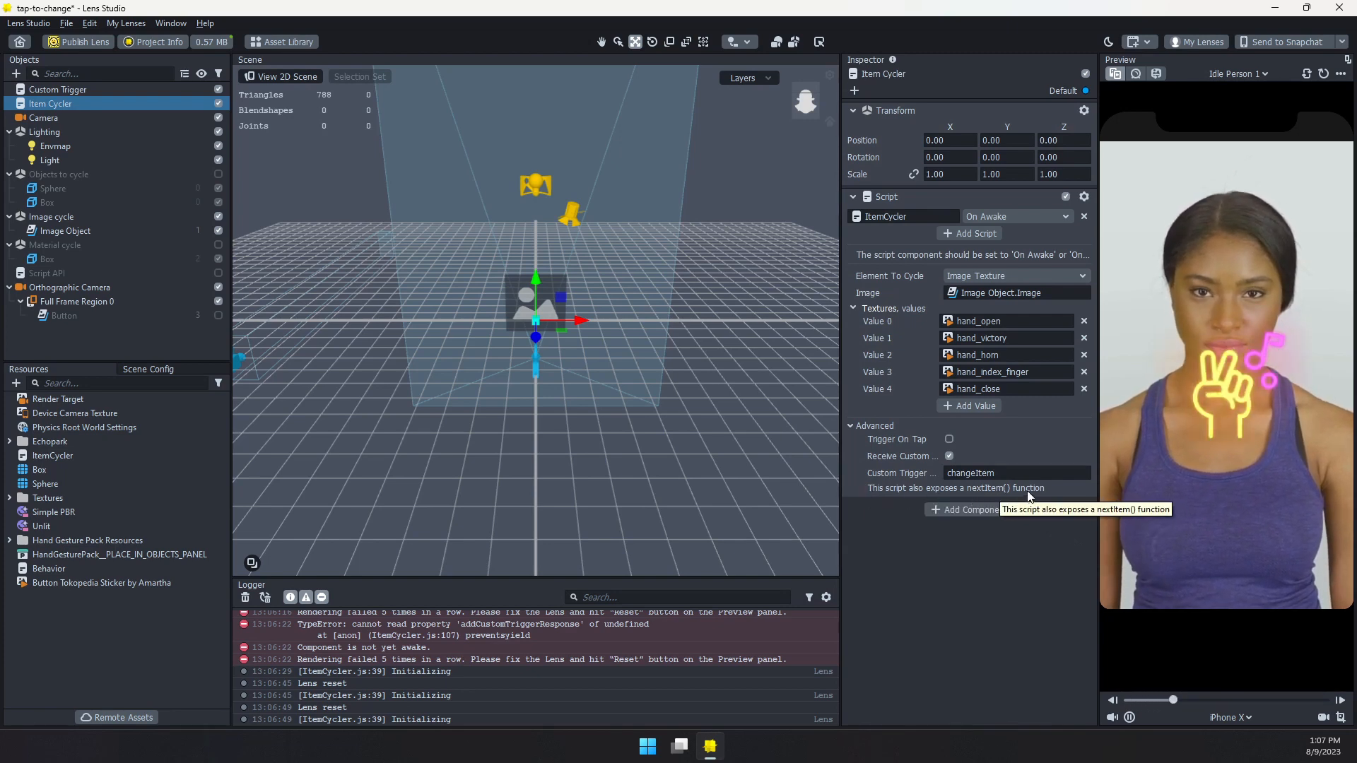
click(949, 456)
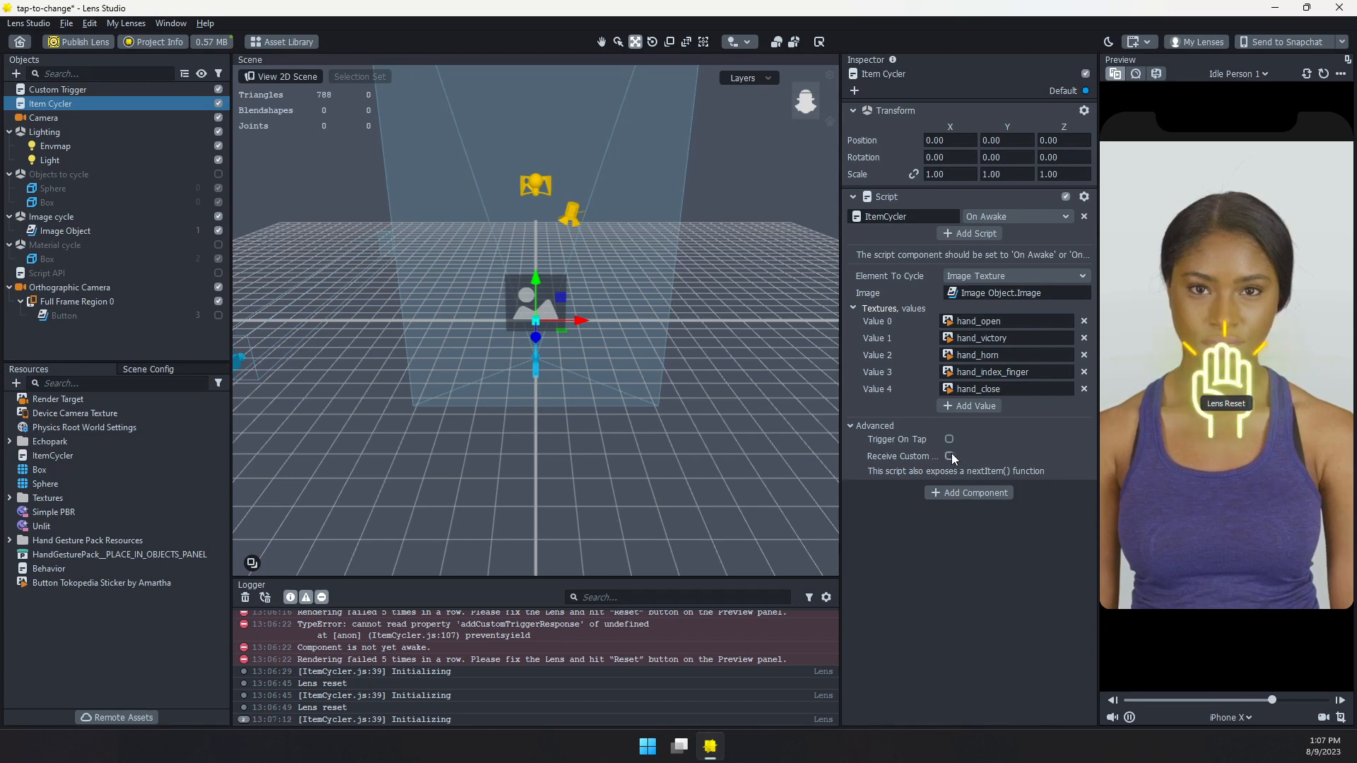
click(65, 275)
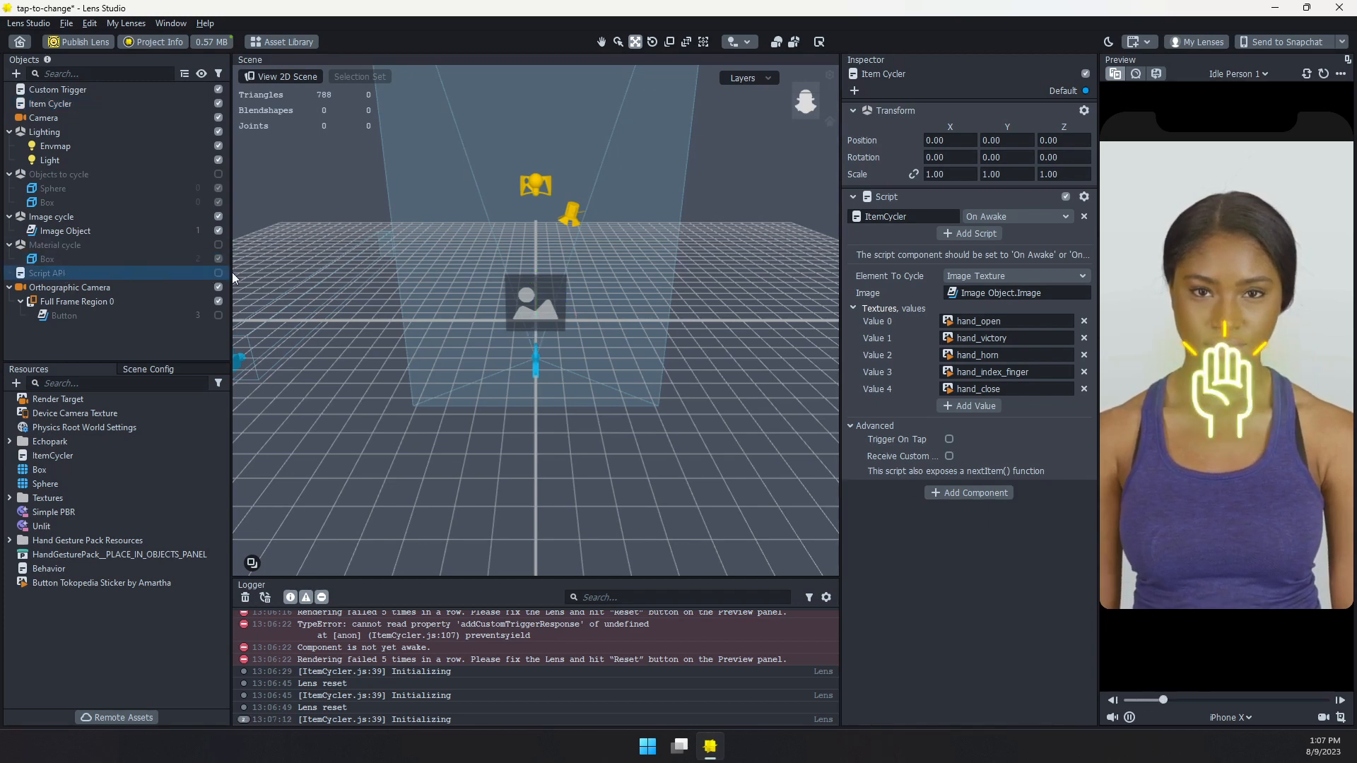
click(219, 273)
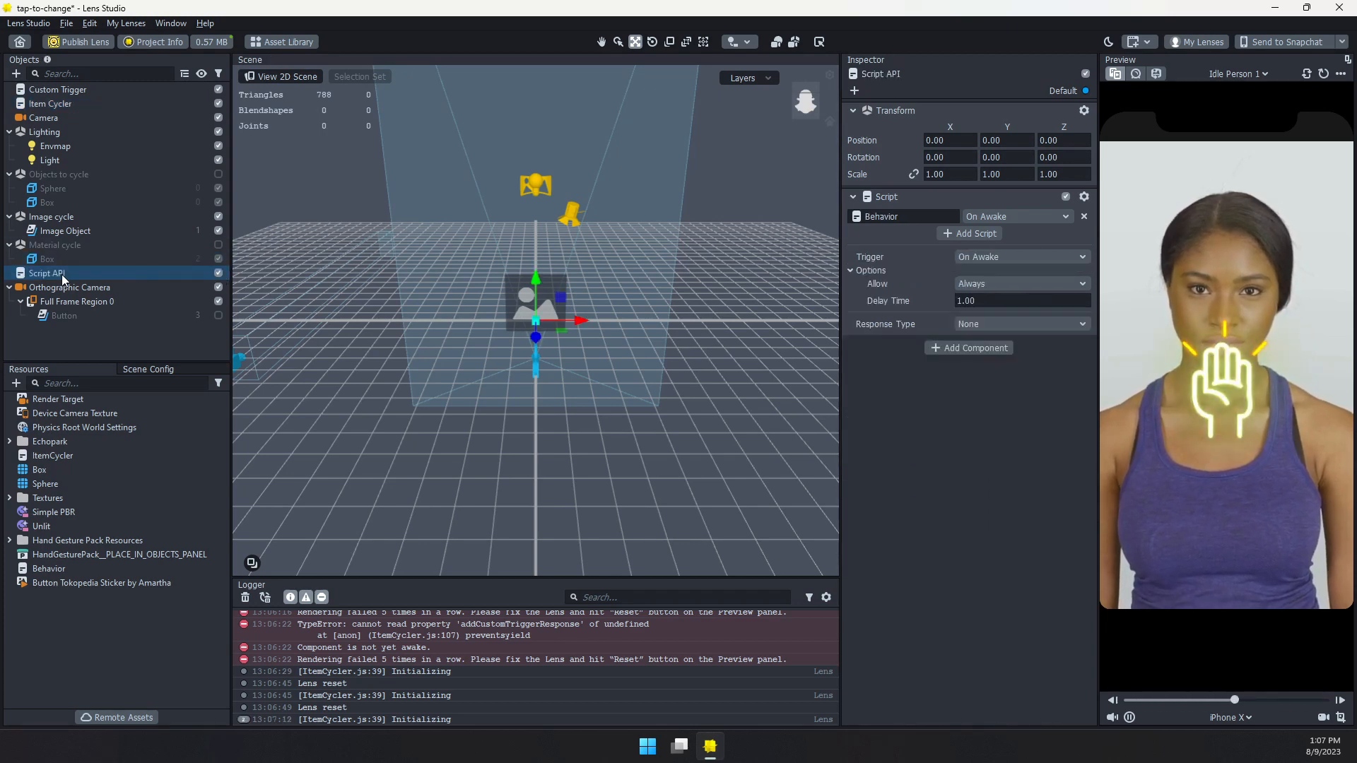
Set the Script API object's Behavior response to Call Object API, targeting the Item Cycler's ItemCycler script component
click(980, 325)
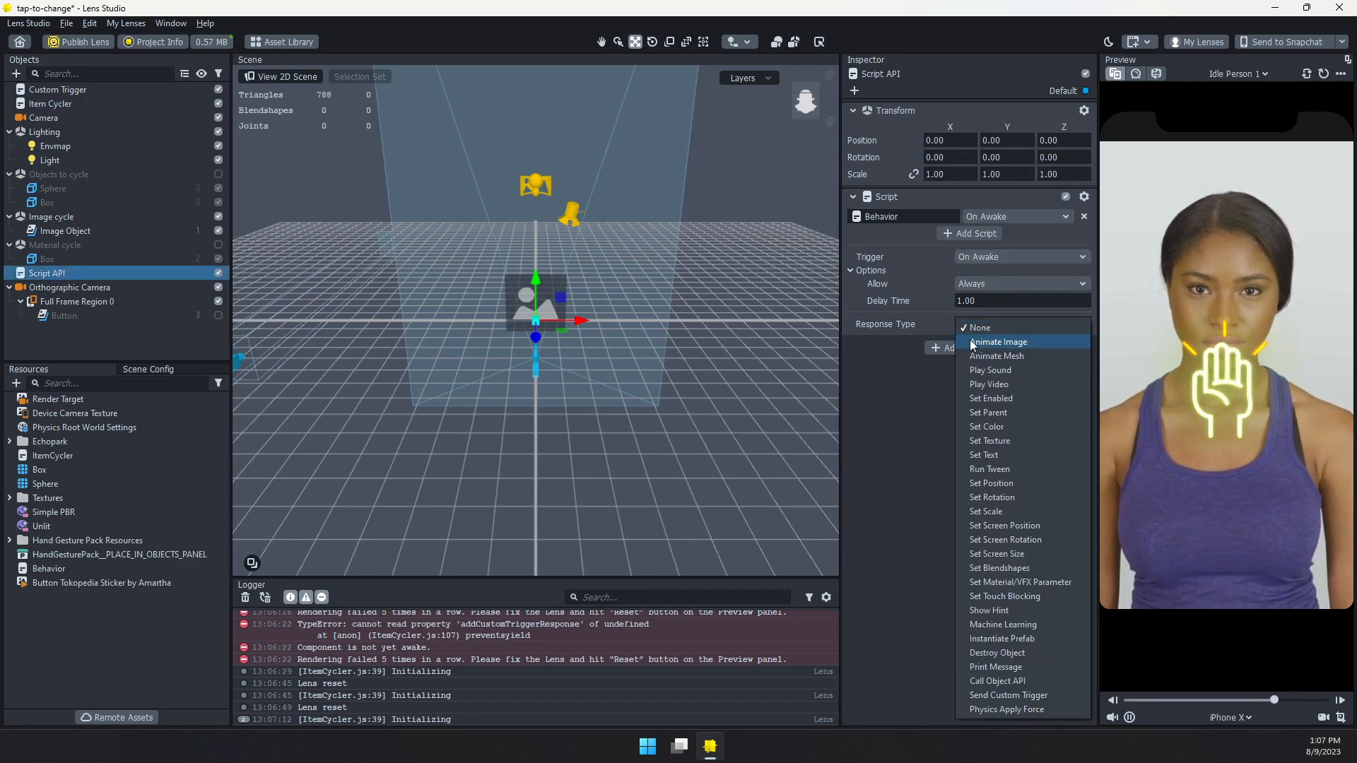
click(1004, 681)
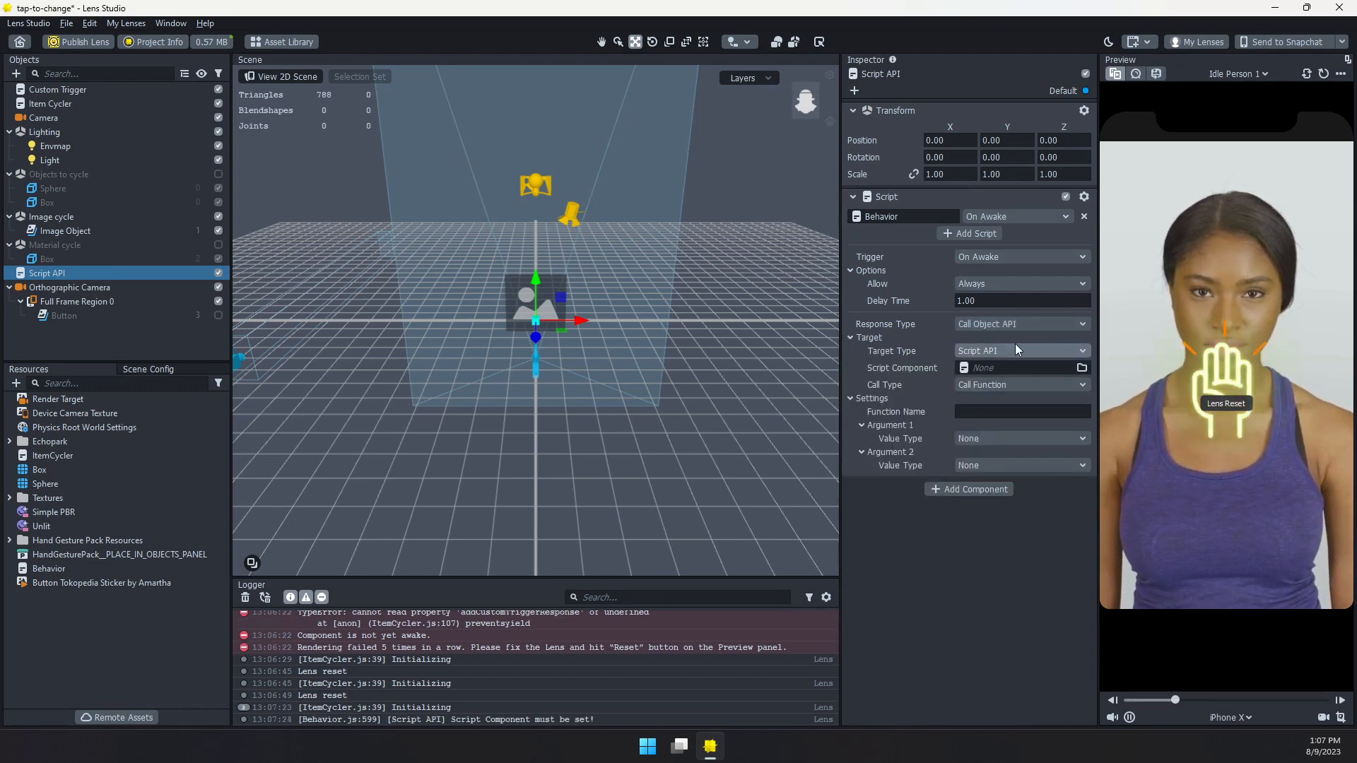
click(988, 373)
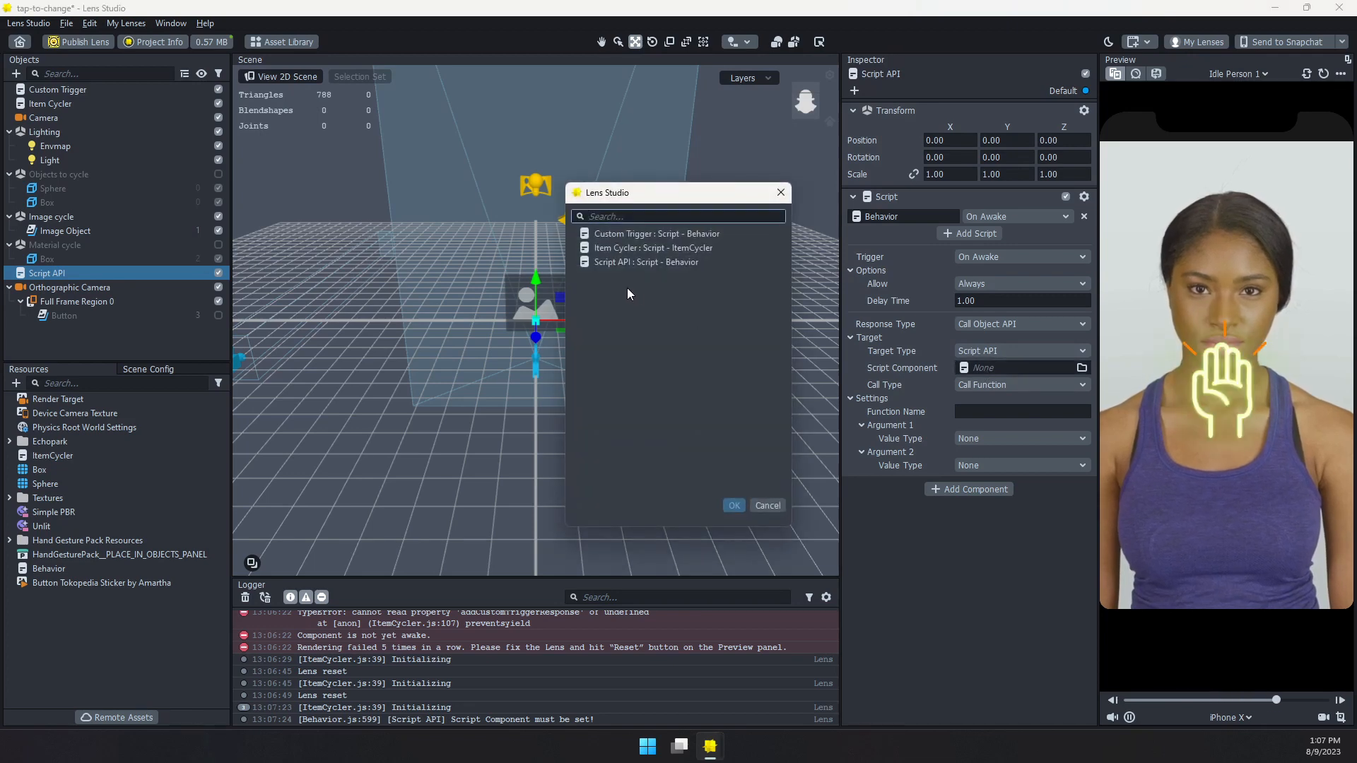
click(745, 508)
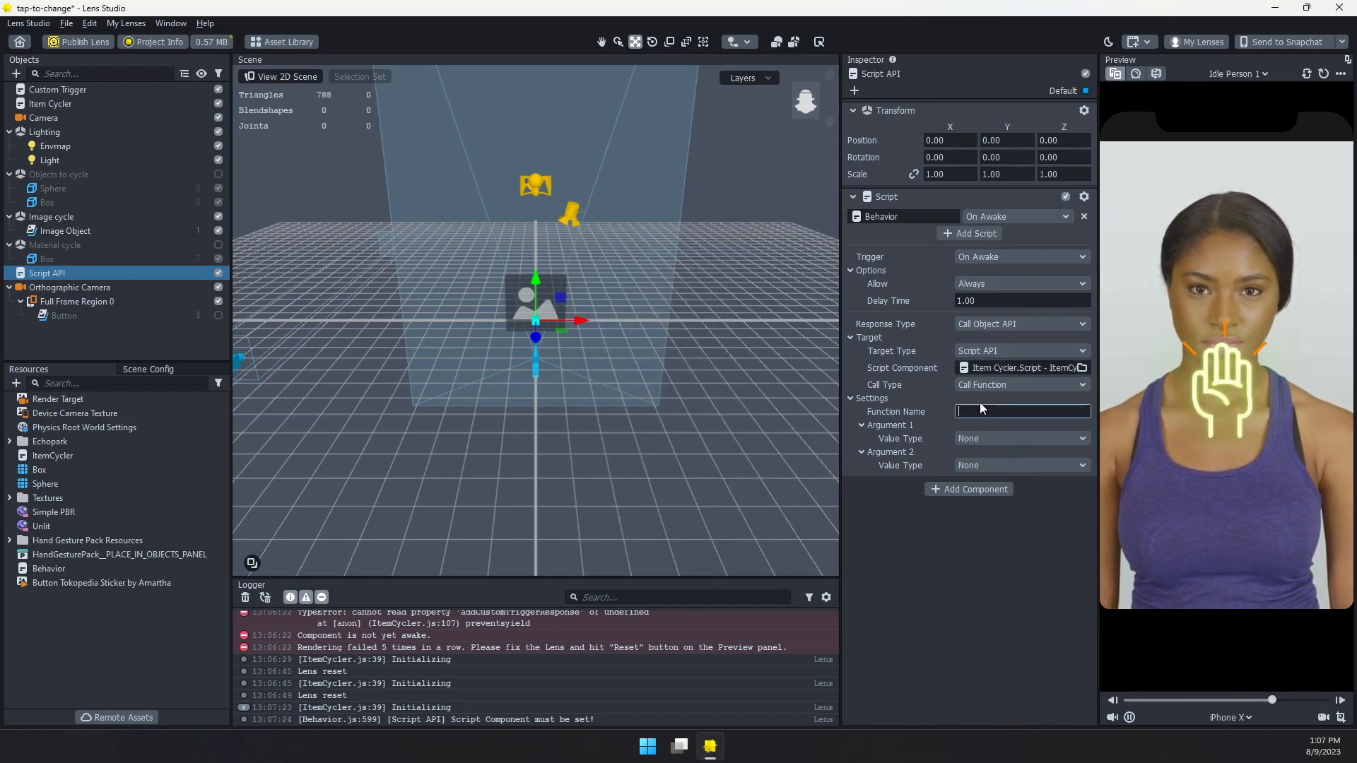
Set the called function name to nextItem and reset the lens preview to test the API call
click(979, 409)
text(nextItem)
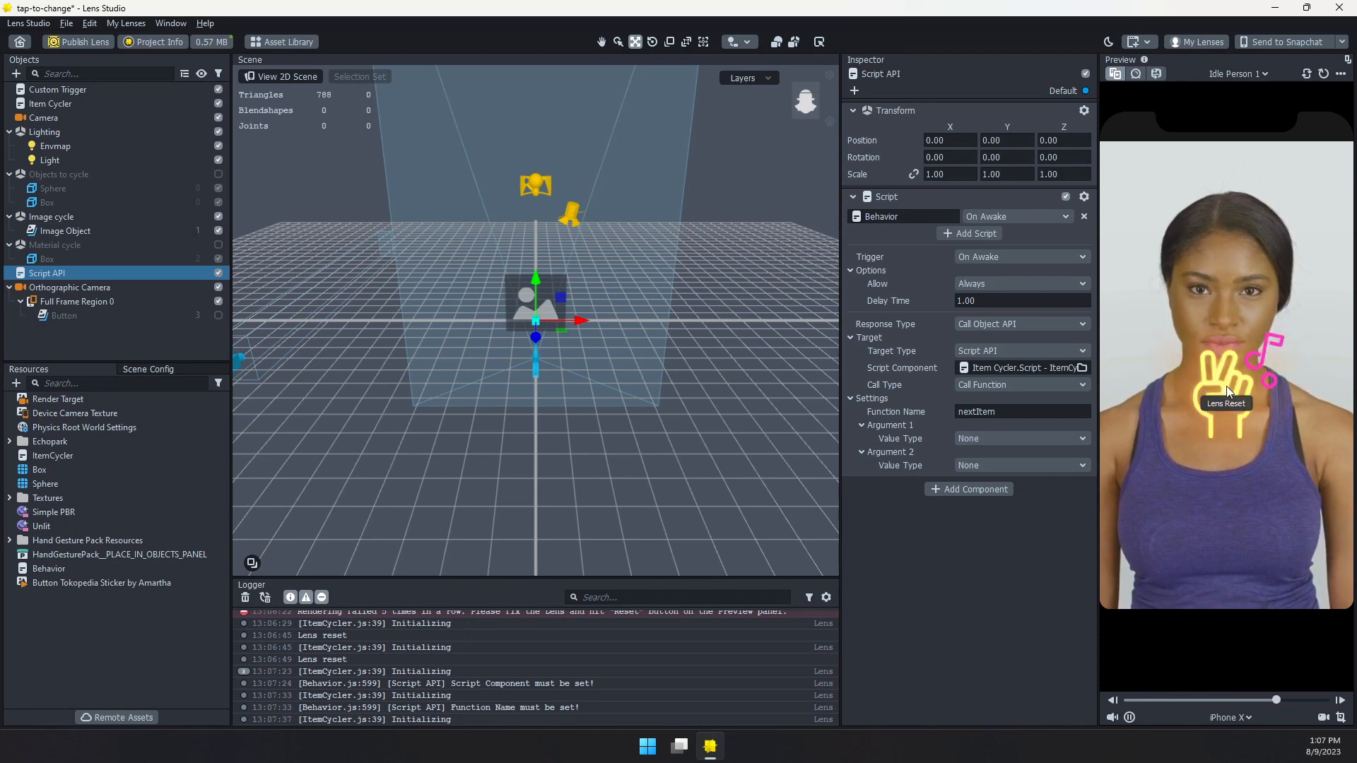
click(1324, 74)
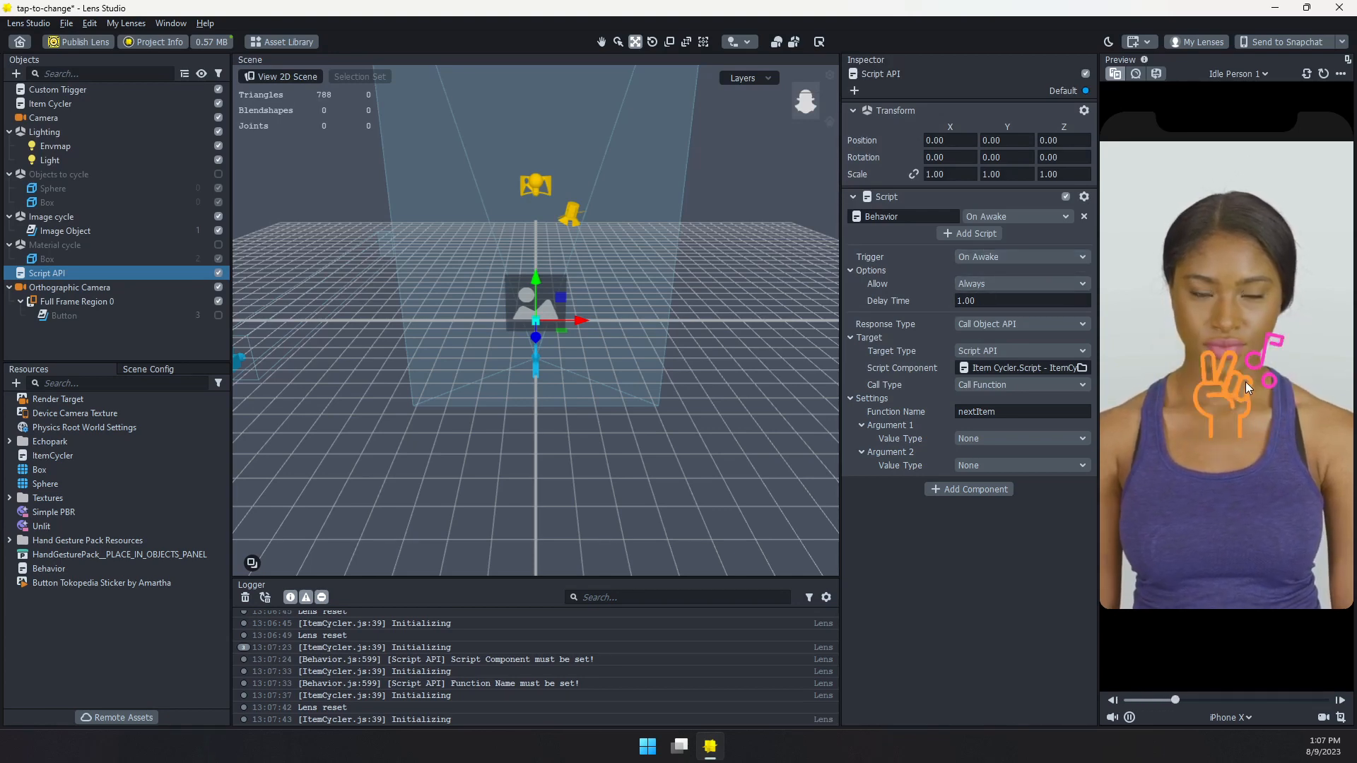
Disable the Script API and Custom Trigger objects, and turn Trigger On Tap back on for the Item Cycler
click(218, 274)
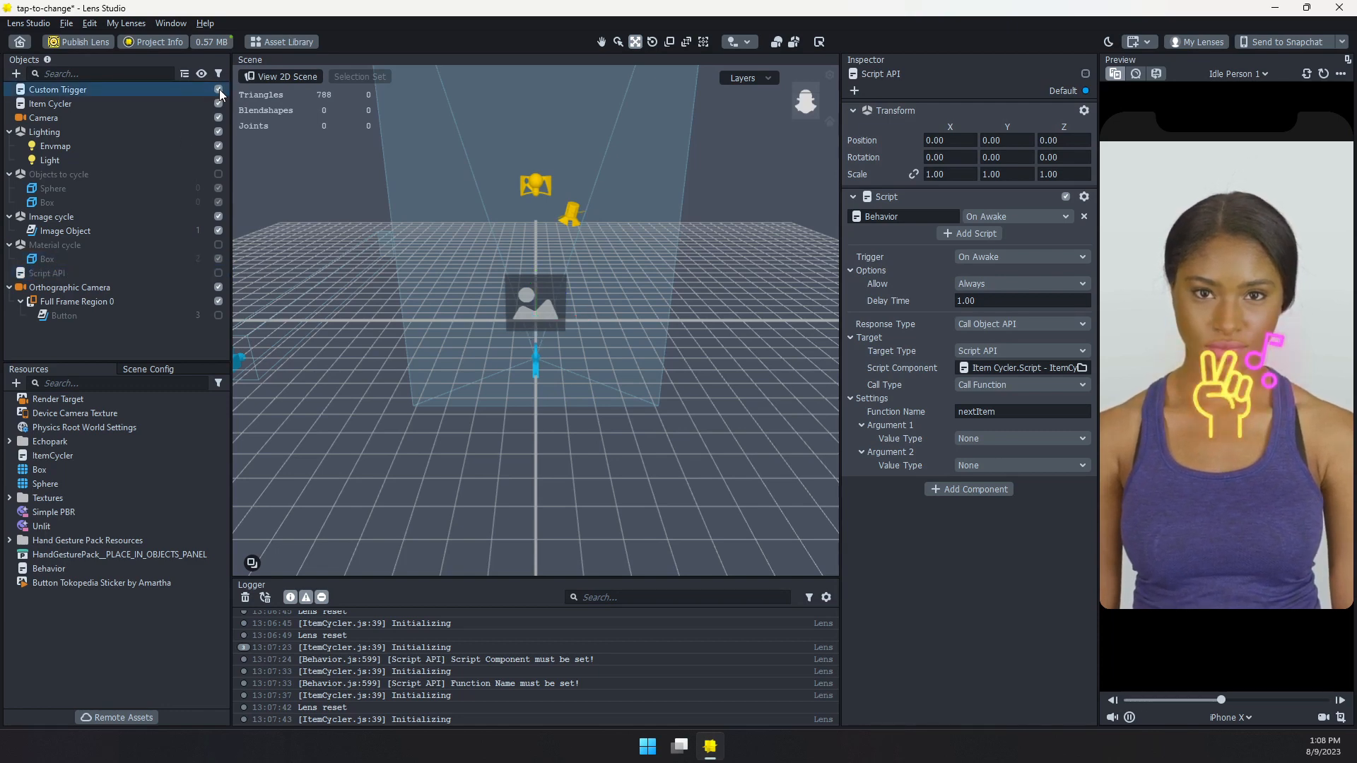
click(218, 90)
click(71, 104)
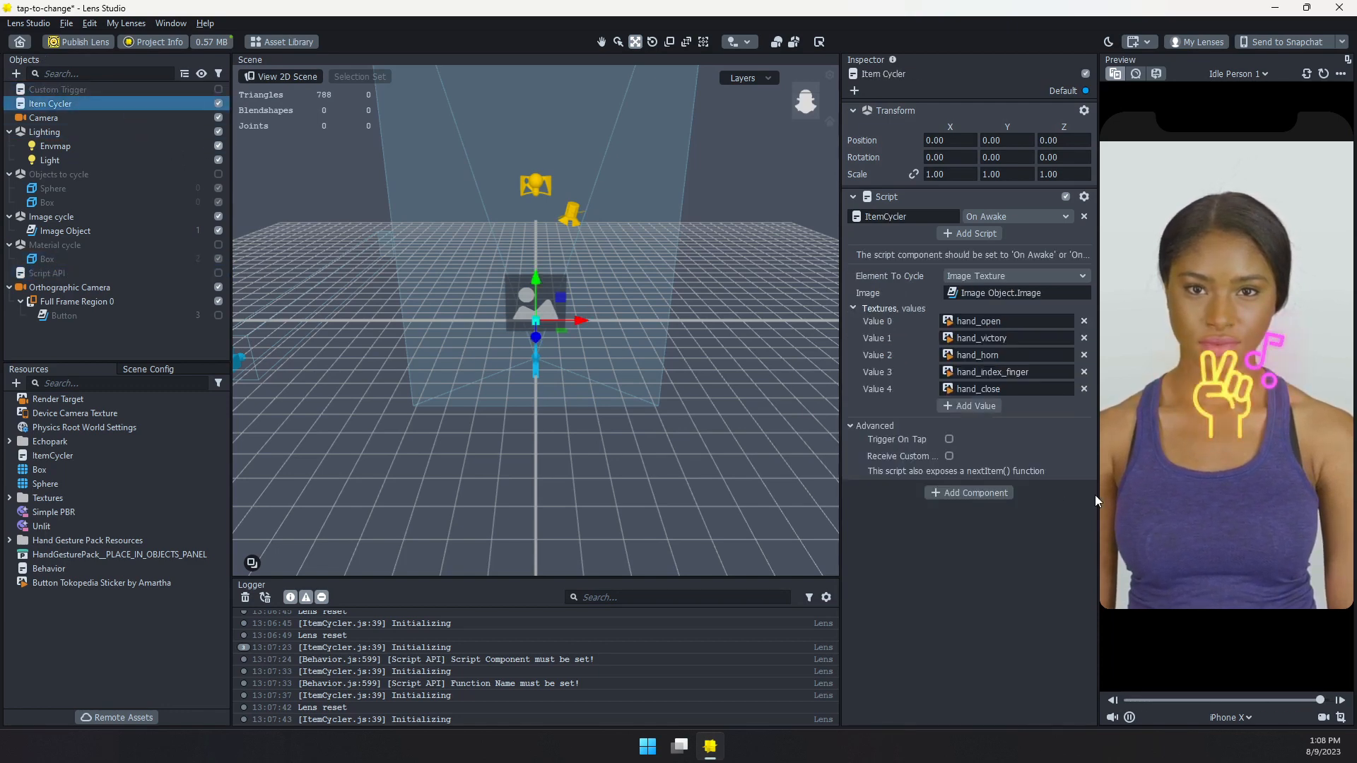
click(950, 439)
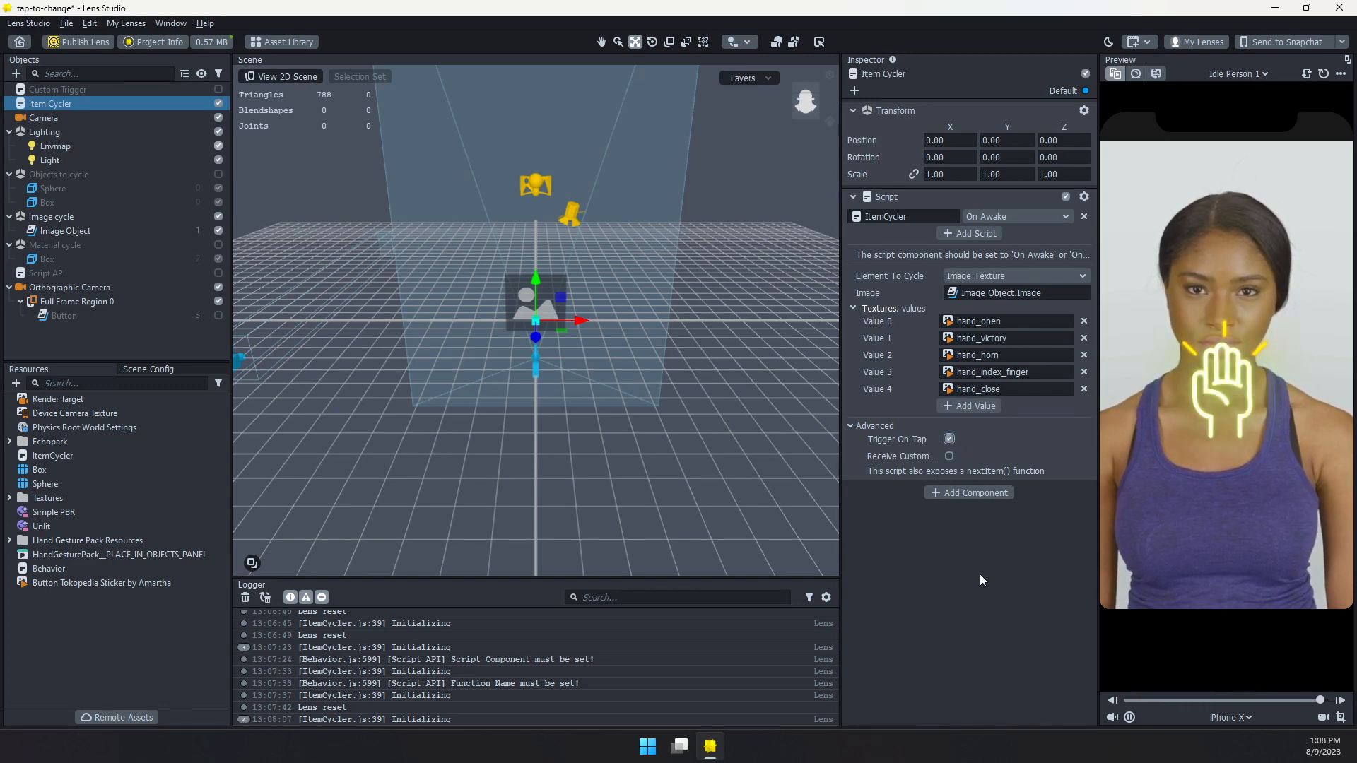
Enable the Button object and test in the preview whether taps on the Next! button and elsewhere cycle the image
click(219, 316)
click(1313, 507)
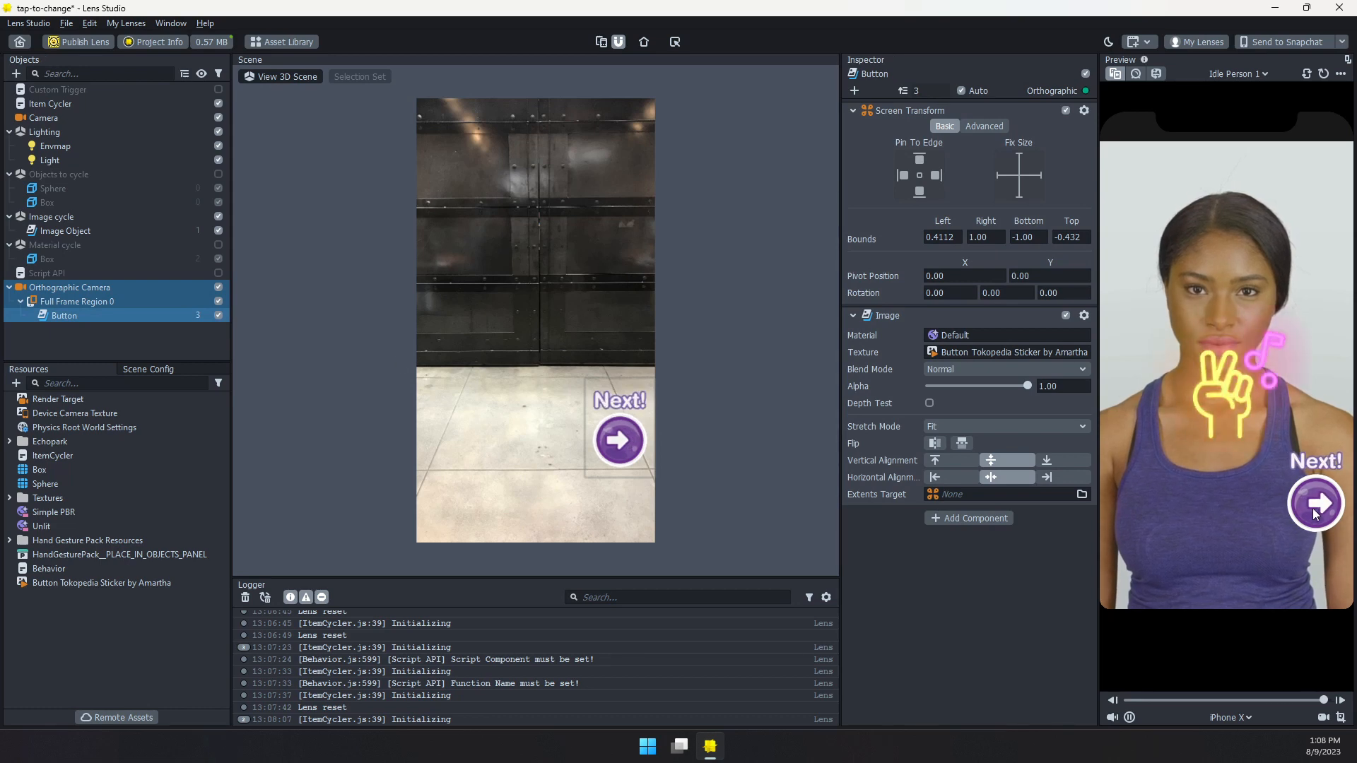
click(1314, 507)
click(1313, 506)
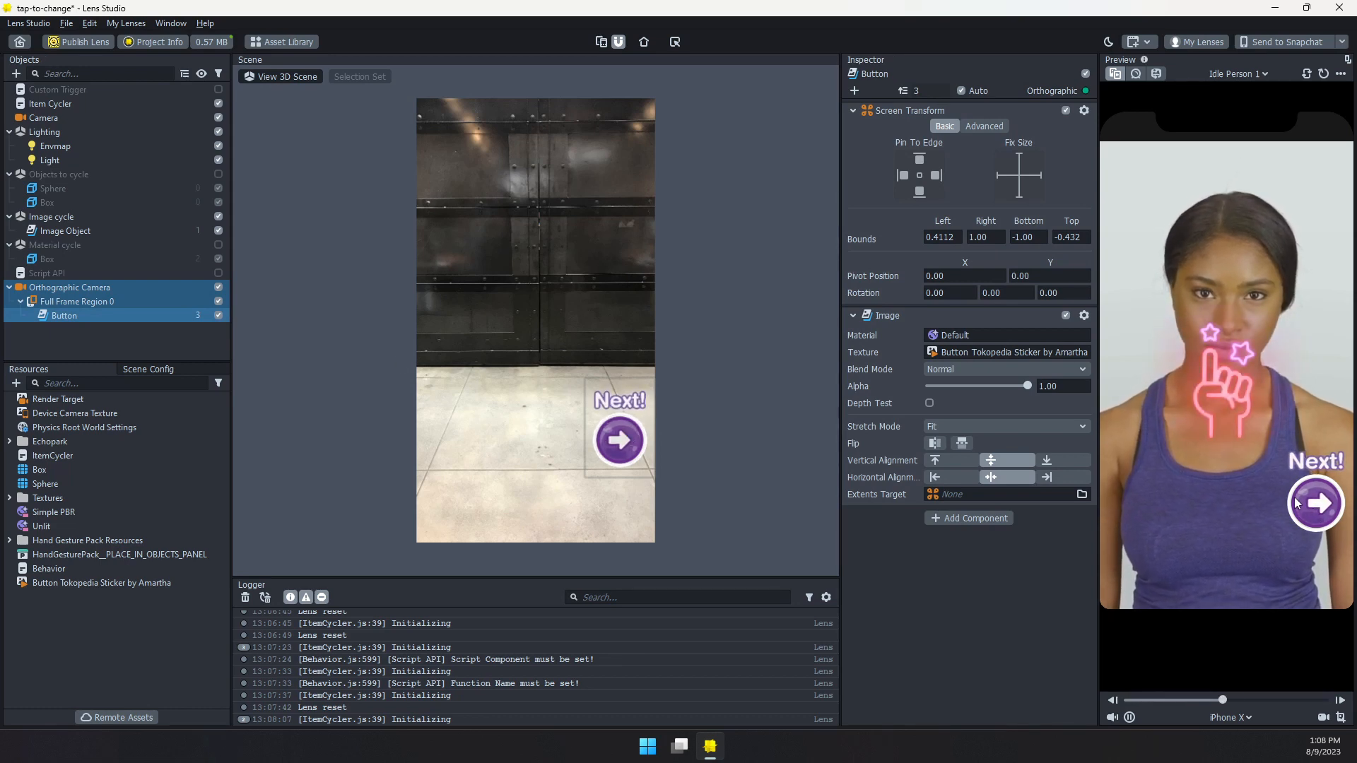
click(1245, 210)
click(1286, 246)
click(1182, 287)
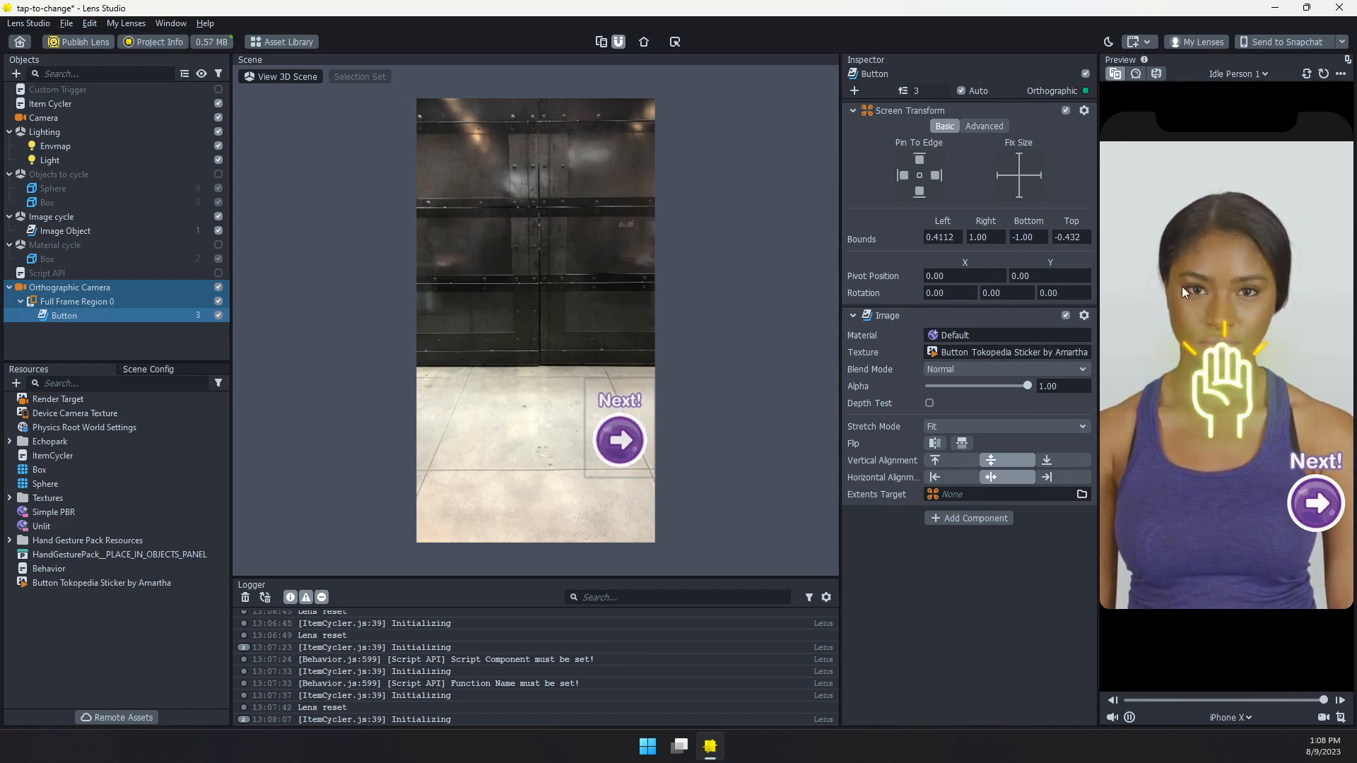
click(1182, 286)
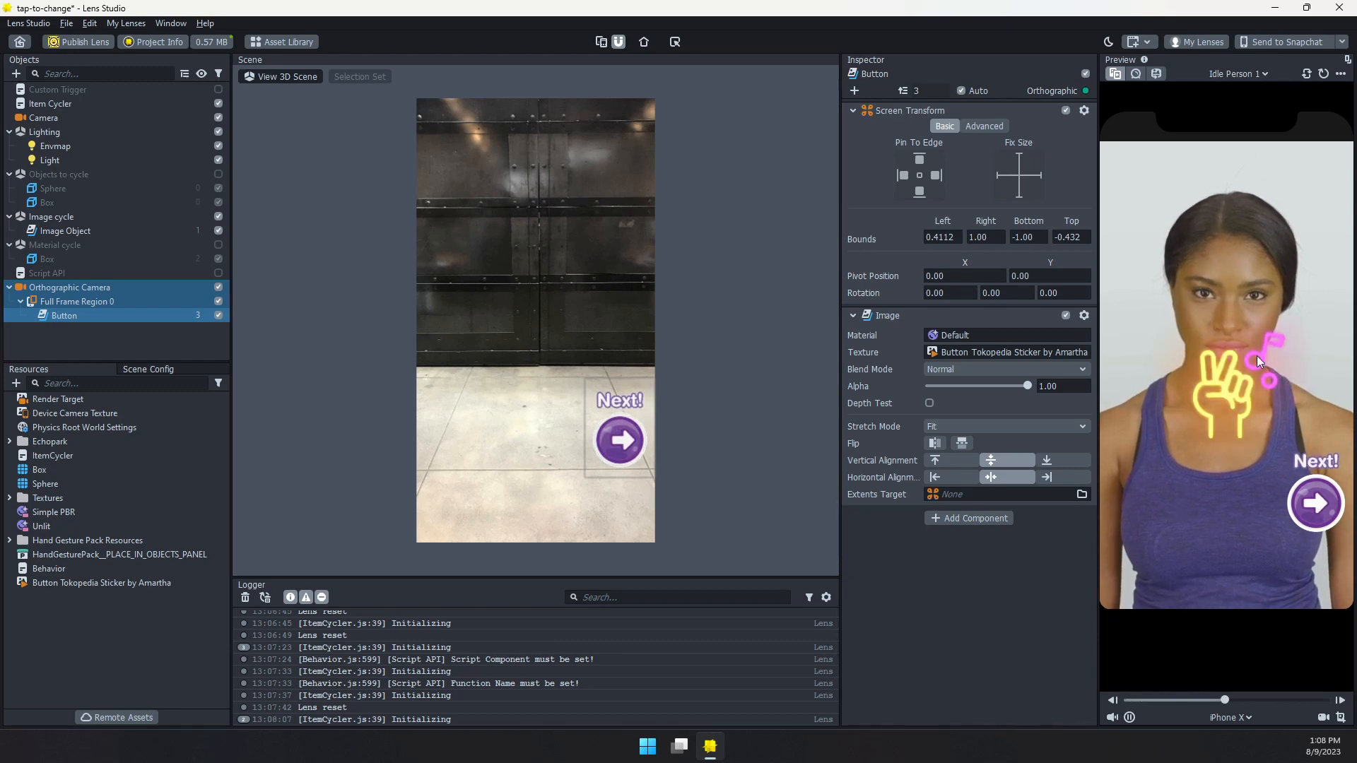
Copy the Item Cycler's ItemCycler script component and disable the Item Cycler object
click(92, 106)
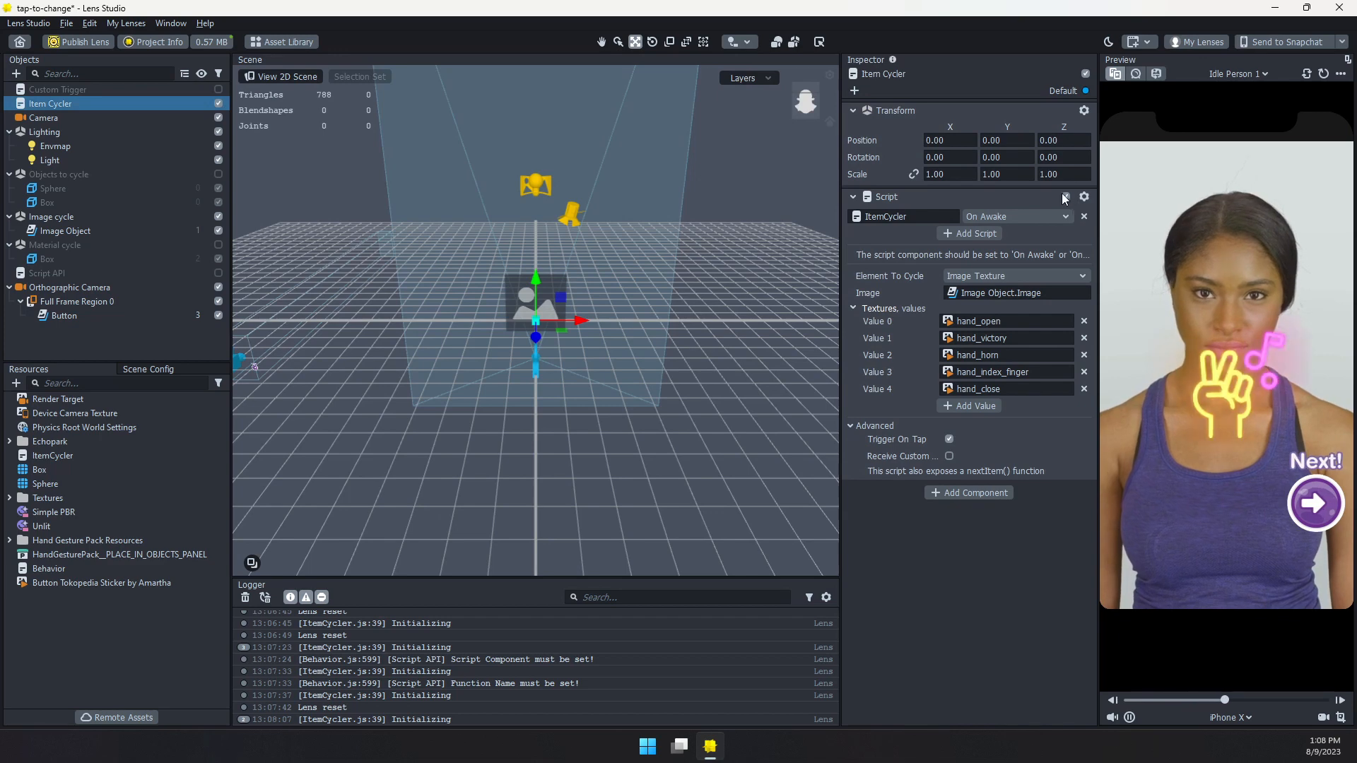
click(1086, 197)
click(1099, 226)
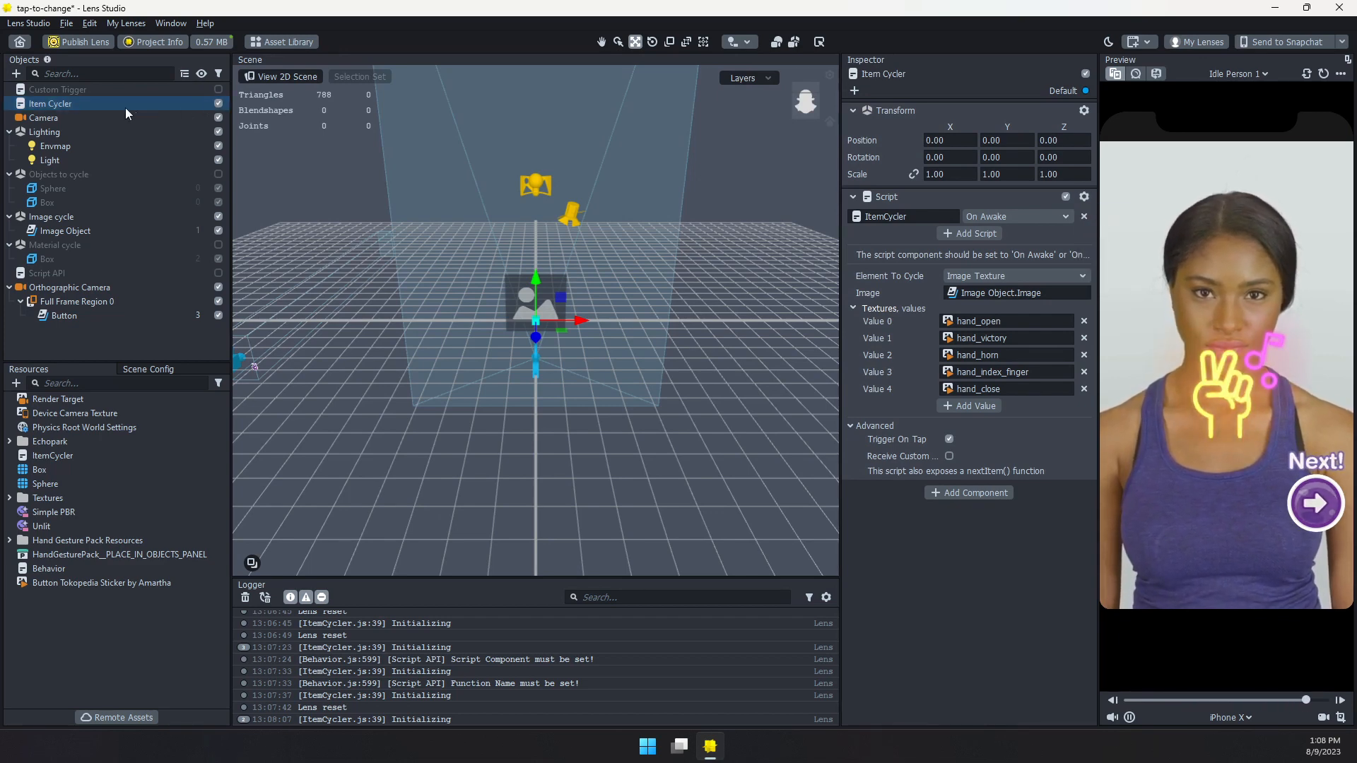
click(219, 104)
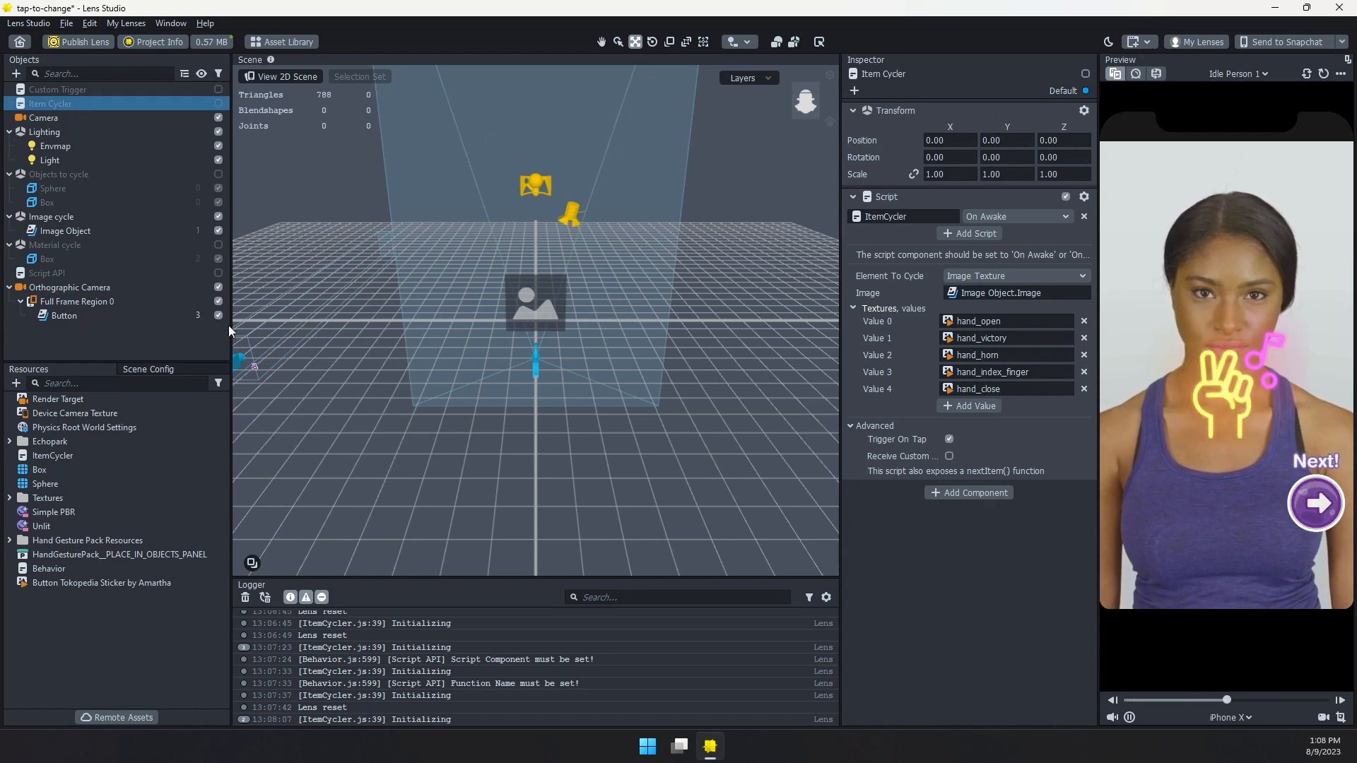
Add an Interaction component to the Button object under Full Frame Region 0
click(75, 318)
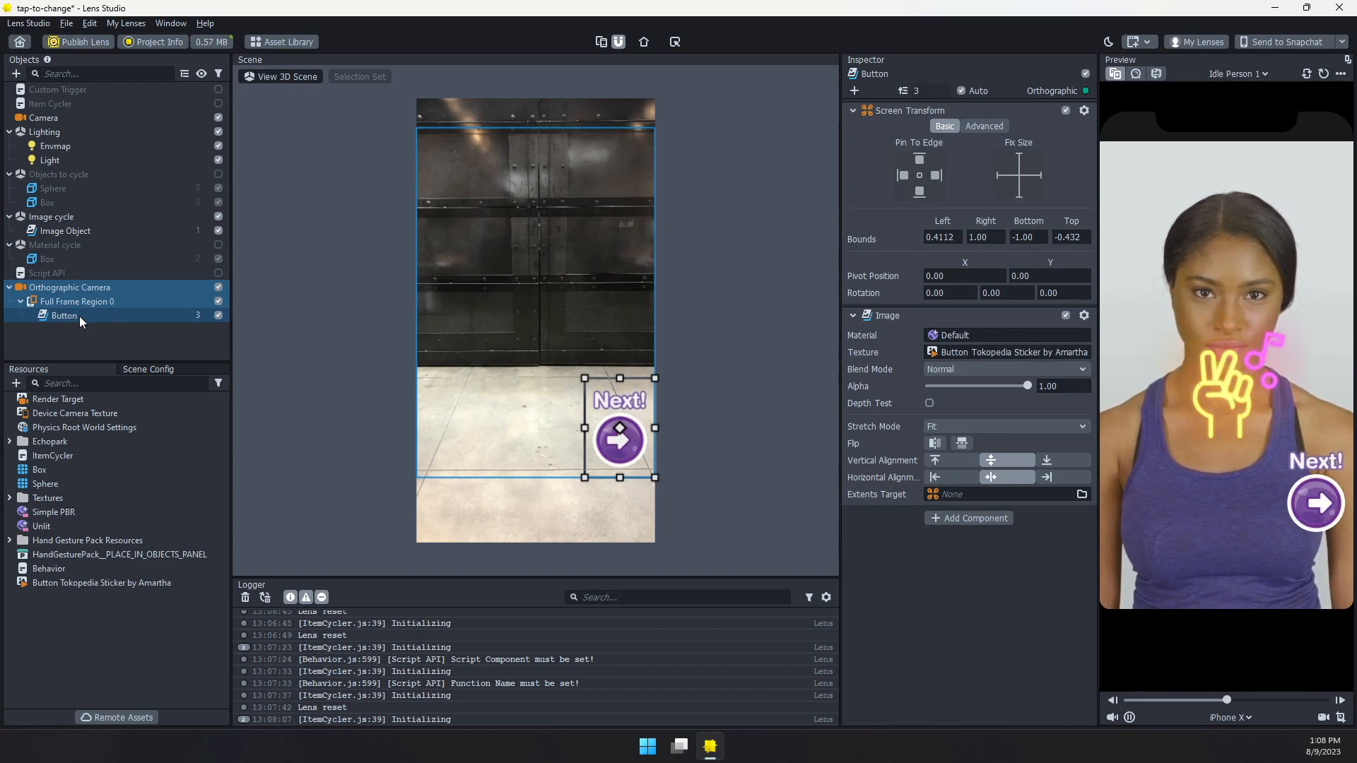
click(973, 520)
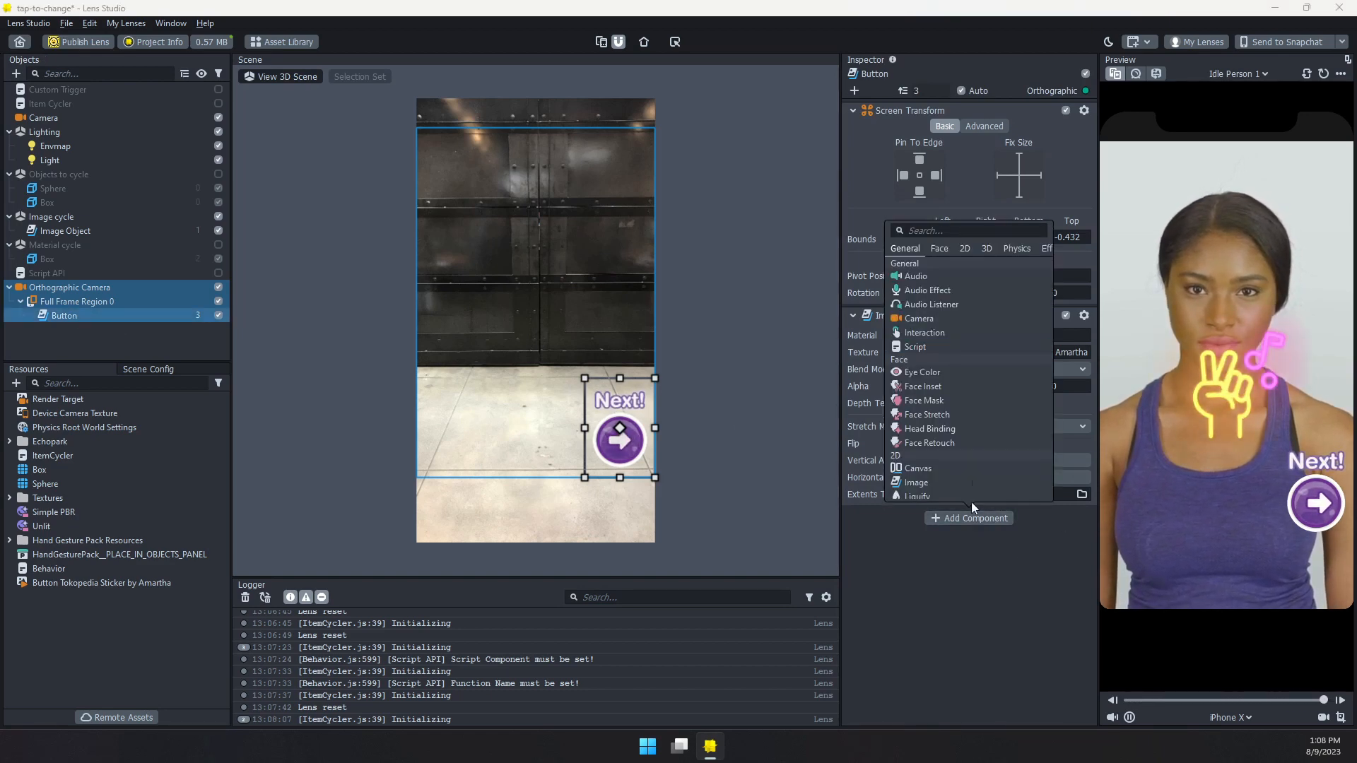
text(inter)
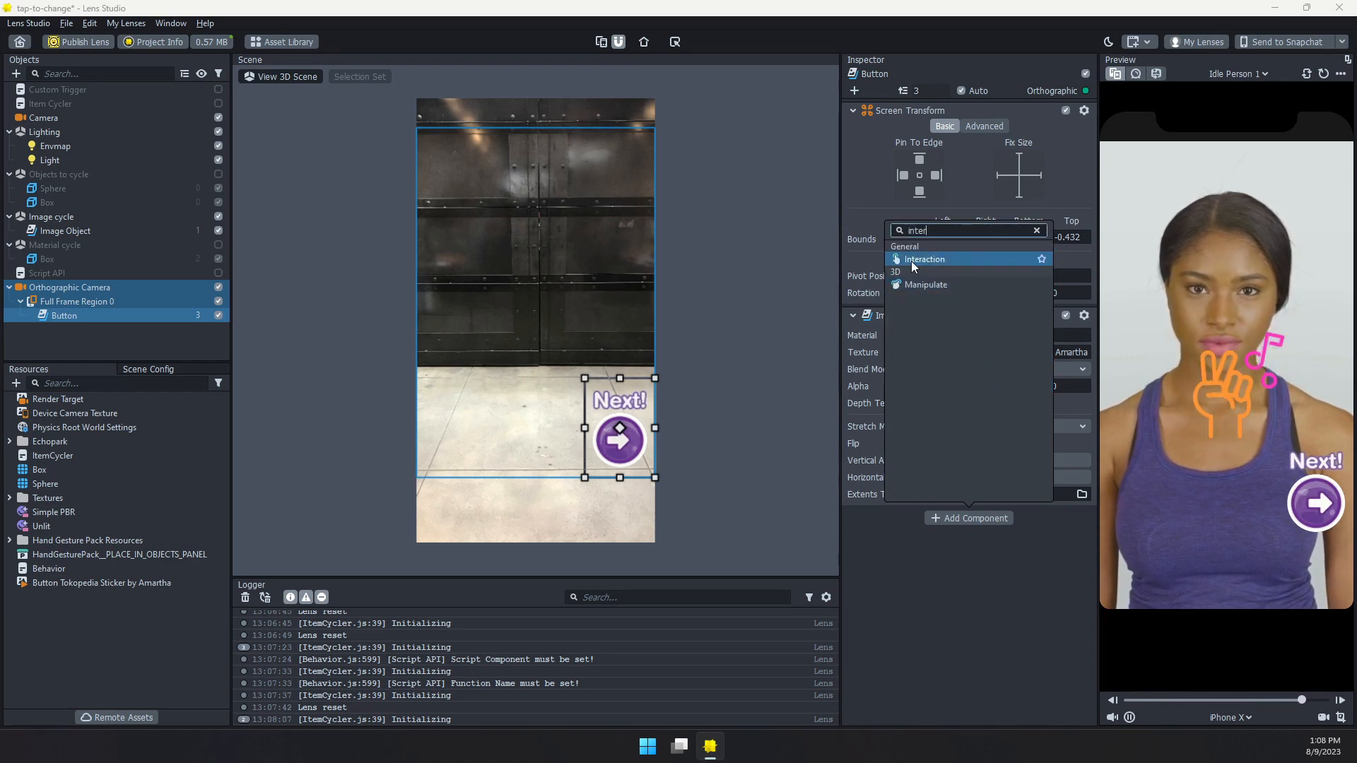
click(910, 259)
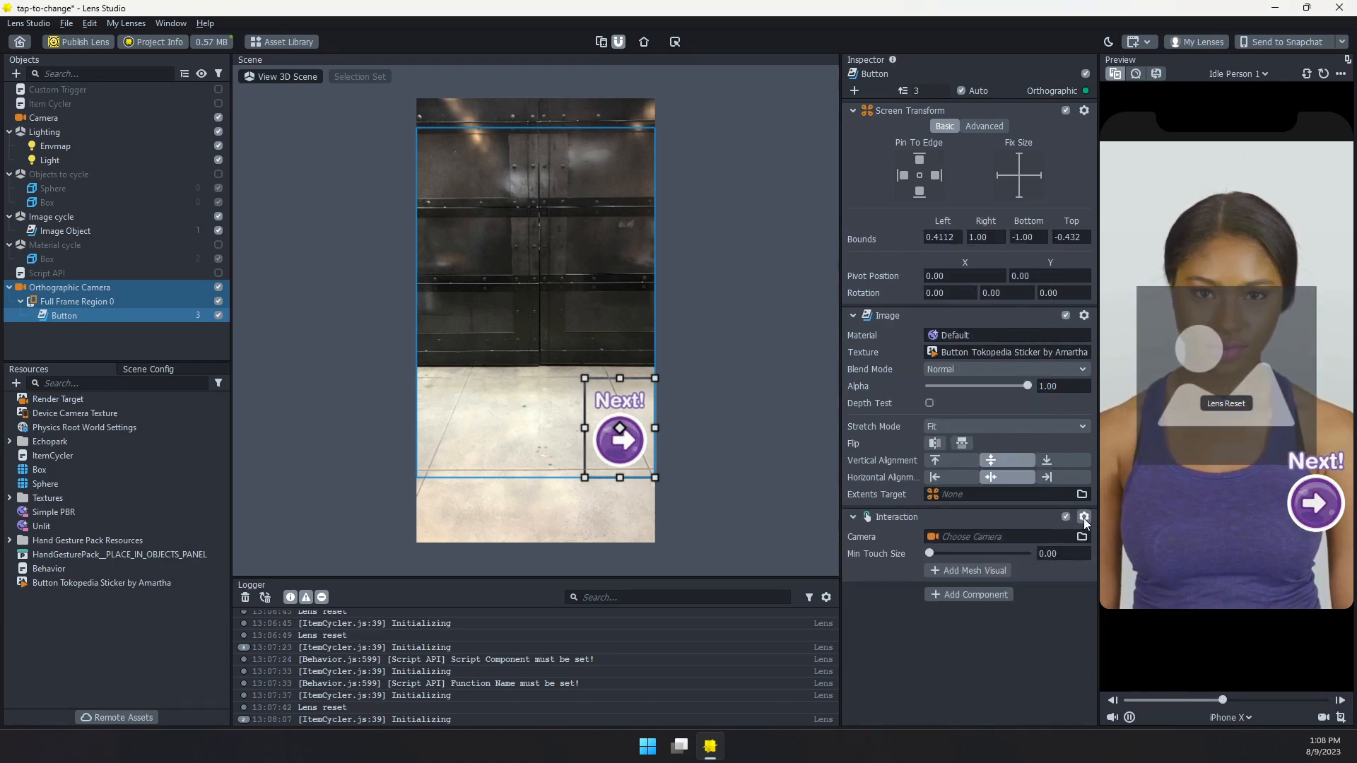
Paste the copied ItemCycler script component onto the Button object and review the object's components
click(1083, 518)
click(1104, 562)
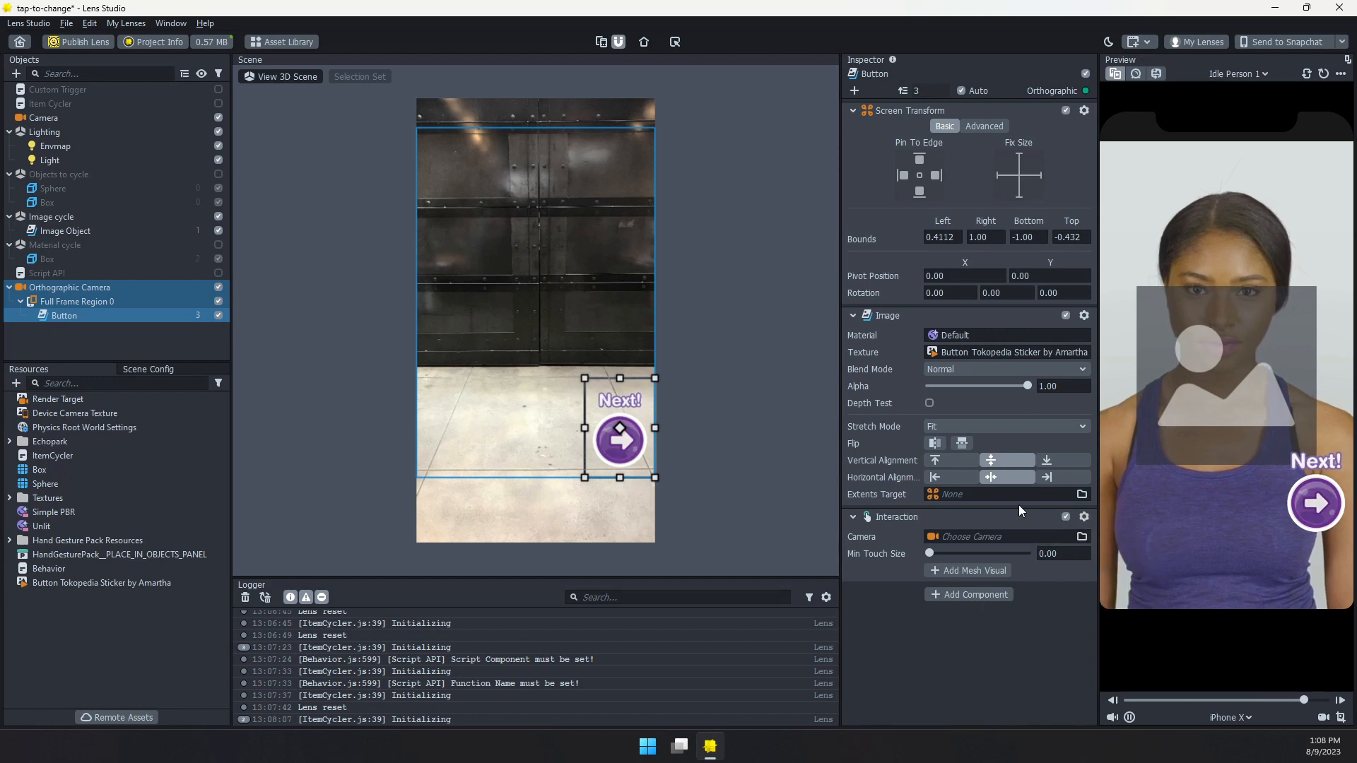
scroll(923, 559, down, 3)
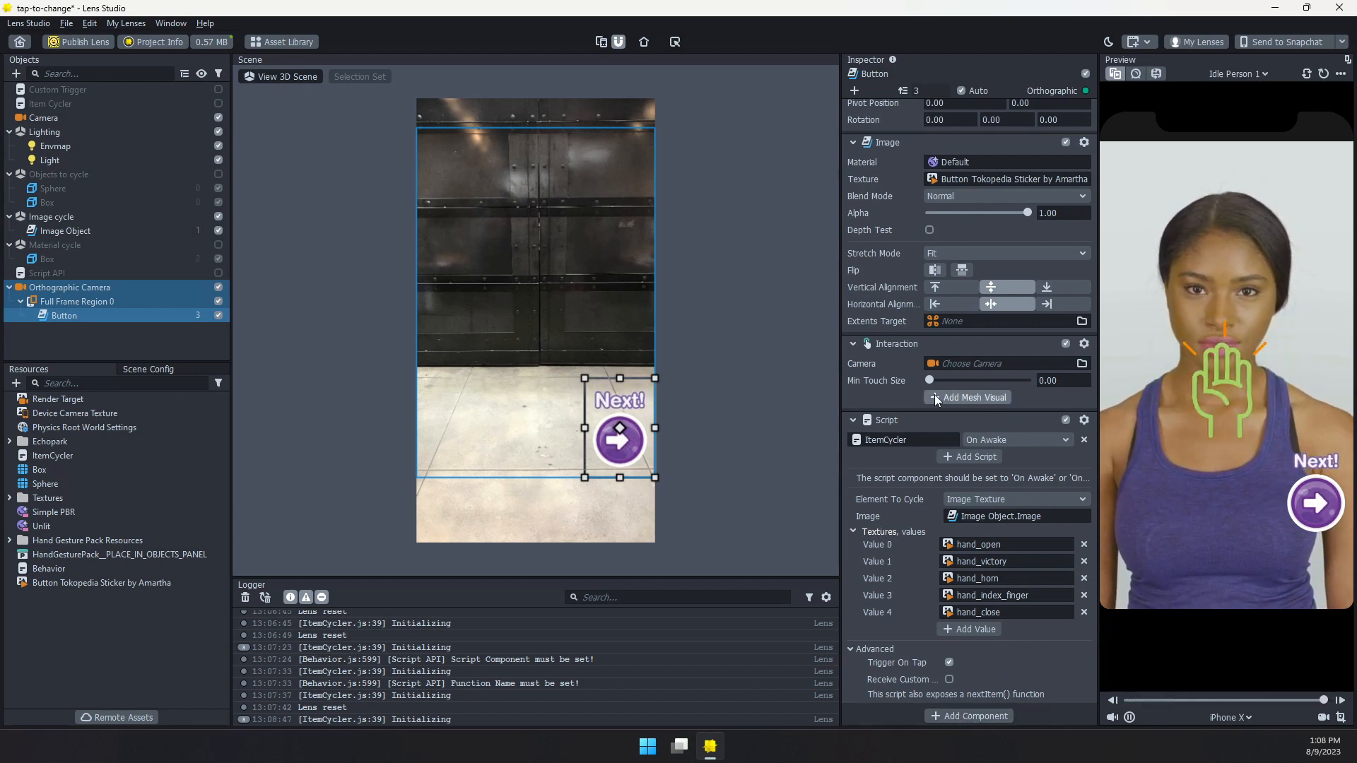
scroll(911, 482, up, 1)
scroll(910, 482, up, 1)
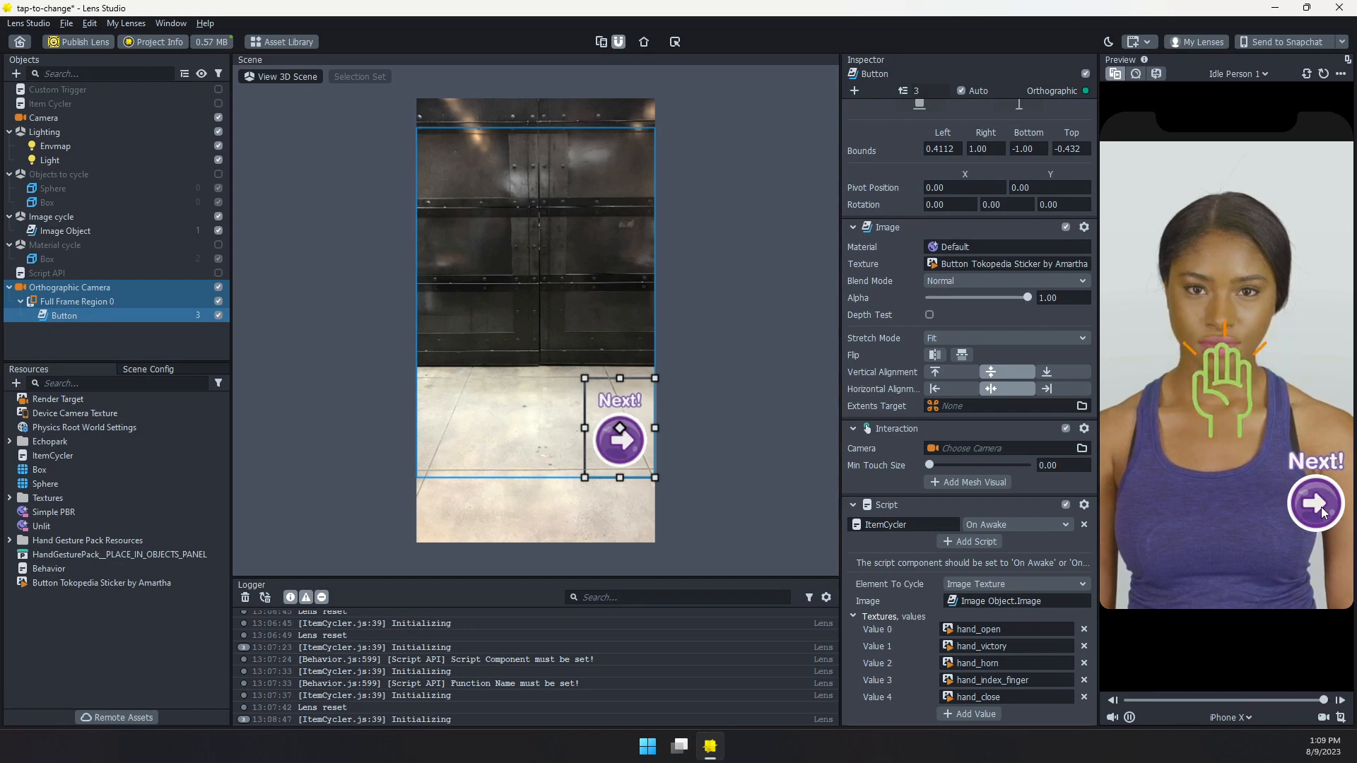
scroll(904, 240, up, 2)
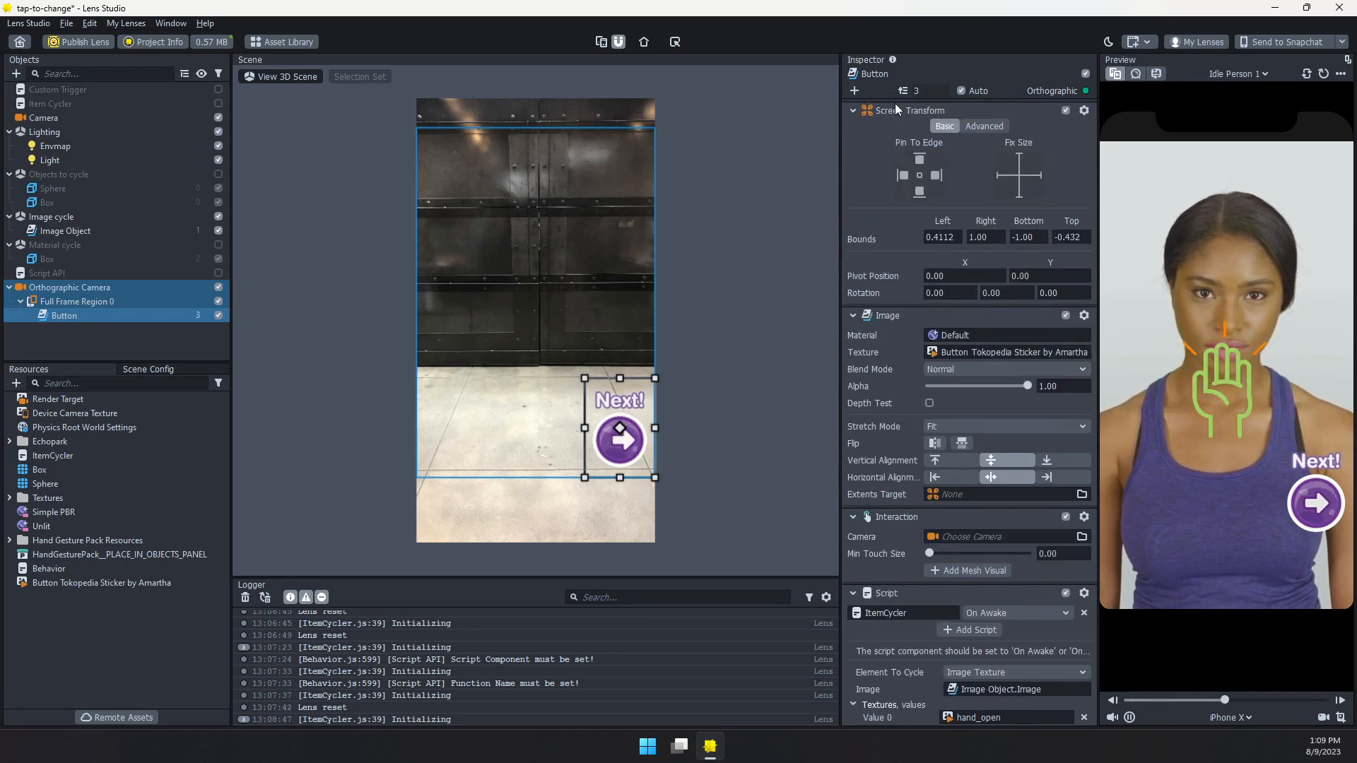
scroll(969, 444, down, 3)
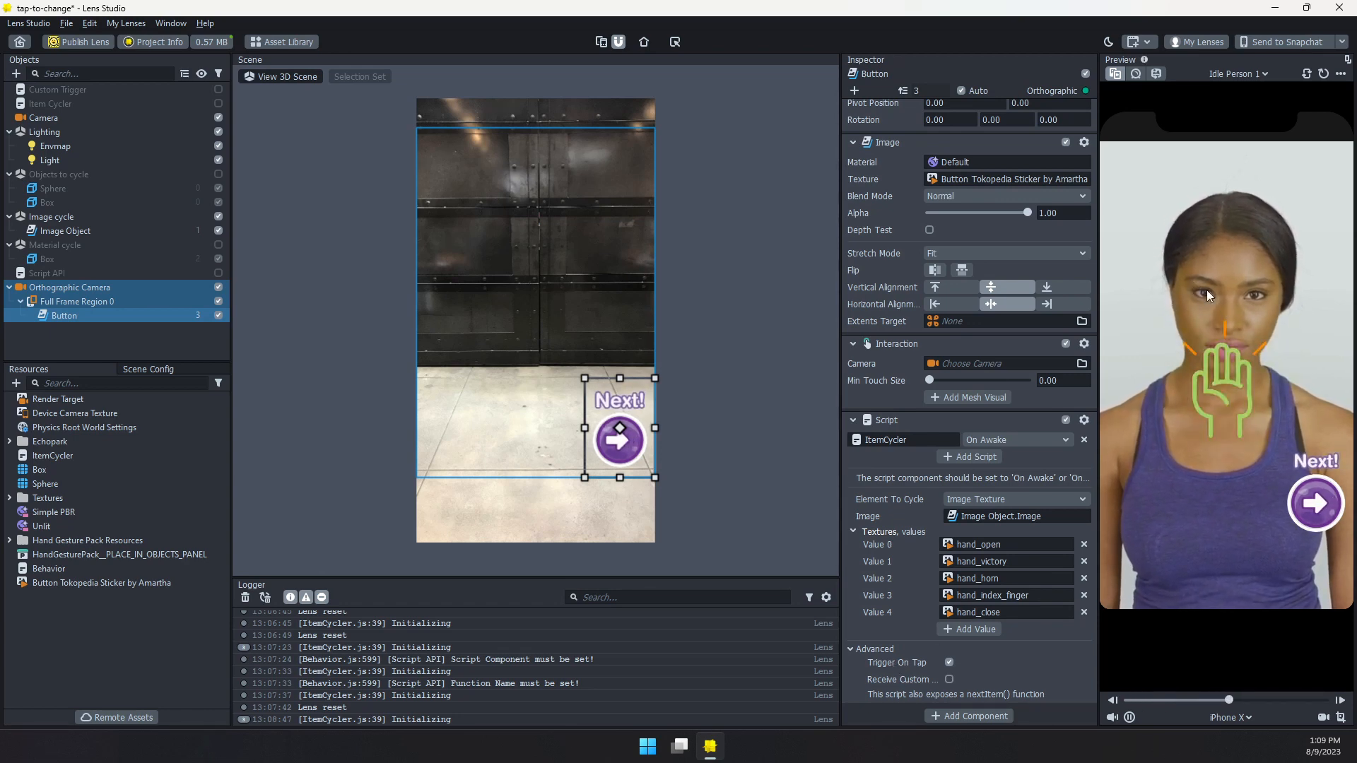
Test the Next! button repeatedly in the preview to cycle through the hand textures
click(1313, 503)
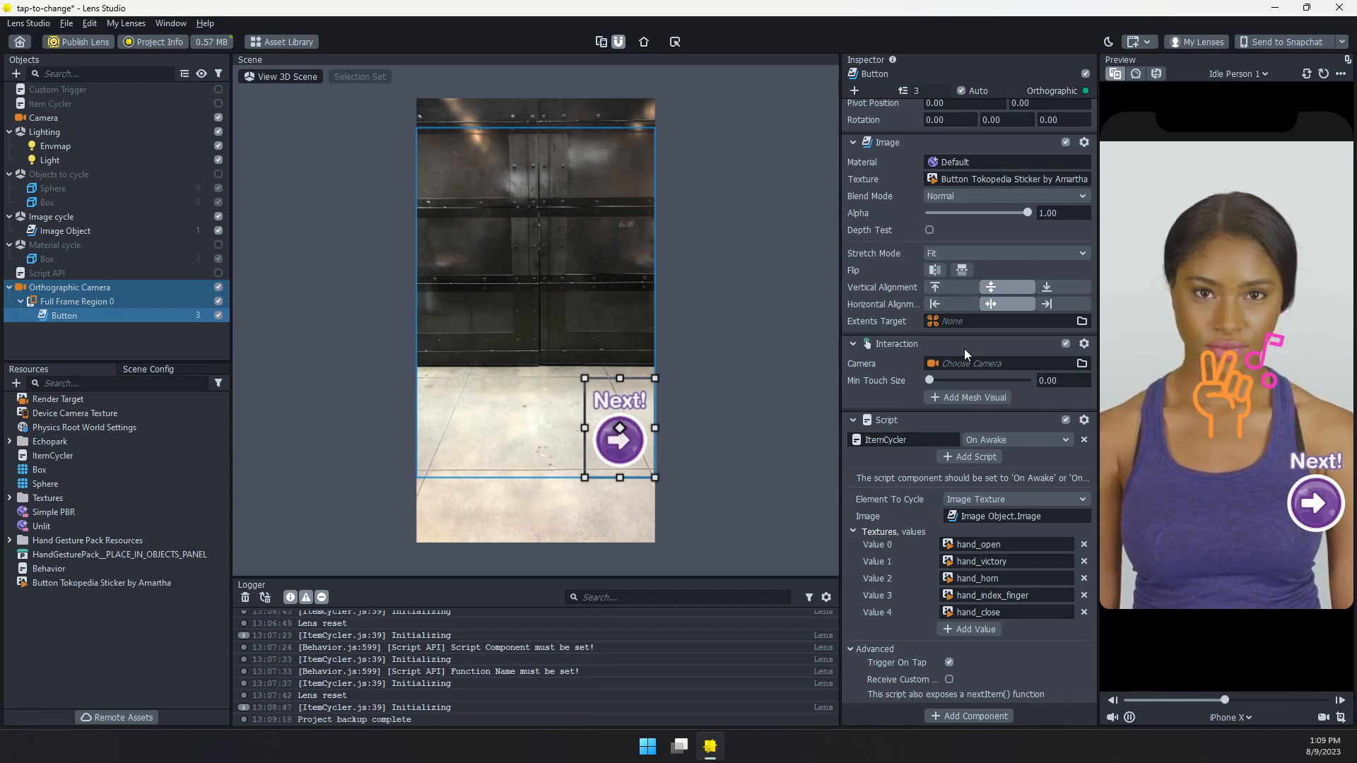
click(1316, 506)
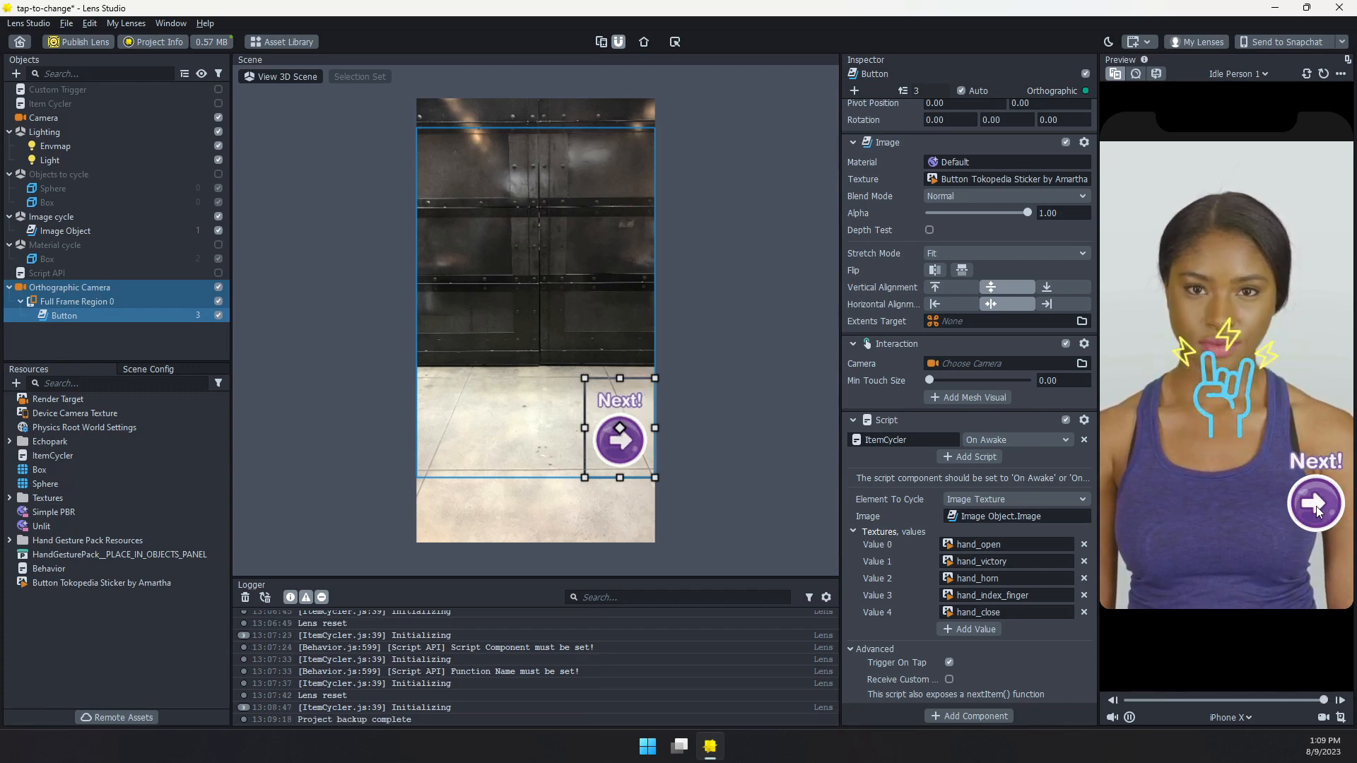
click(1313, 504)
click(1311, 505)
click(1313, 505)
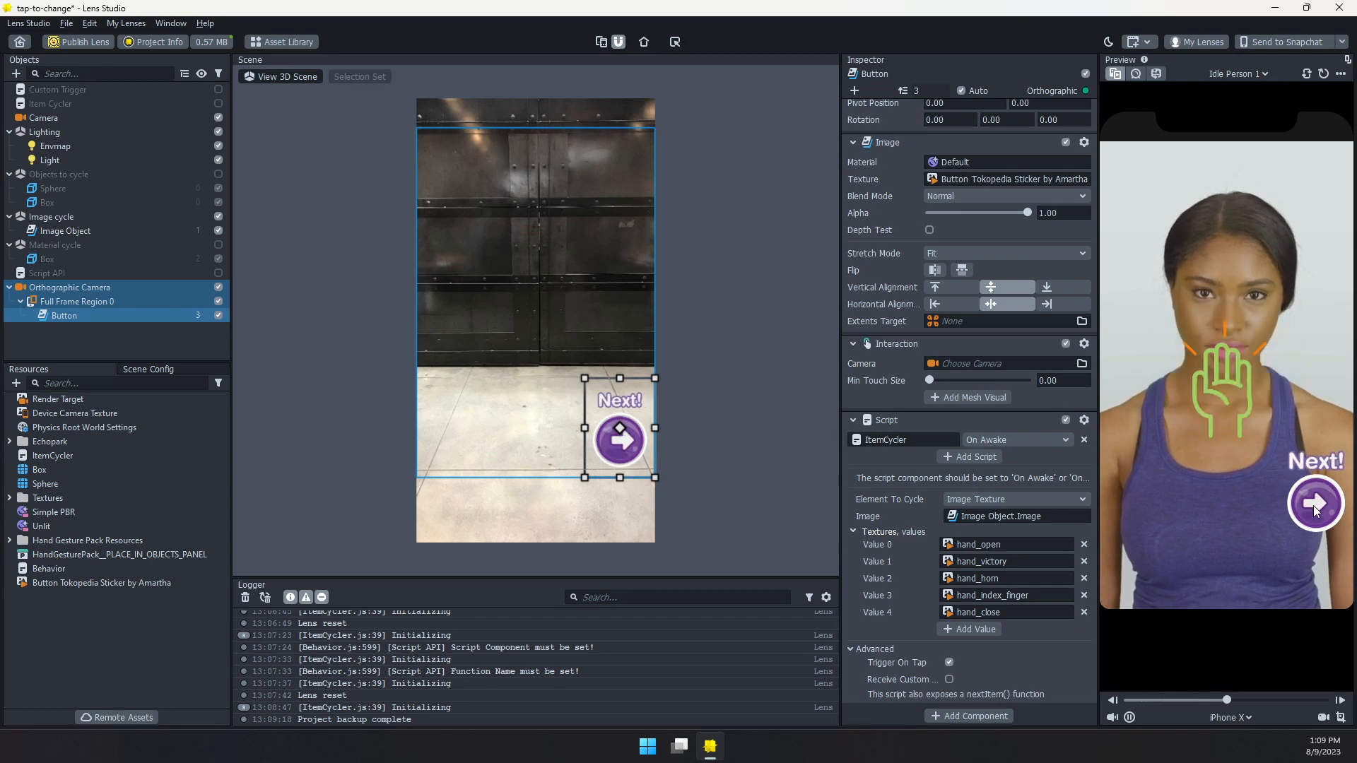
click(1314, 506)
click(1316, 507)
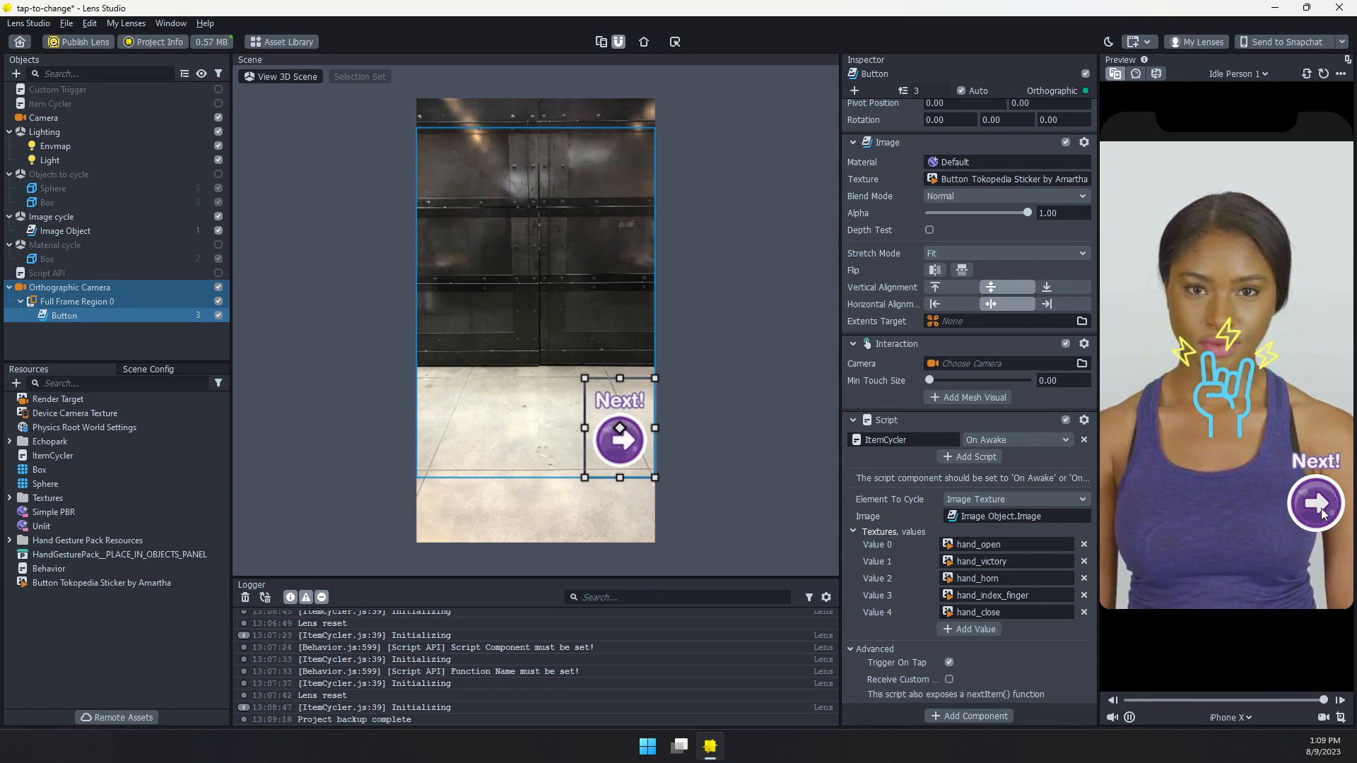
click(1300, 497)
click(1311, 503)
click(1312, 503)
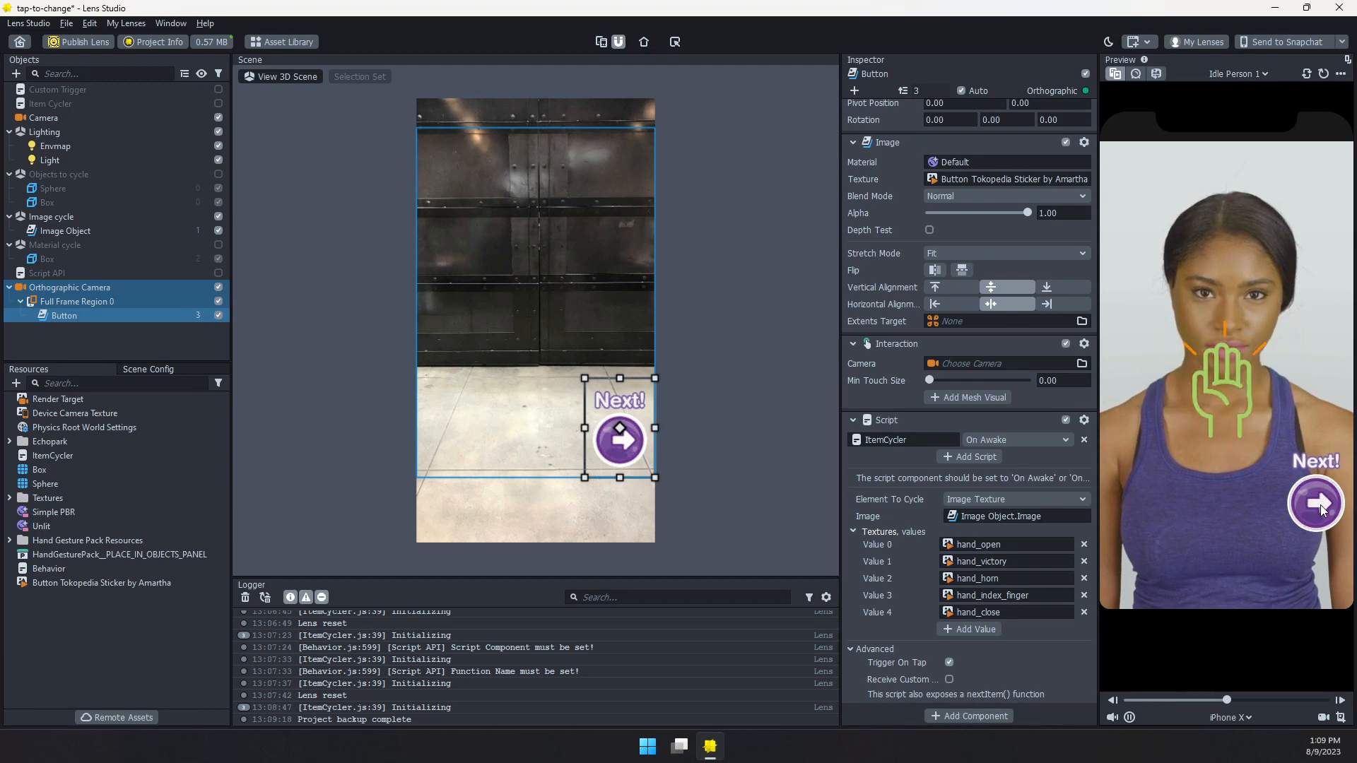
click(1308, 495)
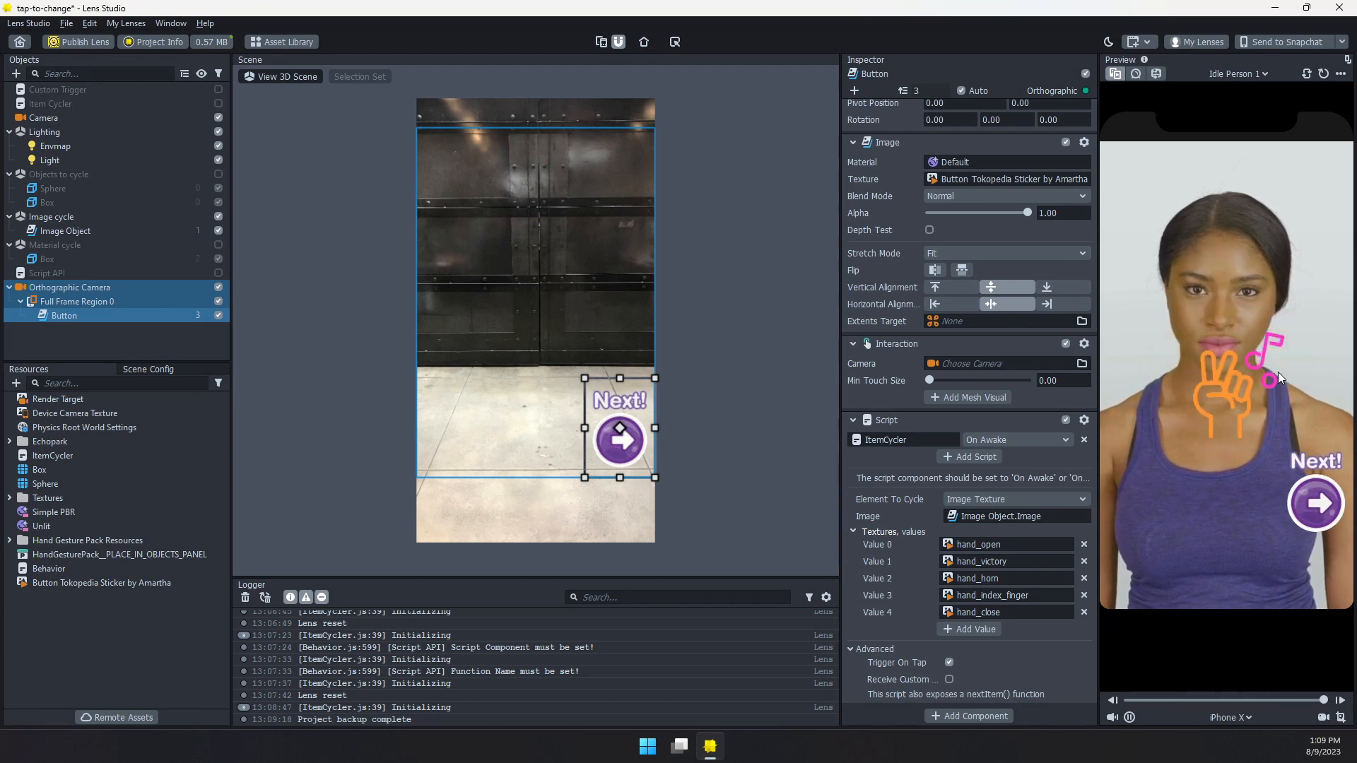